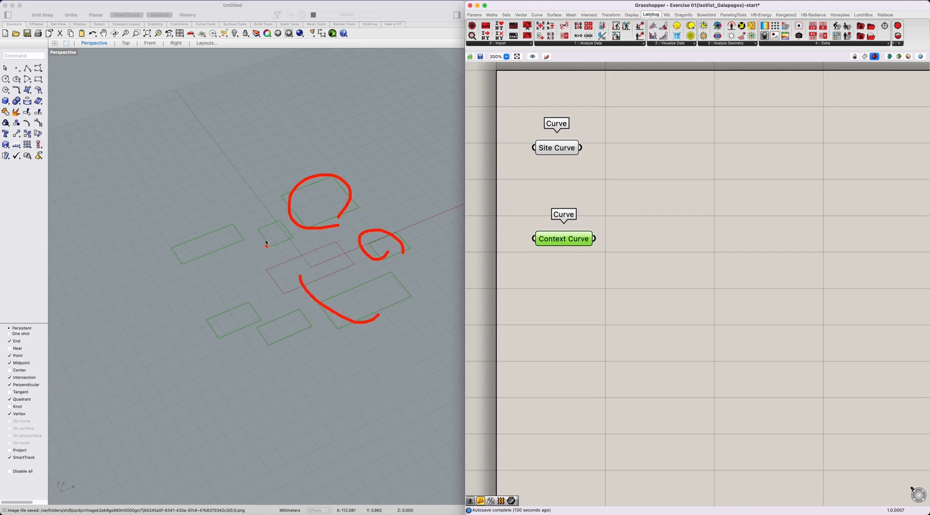
drag(272, 235, 280, 238)
drag(202, 228, 226, 263)
drag(217, 322, 223, 330)
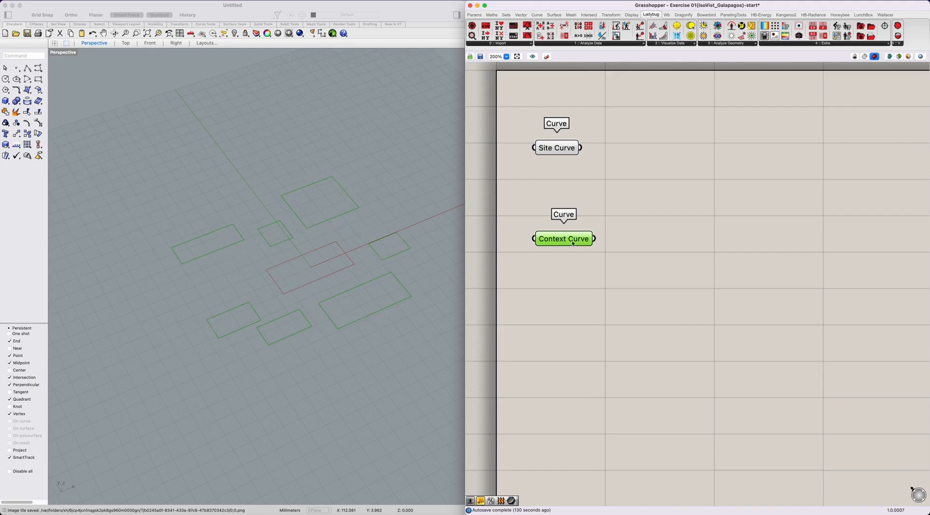
Move the Context Curve parameter well away from the Site Curve parameter to free up canvas space.
mouse_move(592, 261)
mouse_down()
mouse_move(545, 256)
mouse_move(583, 266)
mouse_up()
right_drag(595, 282, 577, 302)
drag(546, 260, 775, 286)
click(635, 225)
right_drag(636, 226, 599, 222)
drag(730, 283, 771, 283)
mouse_move(365, 262)
mouse_down()
mouse_move(310, 289)
mouse_move(334, 246)
mouse_move(336, 285)
mouse_up()
drag(328, 246, 331, 254)
mouse_move(319, 253)
mouse_down()
mouse_move(291, 264)
mouse_move(279, 283)
mouse_up()
click(304, 282)
drag(285, 282, 332, 272)
drag(349, 267, 352, 266)
key(Escape)
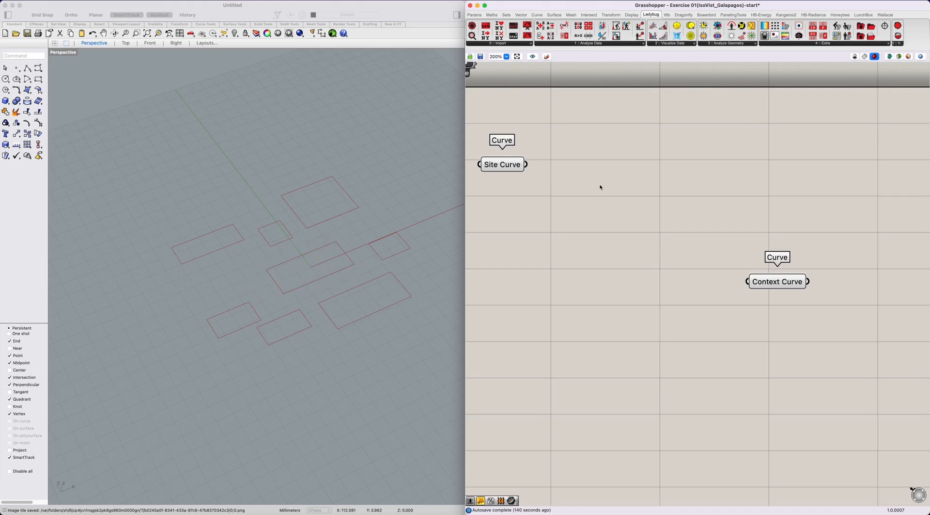
Add an Evaluate Surface component and place it to the right of the Site Curve parameter, leaving a gap between them.
double_click(600, 221)
text(evaluate)
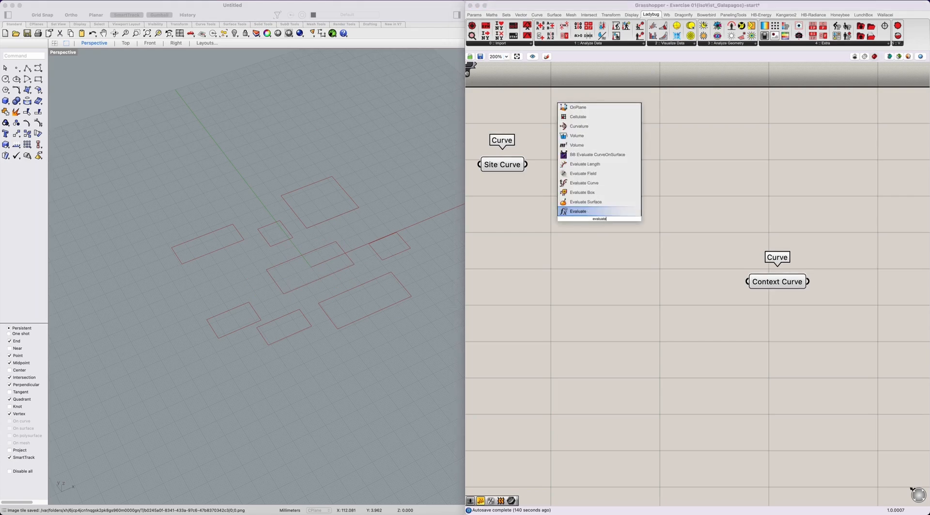
key(Up)
key(Return)
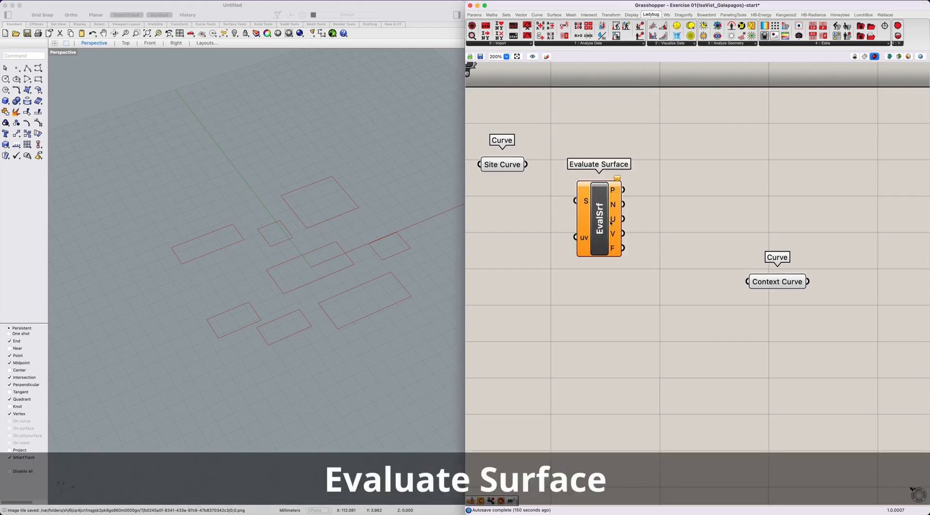
drag(611, 222, 657, 208)
click(591, 224)
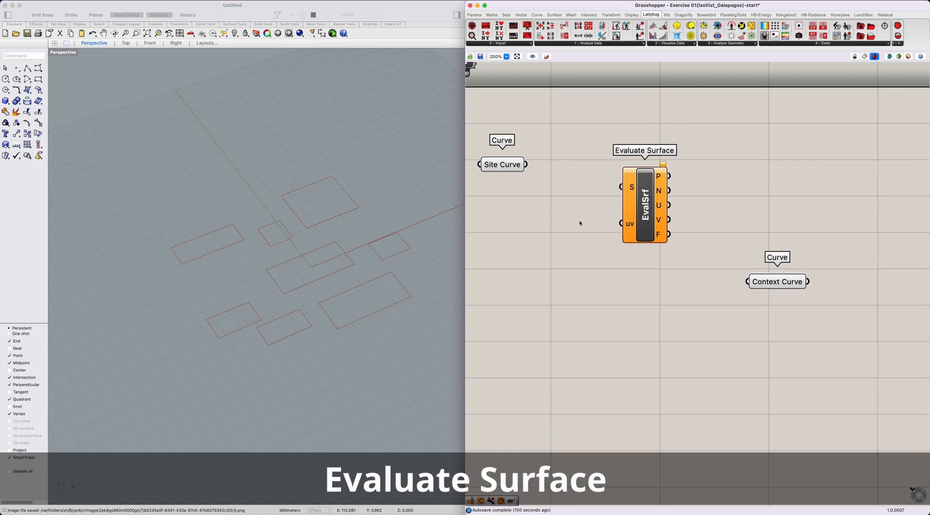
mouse_move(523, 184)
mouse_down()
mouse_move(475, 155)
mouse_move(541, 164)
mouse_move(527, 176)
mouse_up()
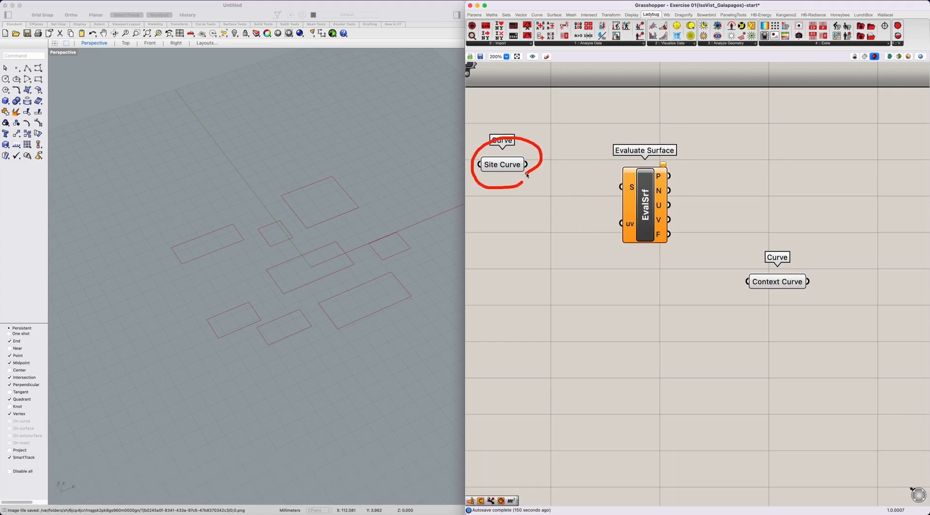
drag(645, 209, 669, 217)
Add a Boundary Surfaces component between Site Curve and Evaluate Surface, and connect Site Curve to its edges (E) input.
double_click(590, 169)
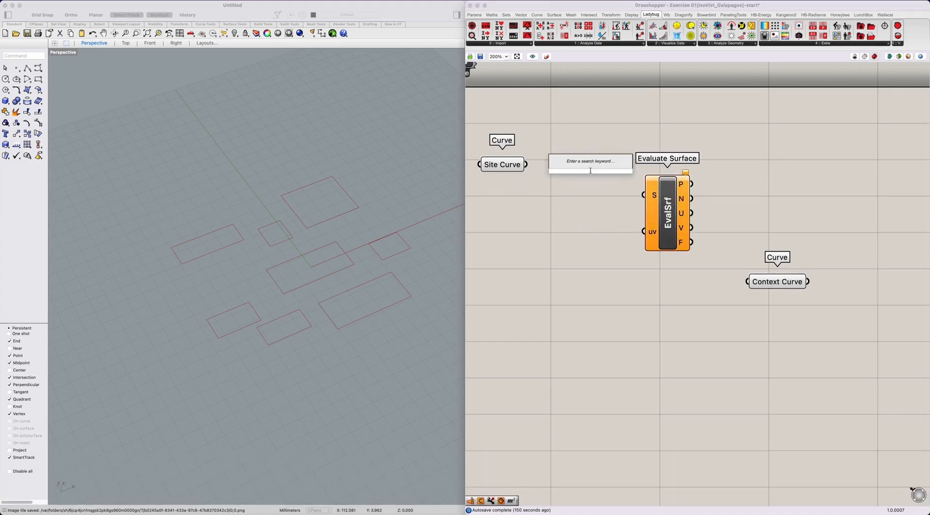
text(boundary)
key(Return)
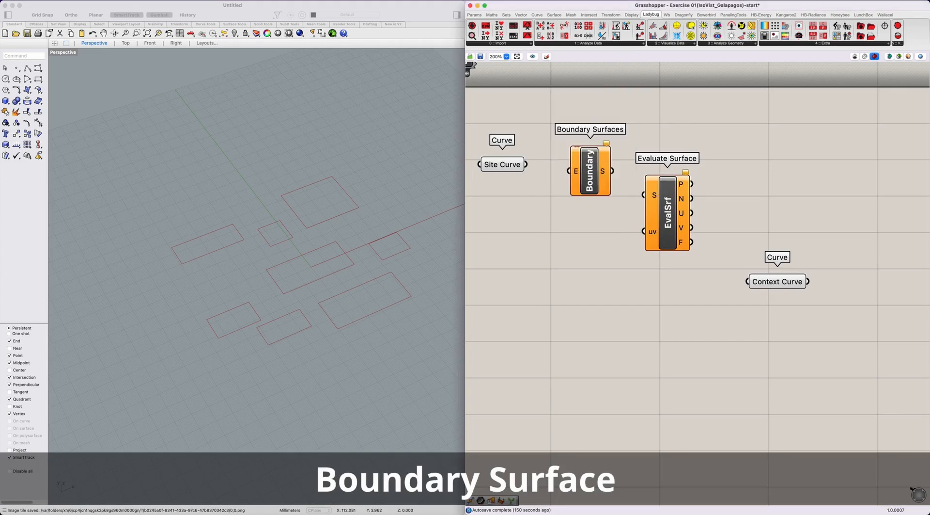
drag(526, 164, 568, 172)
click(572, 223)
mouse_move(360, 270)
mouse_down()
mouse_move(274, 303)
mouse_move(353, 234)
mouse_move(346, 277)
mouse_up()
mouse_move(694, 183)
mouse_down()
mouse_move(700, 154)
mouse_move(697, 181)
mouse_up()
scroll(322, 252, up, 5)
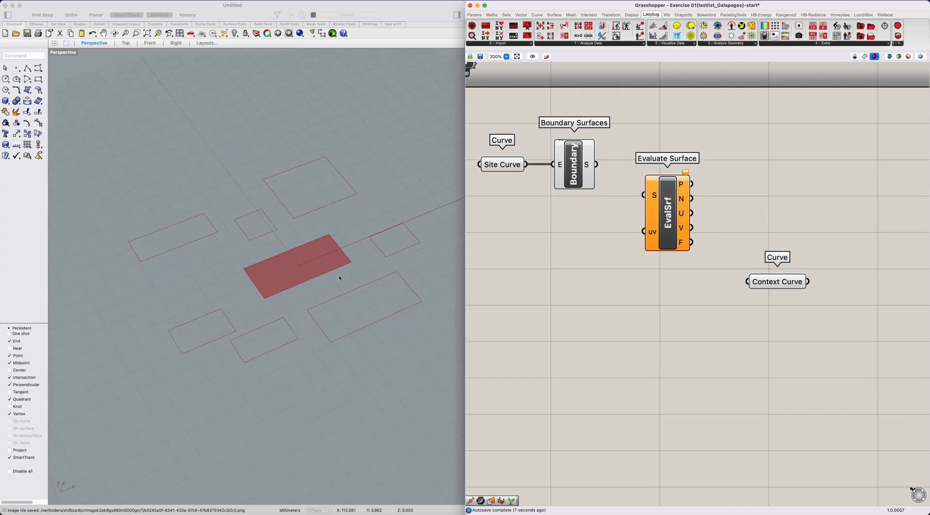
mouse_move(377, 281)
mouse_down()
mouse_move(271, 326)
mouse_move(269, 251)
mouse_move(357, 284)
mouse_up()
click(259, 295)
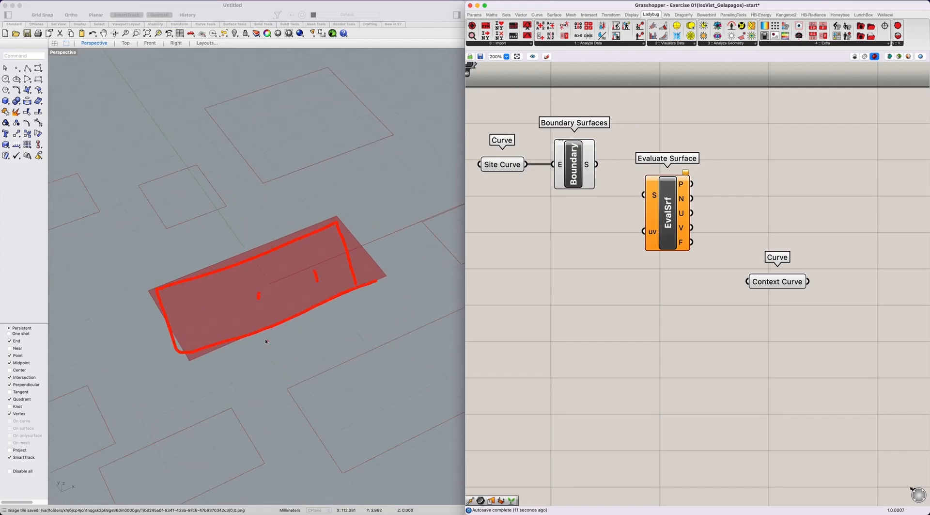
drag(266, 340, 291, 333)
drag(299, 346, 295, 358)
drag(311, 320, 344, 304)
mouse_move(332, 353)
mouse_down()
mouse_move(261, 310)
mouse_move(359, 338)
mouse_up()
drag(249, 329, 249, 368)
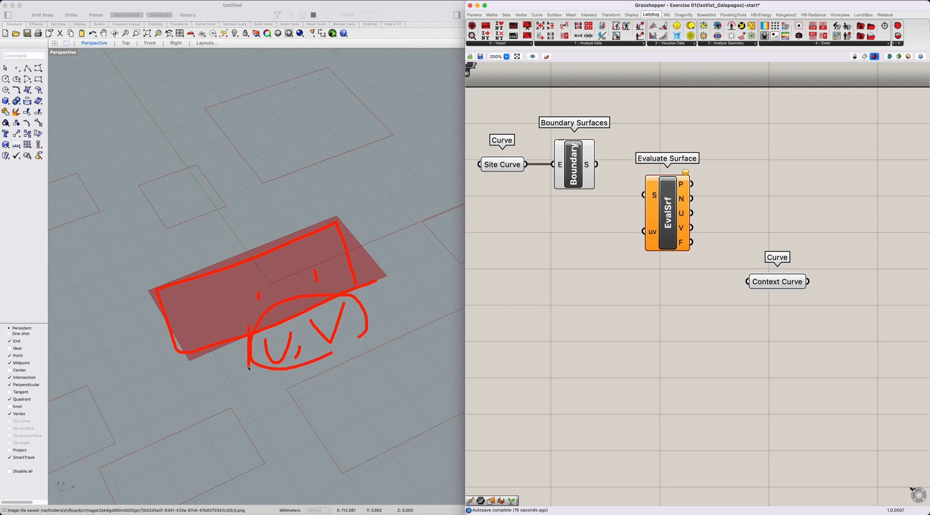
key(Escape)
drag(665, 193, 680, 187)
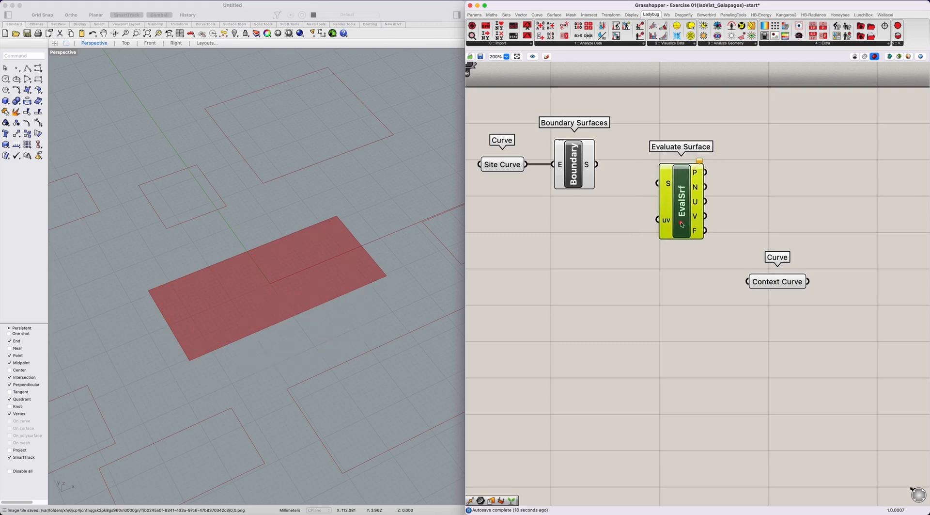
mouse_move(682, 224)
mouse_down()
mouse_move(664, 203)
mouse_move(678, 230)
mouse_up()
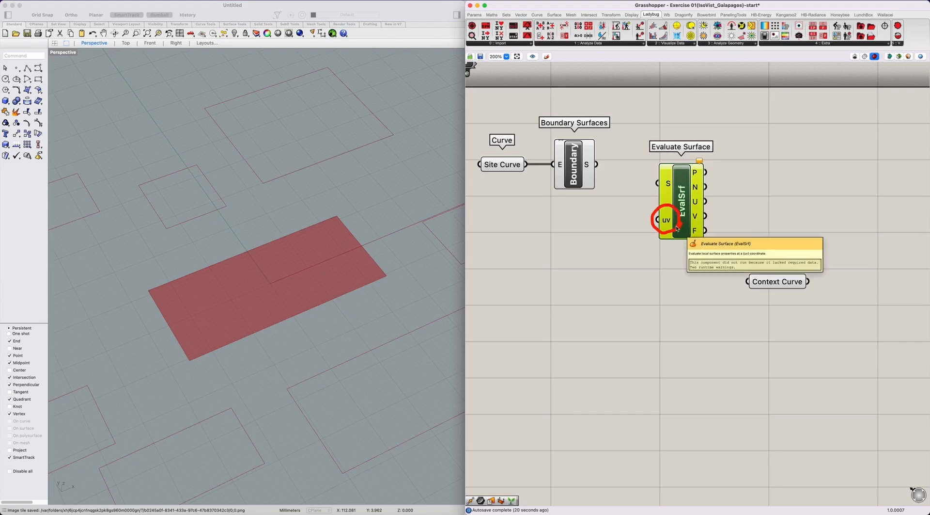
drag(642, 156, 708, 154)
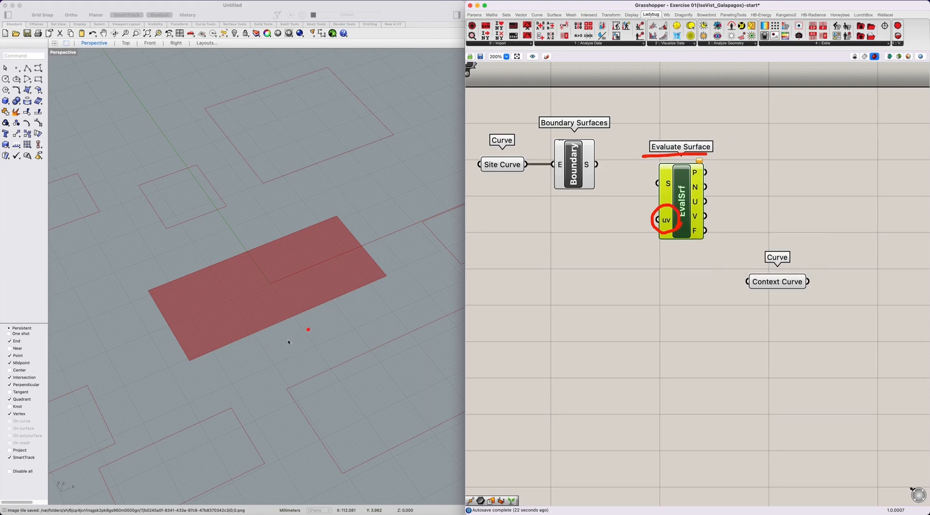
mouse_move(595, 197)
mouse_down()
mouse_move(649, 182)
mouse_move(652, 193)
mouse_up()
drag(193, 372, 370, 294)
drag(161, 383, 134, 323)
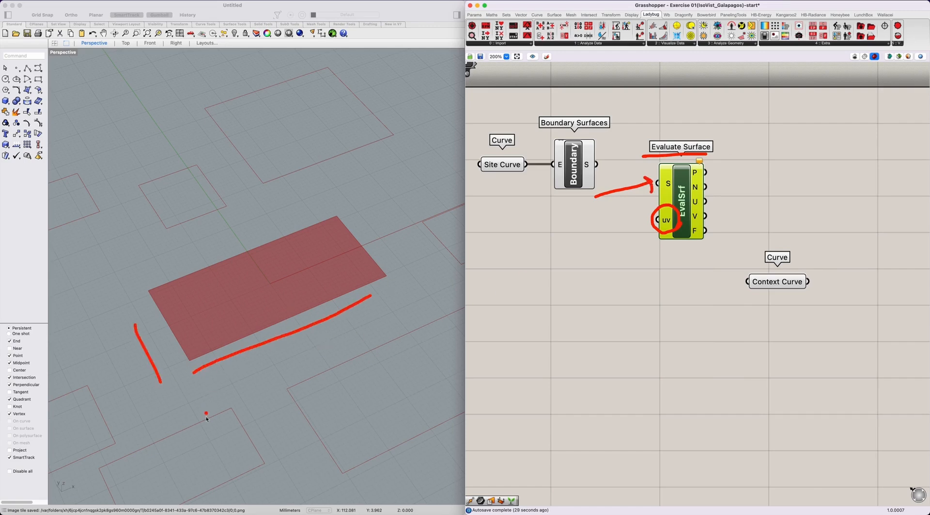
drag(199, 382, 181, 388)
drag(390, 293, 390, 320)
drag(406, 294, 427, 291)
drag(91, 322, 99, 332)
drag(89, 301, 125, 310)
mouse_move(243, 416)
mouse_down()
mouse_move(394, 334)
mouse_move(391, 355)
mouse_up()
mouse_move(130, 407)
mouse_down()
mouse_move(90, 339)
mouse_move(106, 350)
mouse_up()
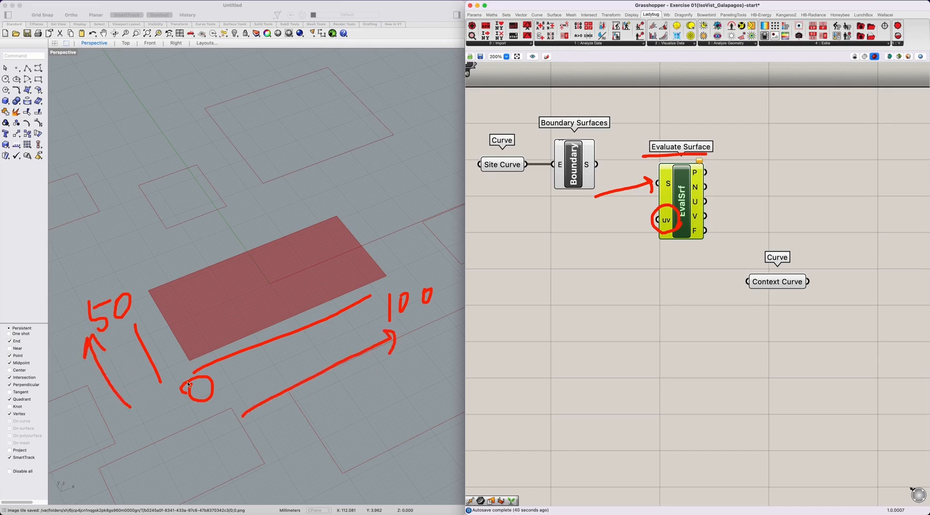
key(Escape)
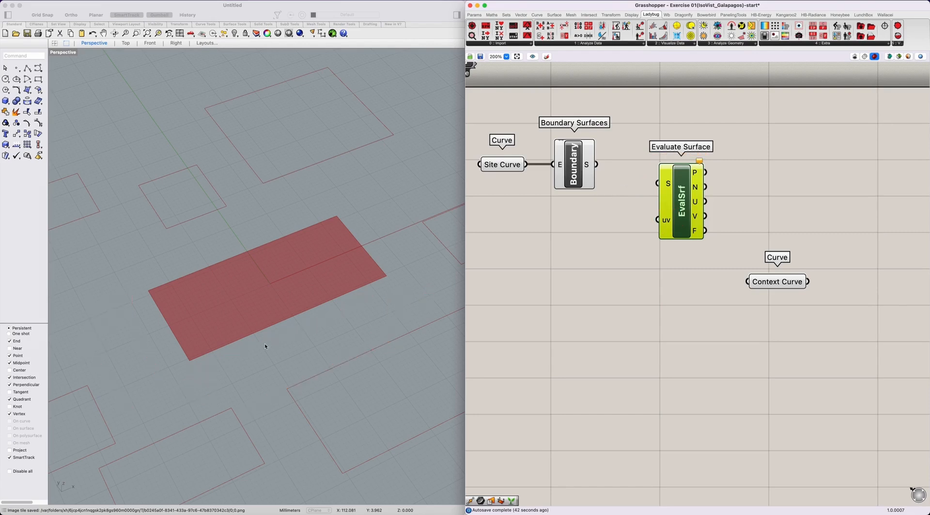
mouse_move(386, 301)
mouse_down()
mouse_move(192, 368)
mouse_move(360, 224)
mouse_move(327, 358)
mouse_up()
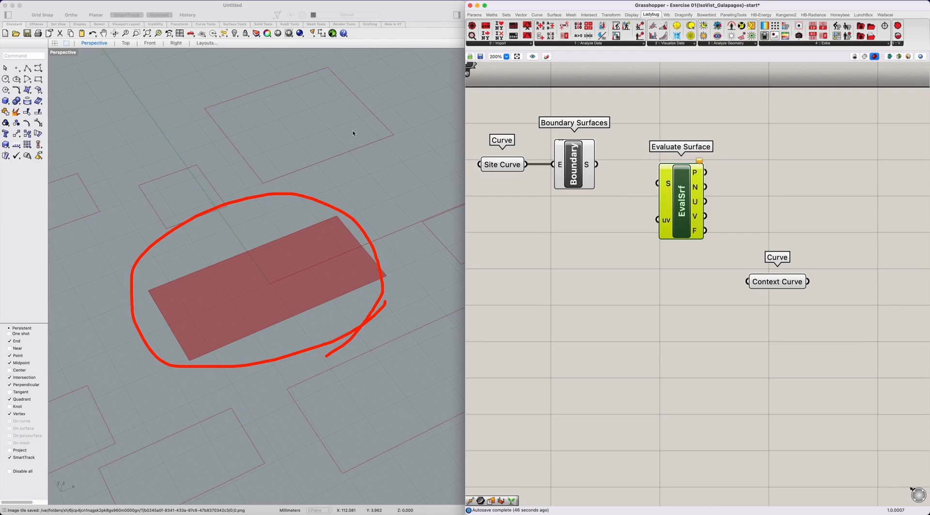
mouse_move(675, 237)
mouse_down()
mouse_move(645, 219)
mouse_move(642, 250)
mouse_up()
click(610, 256)
key(Escape)
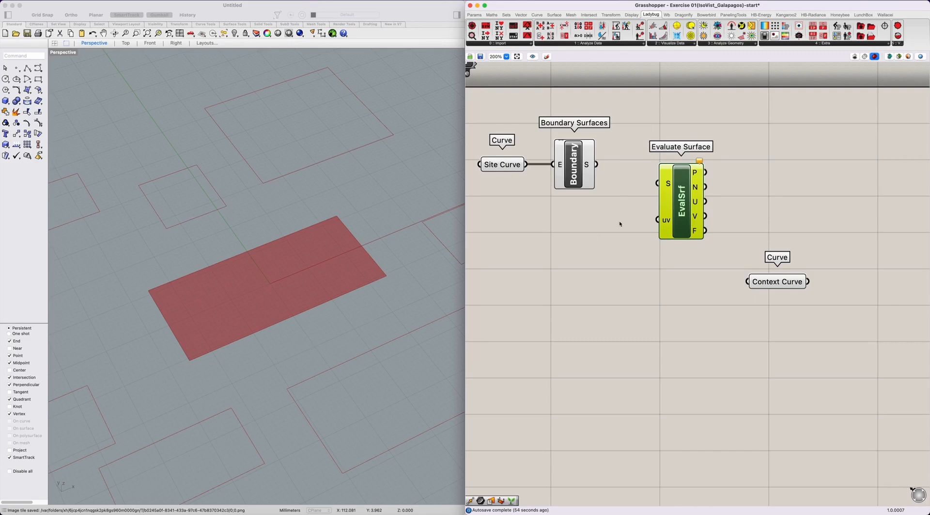
Connect the Boundary Surfaces output to the S input of Evaluate Surface and reparameterize that input.
mouse_move(592, 171)
mouse_down()
mouse_move(658, 183)
mouse_move(647, 174)
mouse_move(664, 188)
mouse_up()
right_click(664, 188)
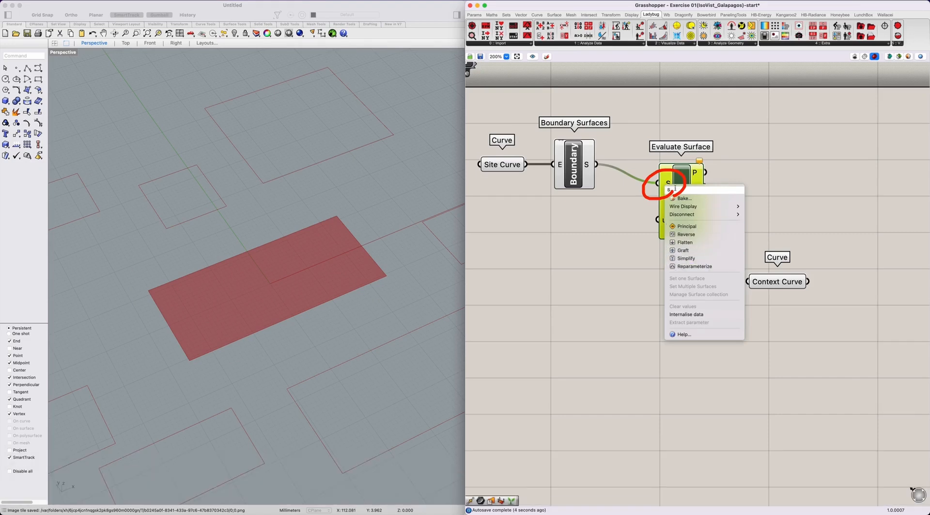
click(700, 267)
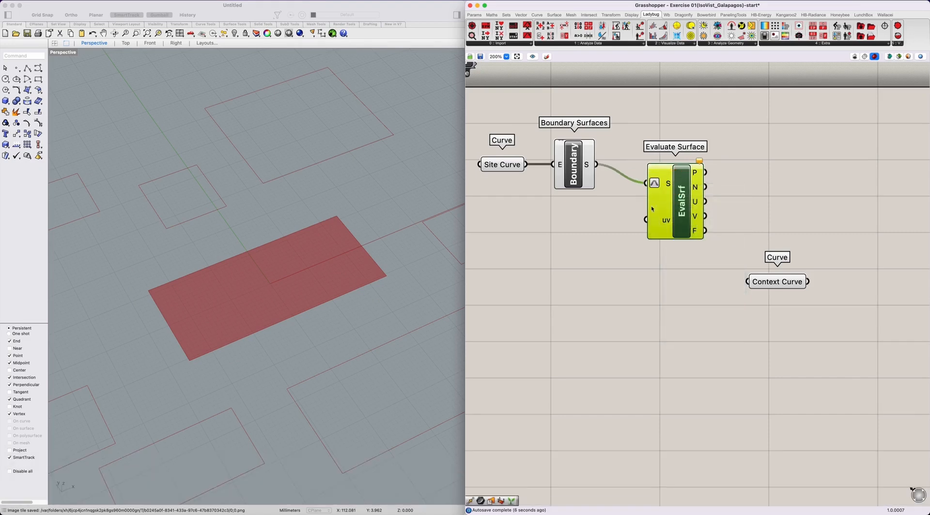
mouse_move(680, 193)
mouse_down()
mouse_move(645, 197)
mouse_move(682, 172)
mouse_move(678, 201)
mouse_up()
drag(197, 359, 349, 308)
mouse_move(196, 360)
mouse_down()
mouse_move(133, 359)
mouse_move(146, 301)
mouse_move(186, 388)
mouse_move(182, 374)
mouse_up()
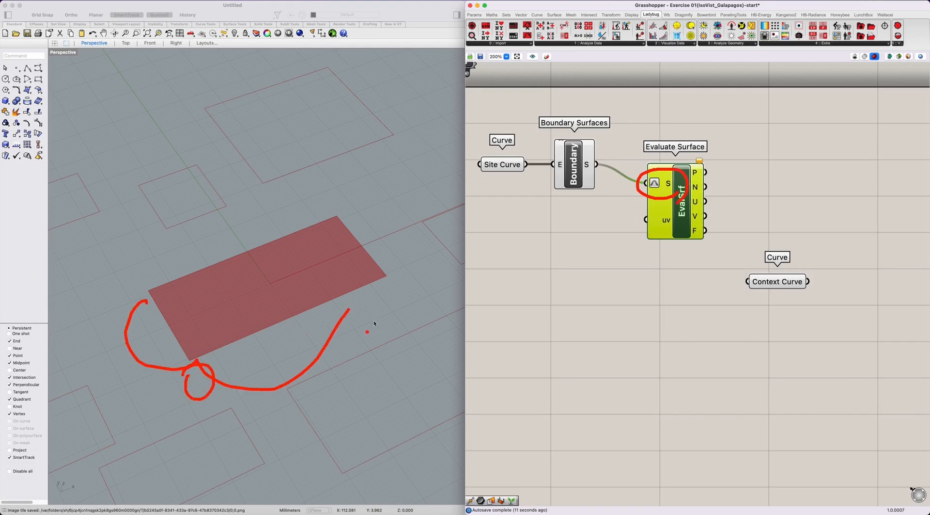
drag(391, 280, 402, 310)
drag(109, 297, 109, 326)
drag(207, 406, 183, 383)
drag(389, 277, 406, 310)
key(Escape)
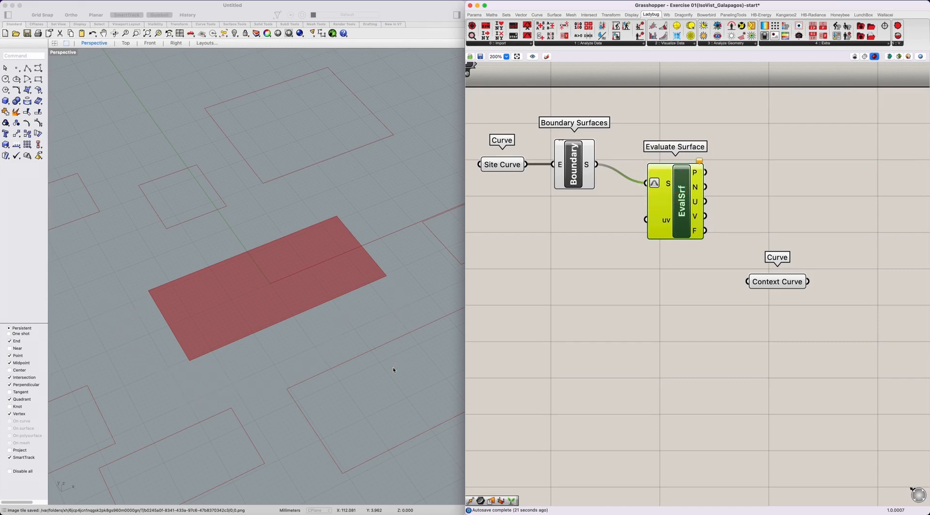
Move the Evaluate Surface component so its S input lines up with the Boundary Surfaces output.
mouse_move(685, 211)
mouse_down()
mouse_move(695, 191)
mouse_move(658, 146)
mouse_move(693, 156)
mouse_up()
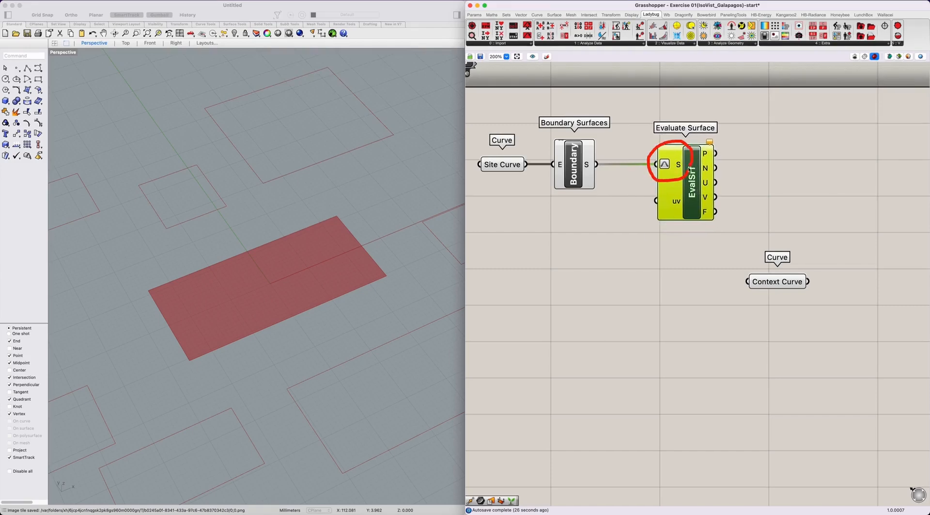
mouse_move(554, 258)
mouse_down()
mouse_move(653, 204)
mouse_move(654, 240)
mouse_up()
key(Escape)
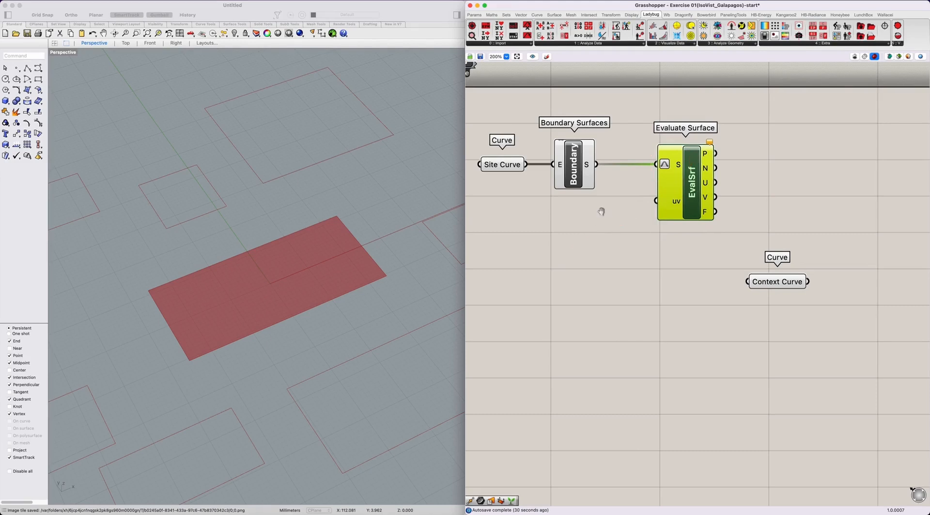
Add a Construct Point component below Boundary Surfaces.
right_drag(601, 211, 633, 255)
double_click(634, 257)
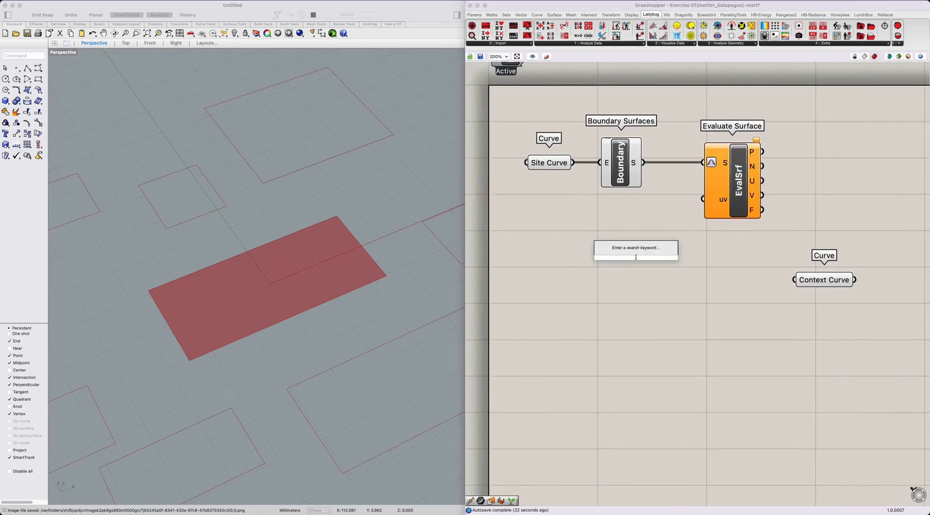
text(construct)
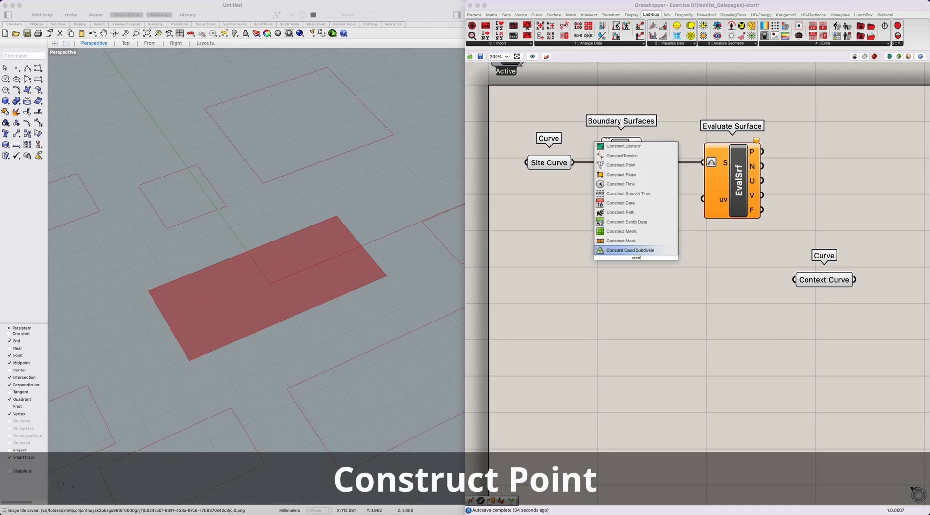
key(Up)
key(Up)
key(Return)
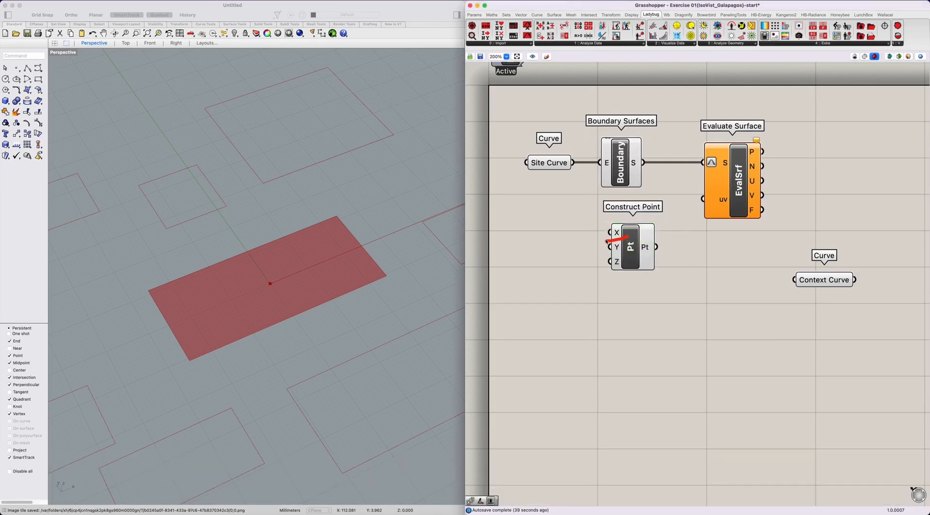
drag(626, 241, 621, 258)
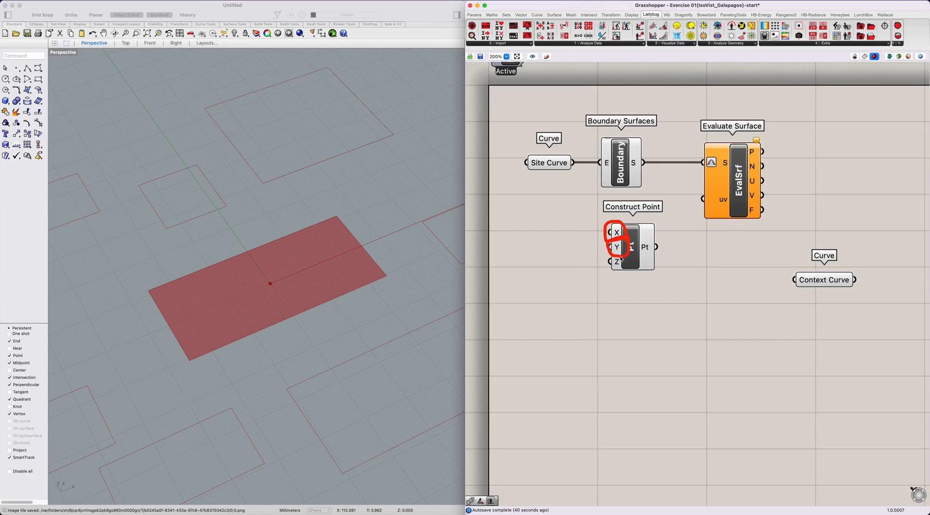
Add two number sliders ranging from 0 to 1.0 and connect them to the X and Y inputs of Construct Point.
double_click(532, 241)
text(0<1.0)
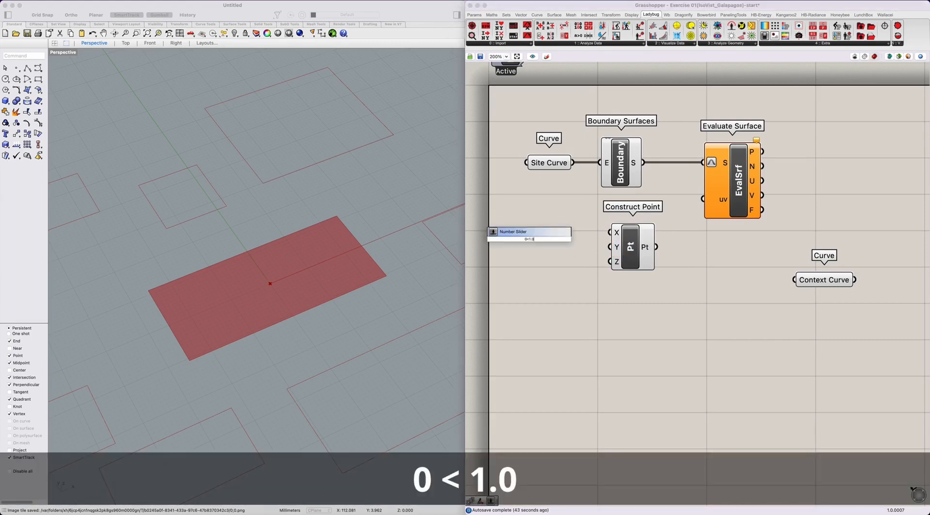
key(Return)
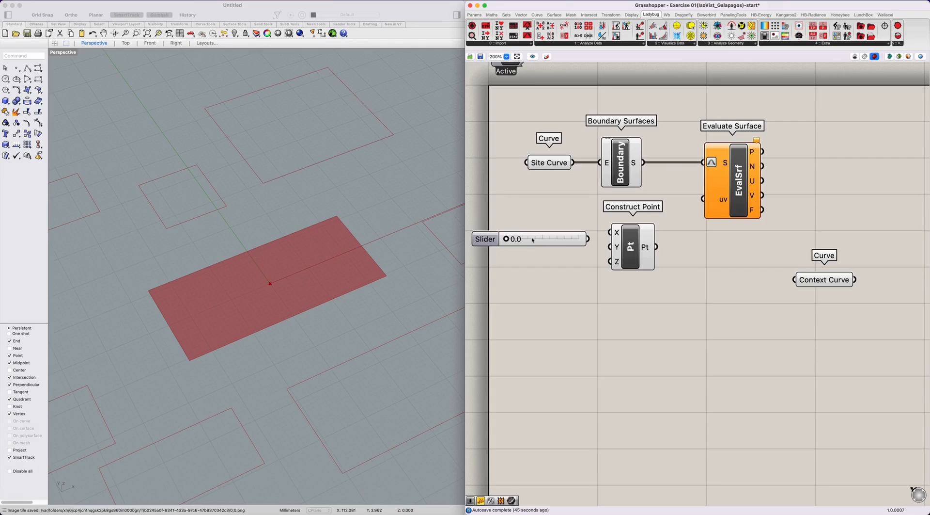
drag(537, 239, 611, 247)
drag(631, 252, 704, 254)
Add a panel to the right of Construct Point that displays the Pt output.
double_click(698, 263)
text(")
key(Return)
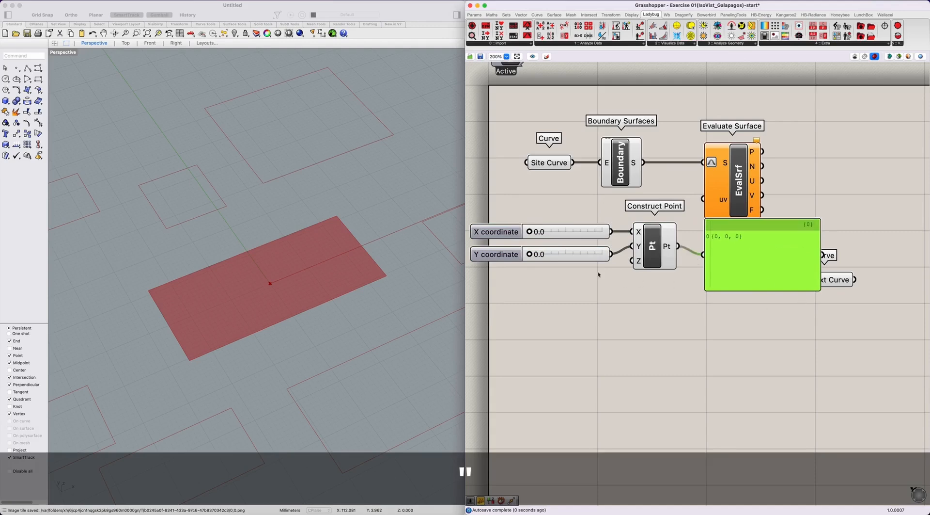
Set the Y coordinate slider to 0.4.
drag(530, 254, 574, 246)
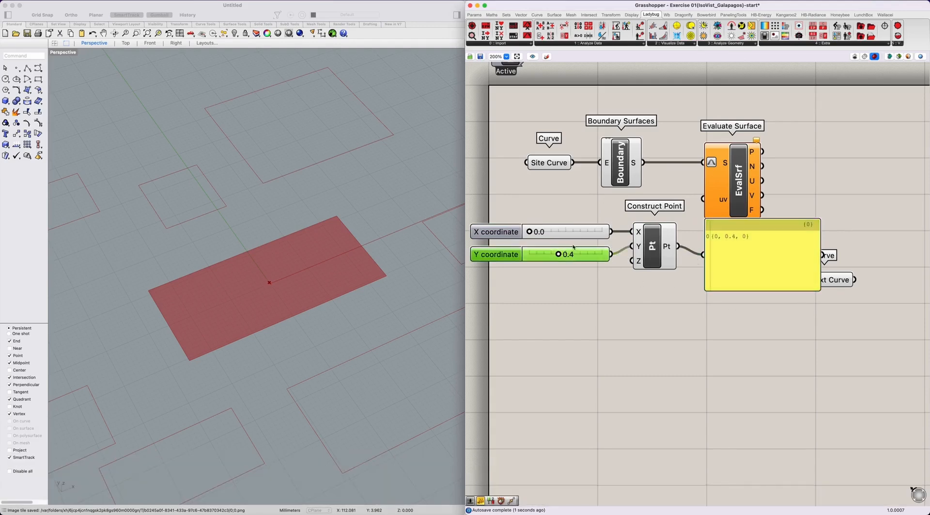
drag(531, 271, 553, 278)
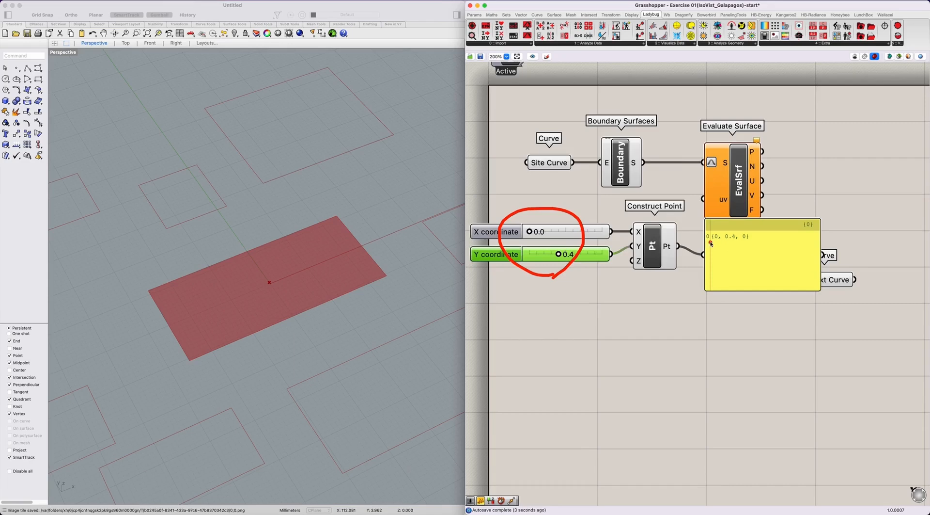
drag(710, 243, 720, 243)
mouse_move(725, 244)
mouse_down()
mouse_move(757, 251)
mouse_move(692, 249)
mouse_move(776, 252)
mouse_move(727, 236)
mouse_up()
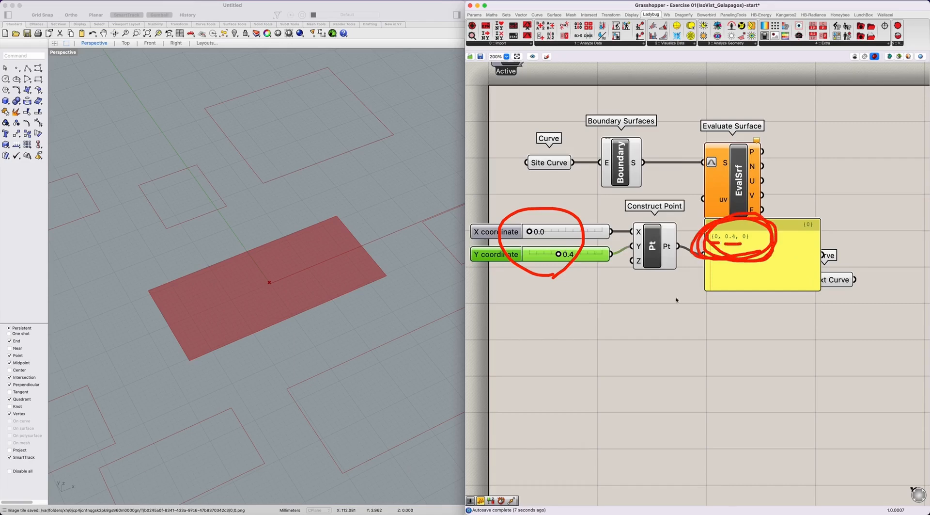
Delete the panel and connect the Construct Point Pt output to the uv input of Evaluate Surface.
click(764, 260)
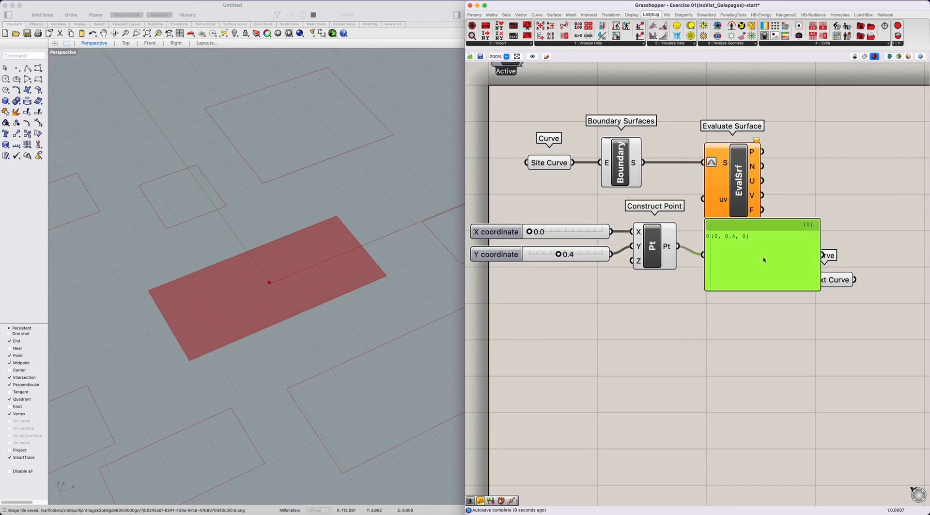
key(Delete)
drag(679, 246, 719, 202)
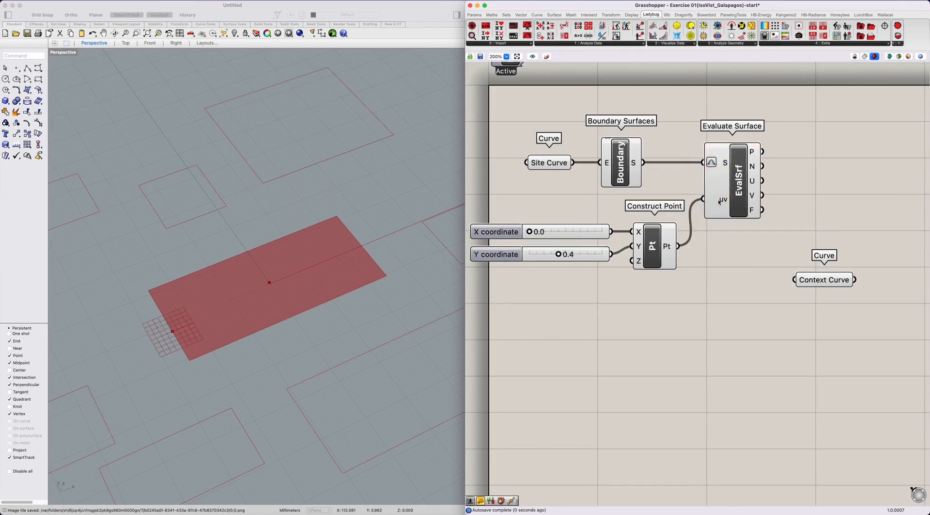
right_drag(708, 255, 729, 280)
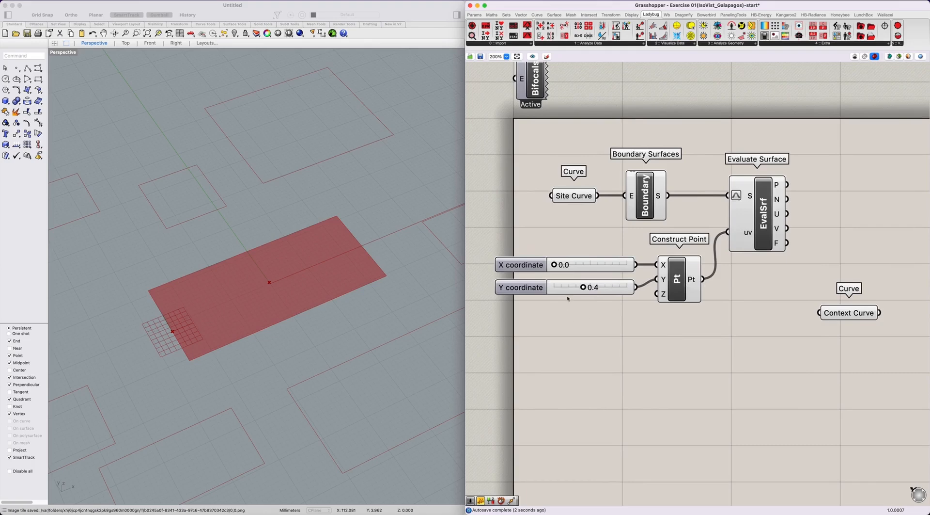
Try the Y coordinate slider at 1.0 and at 0.0 to shift the point along the site edge.
mouse_move(583, 287)
mouse_down()
mouse_move(608, 286)
mouse_move(555, 287)
mouse_move(625, 287)
mouse_move(546, 289)
mouse_move(644, 289)
mouse_up()
mouse_move(176, 373)
mouse_down()
mouse_move(92, 331)
mouse_move(95, 304)
mouse_move(119, 336)
mouse_up()
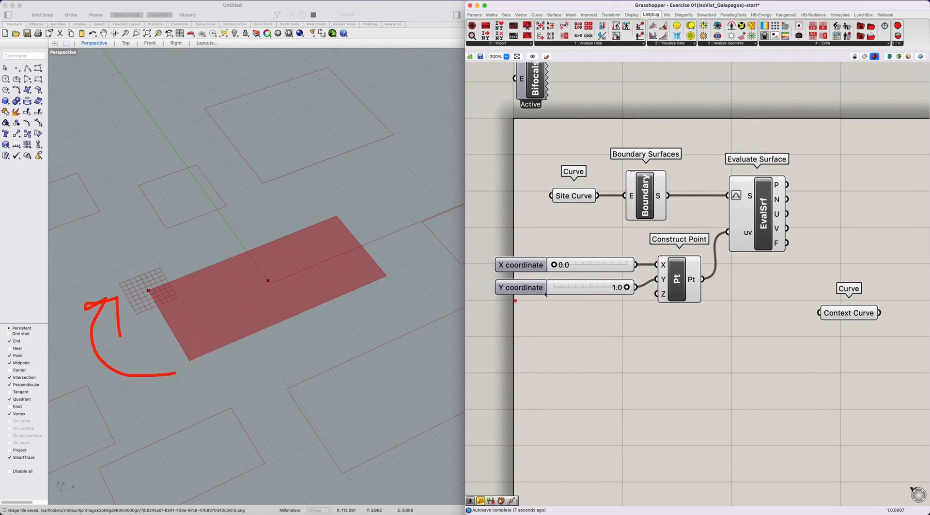
drag(628, 290, 551, 273)
right_drag(590, 326, 617, 289)
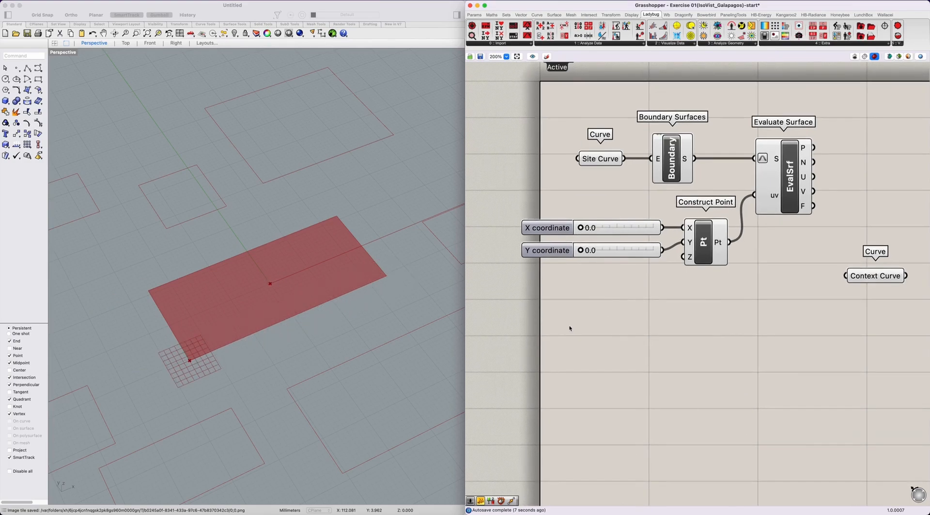
Replace the one-decimal X and Y coordinate sliders with two new number sliders created from 1.00.
double_click(569, 327)
text(0)
key(BackSpace)
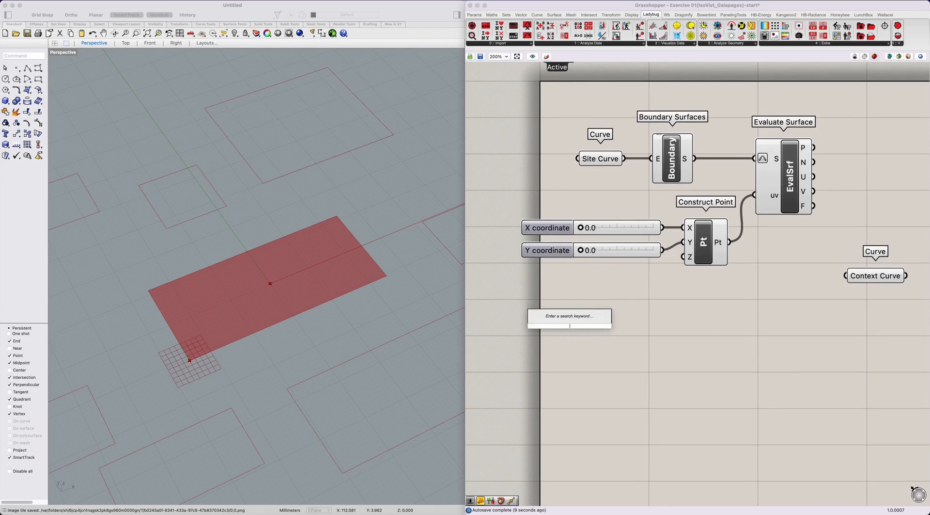
text(1.00)
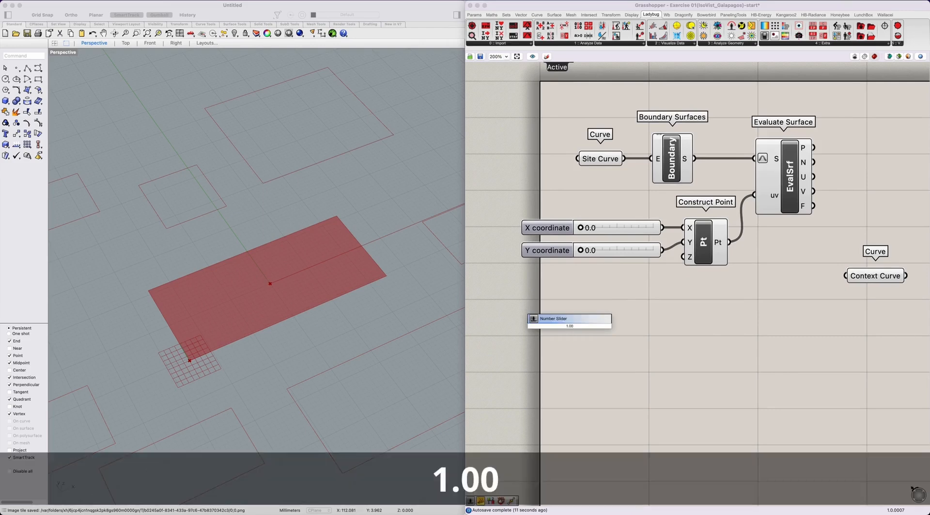
key(Return)
drag(608, 286, 572, 225)
key(Delete)
drag(588, 326, 604, 254)
Connect the two 1.00 sliders to the X and Y inputs of Construct Point and realign the component.
drag(644, 224, 683, 228)
drag(645, 255, 713, 240)
right_drag(745, 285, 710, 305)
drag(746, 224, 737, 240)
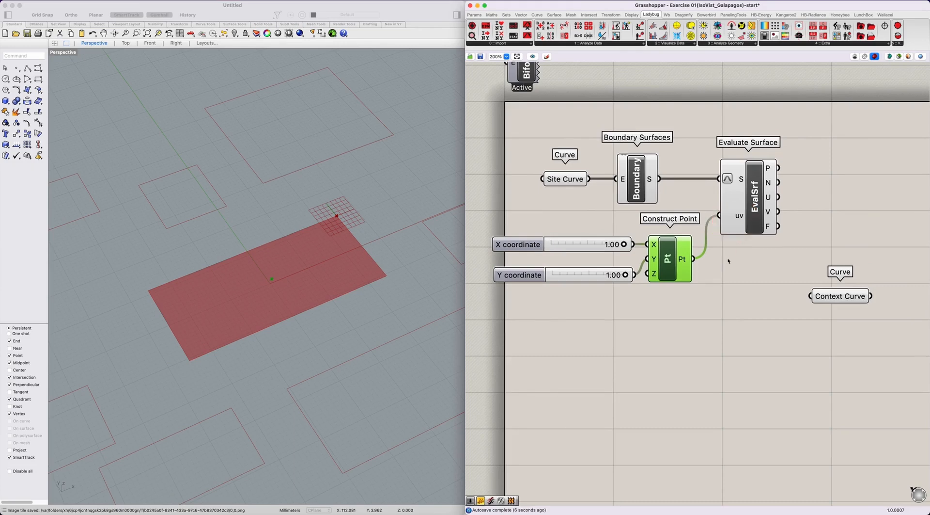
Move the Context Curve parameter farther away from Evaluate Surface to make room for more components.
mouse_move(635, 291)
mouse_down()
mouse_move(480, 264)
mouse_move(628, 213)
mouse_move(635, 288)
mouse_move(599, 304)
mouse_up()
scroll(600, 303, down, 2)
right_drag(701, 301, 644, 311)
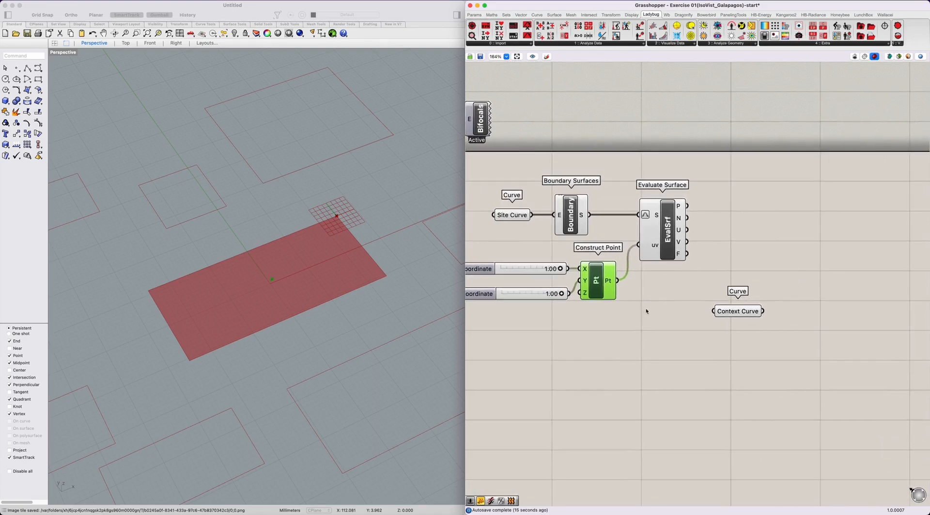
drag(737, 314, 799, 309)
right_drag(710, 285, 683, 289)
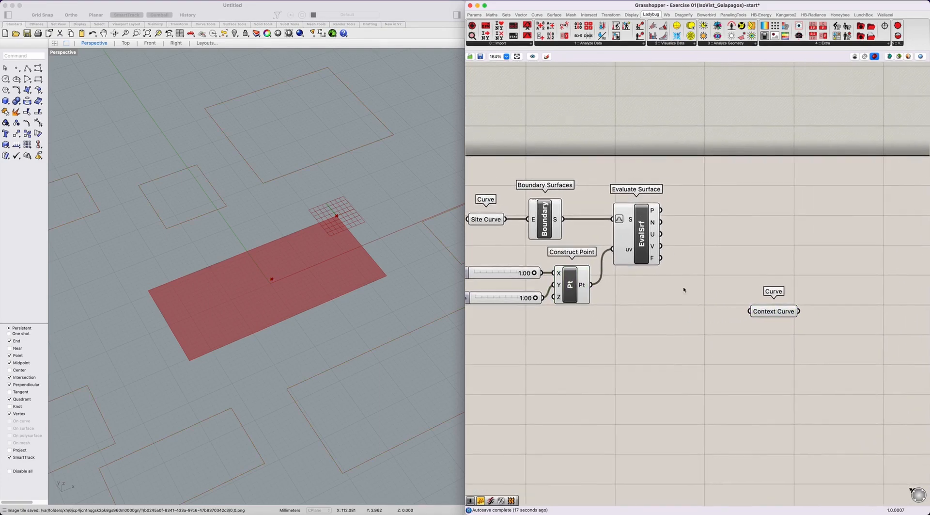
Add a Point parameter beside Evaluate Surface and connect the P output to it.
mouse_move(661, 195)
mouse_down()
mouse_move(606, 159)
mouse_move(659, 197)
mouse_move(663, 218)
mouse_up()
right_click(655, 210)
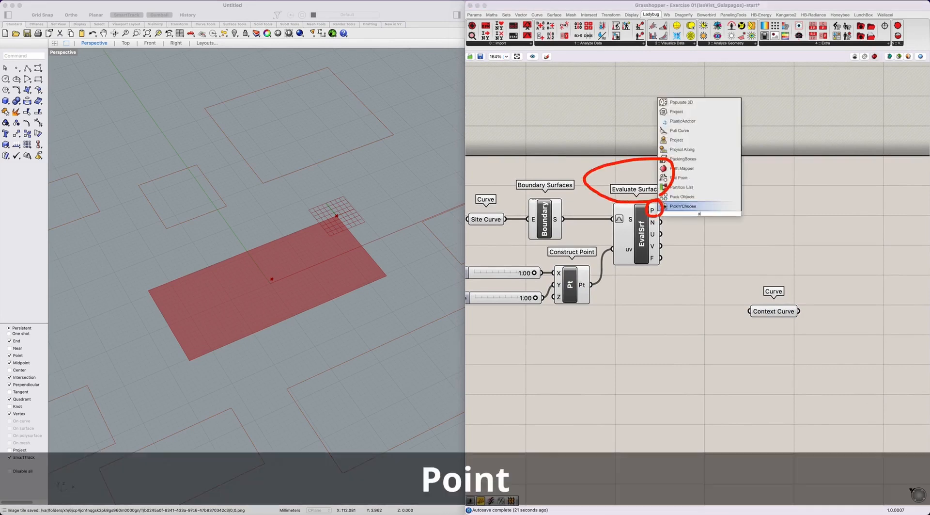
click(679, 200)
drag(662, 210, 695, 212)
click(625, 329)
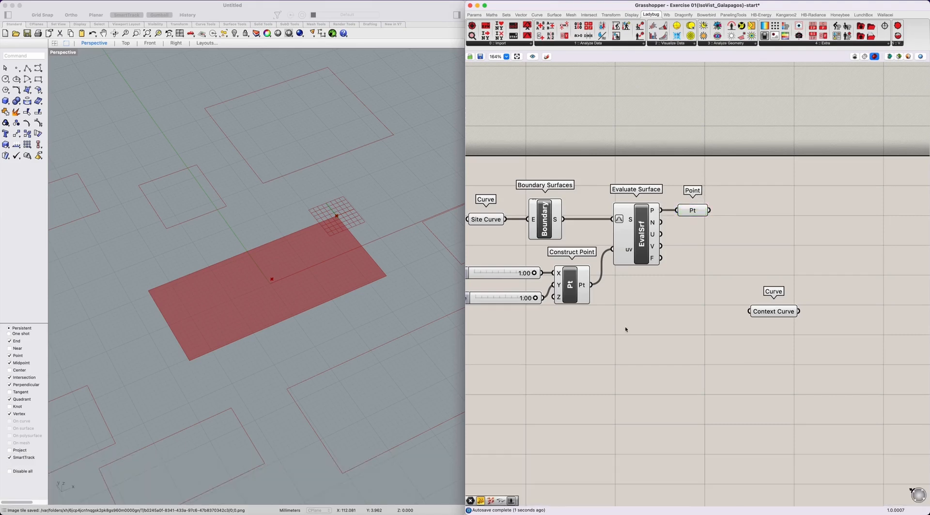
Turn off the preview of Boundary Surfaces, Construct Point and Evaluate Surface.
scroll(676, 325, right, 3)
drag(634, 349, 538, 252)
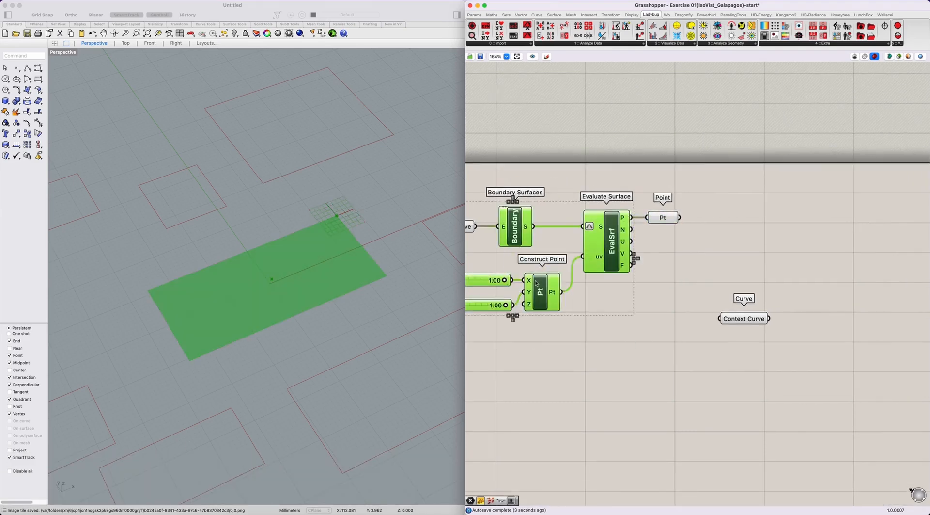
key(space)
click(558, 260)
click(604, 351)
Set the X coordinate slider to 0.40 and the Y coordinate slider to 0.81.
right_drag(604, 351, 650, 342)
drag(594, 272, 559, 271)
mouse_move(321, 308)
mouse_down()
mouse_move(237, 335)
mouse_move(395, 256)
mouse_move(369, 303)
mouse_up()
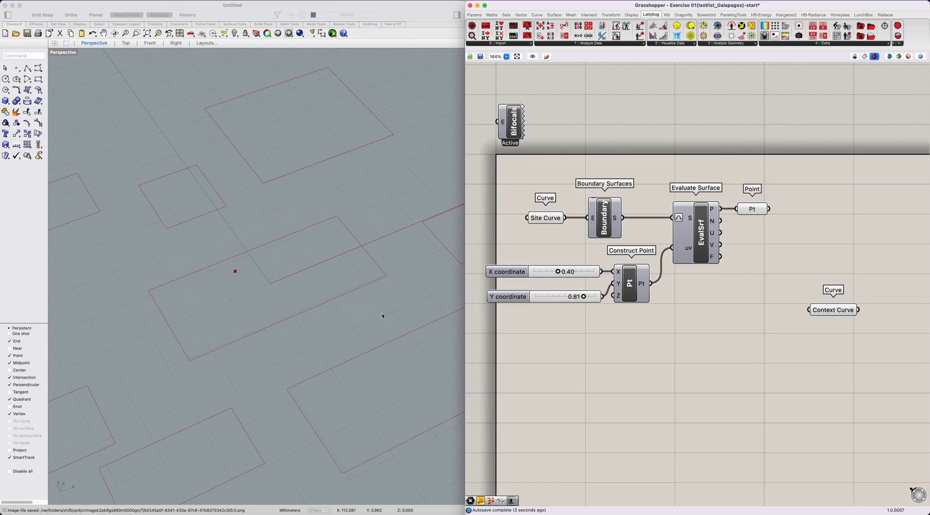
scroll(728, 338, right, 5)
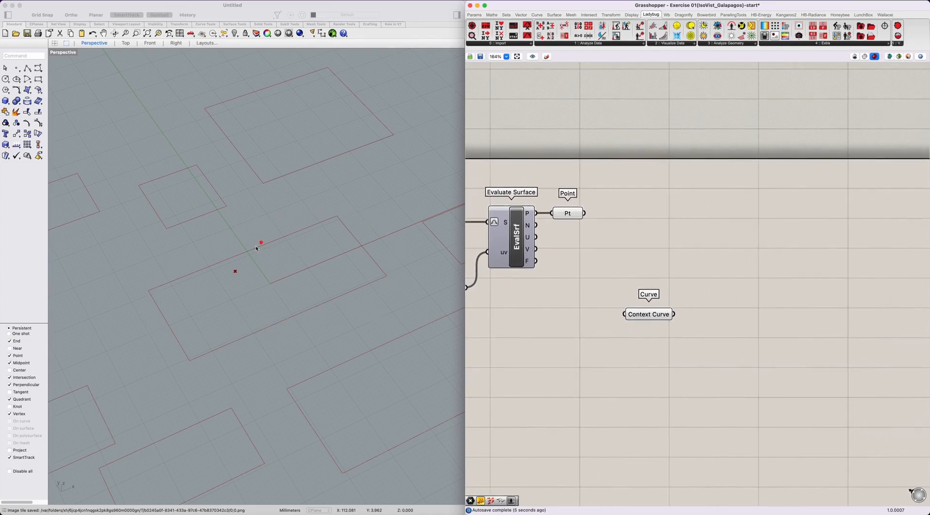
mouse_move(256, 250)
mouse_down()
mouse_move(414, 145)
mouse_move(184, 118)
mouse_up()
mouse_move(240, 264)
mouse_down()
mouse_move(73, 216)
mouse_move(84, 339)
mouse_up()
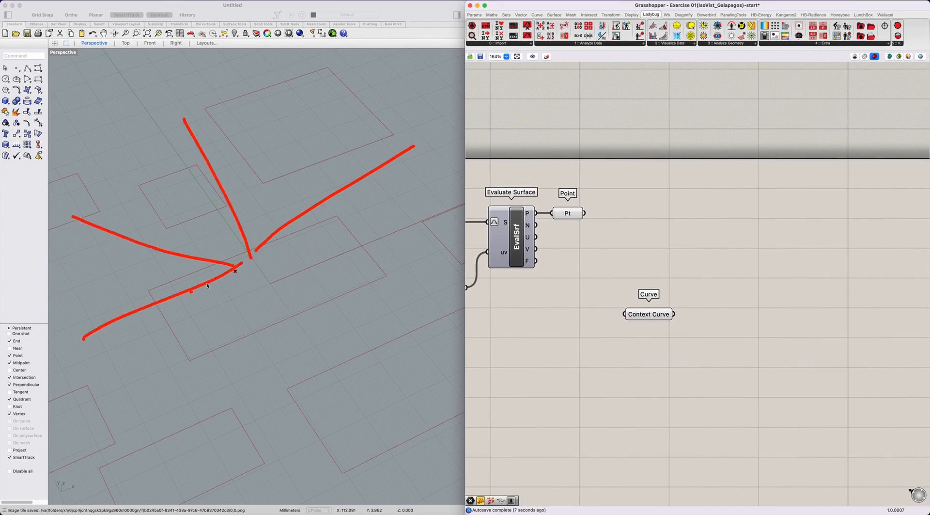
drag(209, 283, 143, 392)
drag(222, 301, 263, 396)
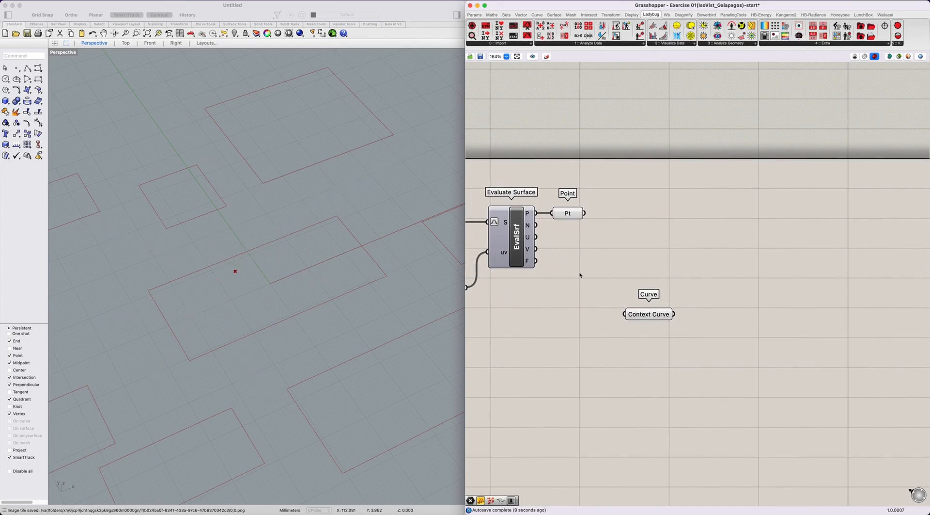
Add an IsoVist component above the Context Curve parameter.
double_click(646, 239)
text(isovist)
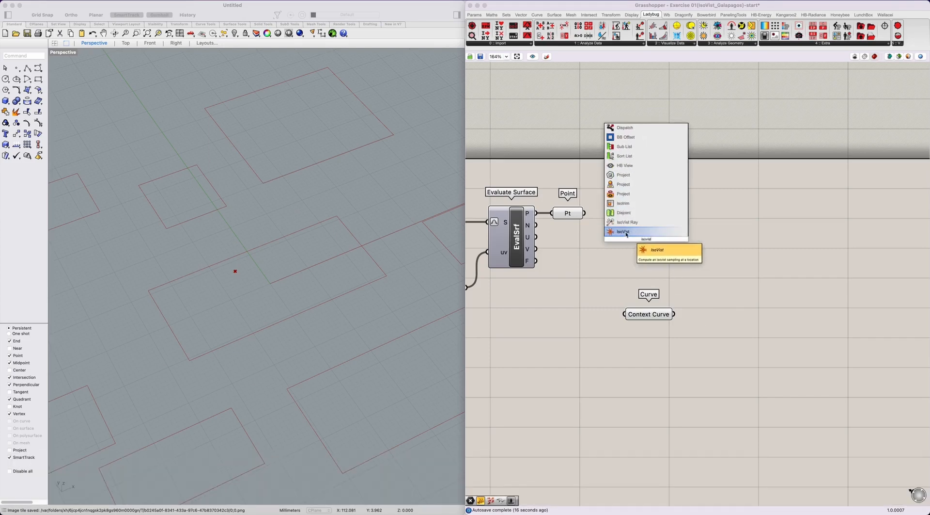
click(627, 234)
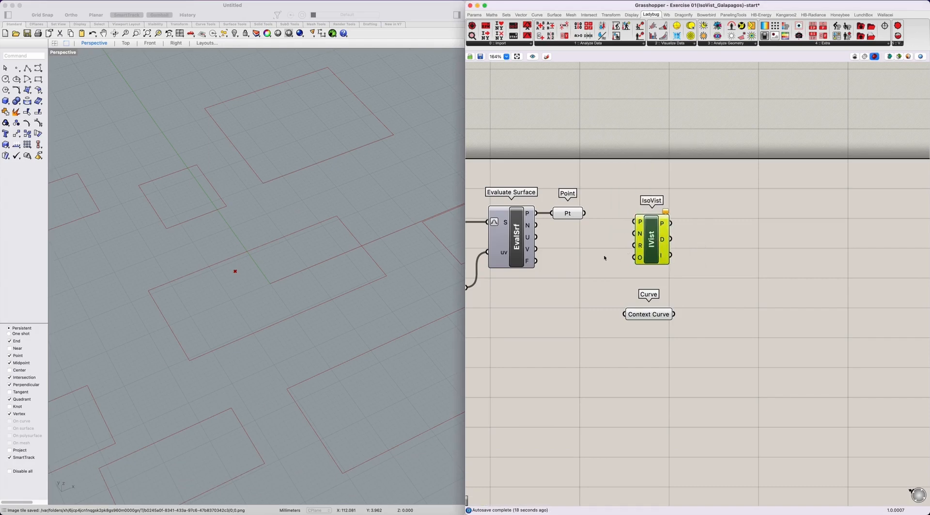
right_drag(604, 257, 629, 246)
drag(685, 232, 670, 204)
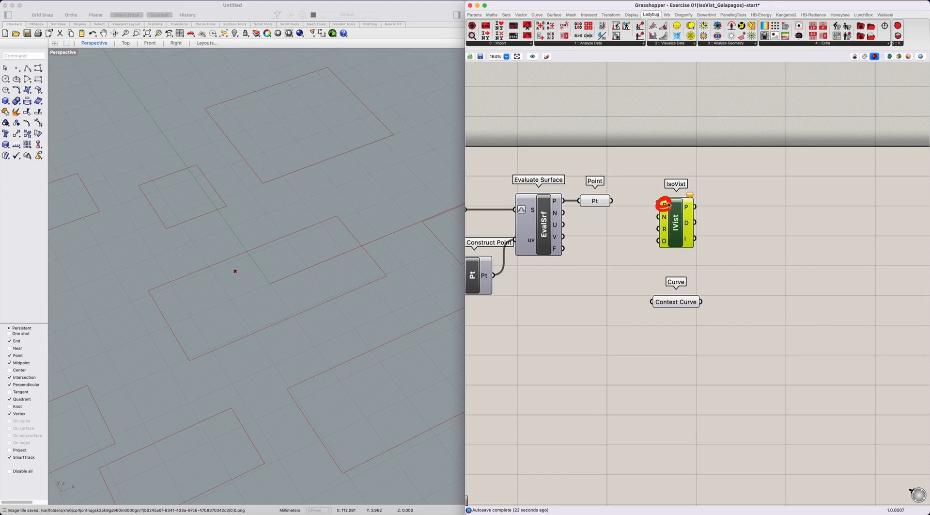
drag(663, 245, 655, 238)
drag(235, 273, 270, 171)
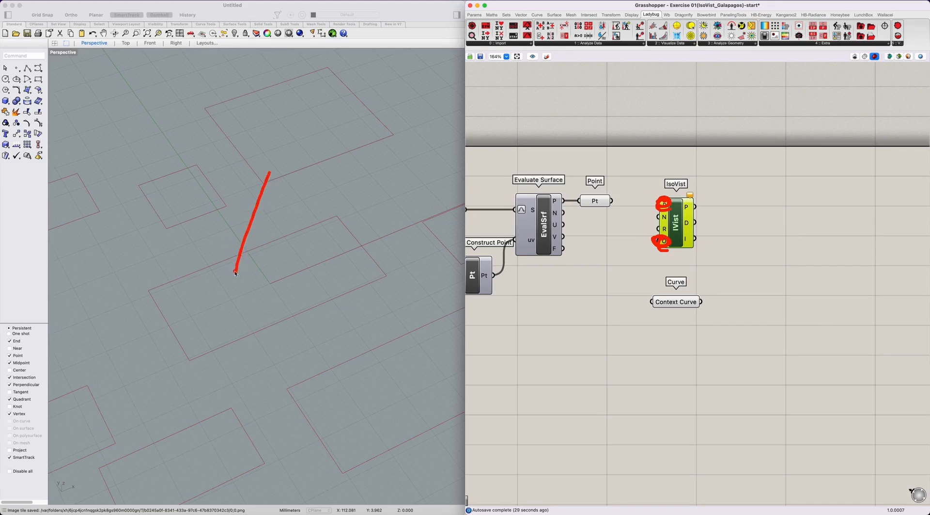
drag(236, 273, 318, 161)
drag(232, 275, 379, 138)
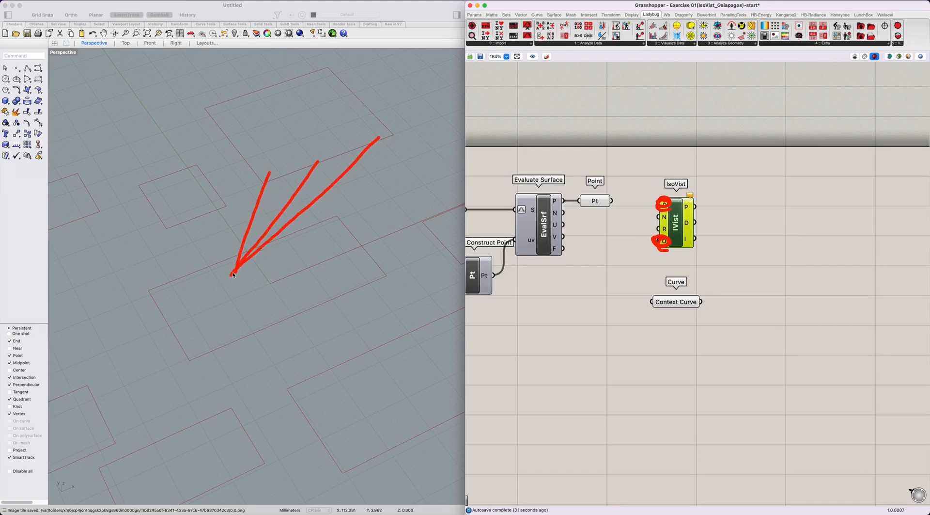
mouse_move(233, 275)
mouse_down()
mouse_move(221, 224)
mouse_move(197, 241)
mouse_move(192, 231)
mouse_up()
mouse_move(245, 292)
mouse_down()
mouse_move(95, 237)
mouse_move(83, 326)
mouse_up()
drag(665, 249, 677, 242)
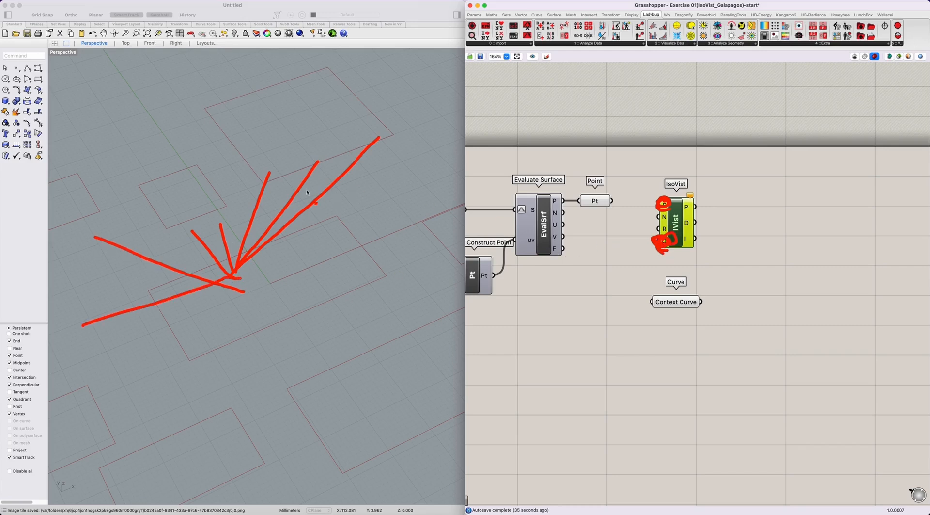
mouse_move(314, 159)
mouse_down()
mouse_move(326, 161)
mouse_move(267, 183)
mouse_up()
drag(215, 208, 189, 223)
mouse_move(229, 272)
mouse_down()
mouse_move(184, 219)
mouse_move(67, 213)
mouse_up()
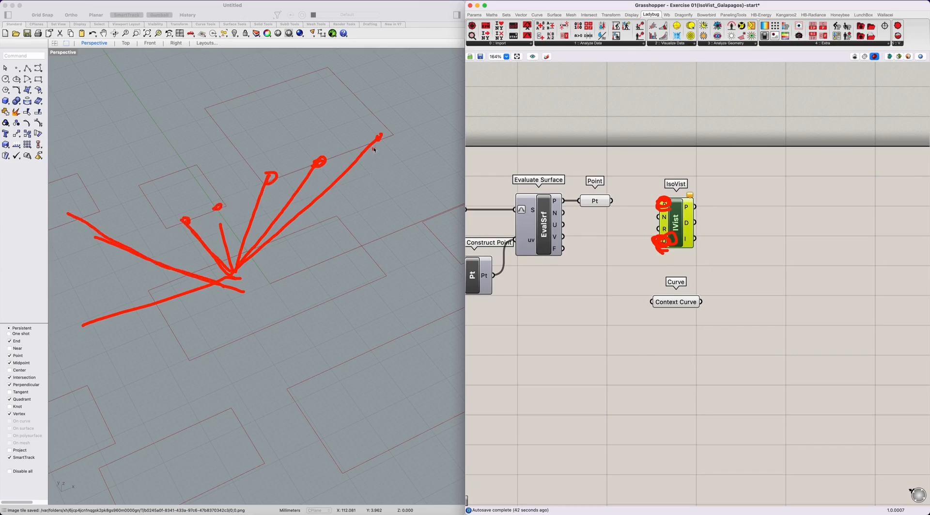
drag(382, 132, 264, 181)
mouse_move(237, 265)
mouse_down()
mouse_move(232, 140)
mouse_move(227, 145)
mouse_up()
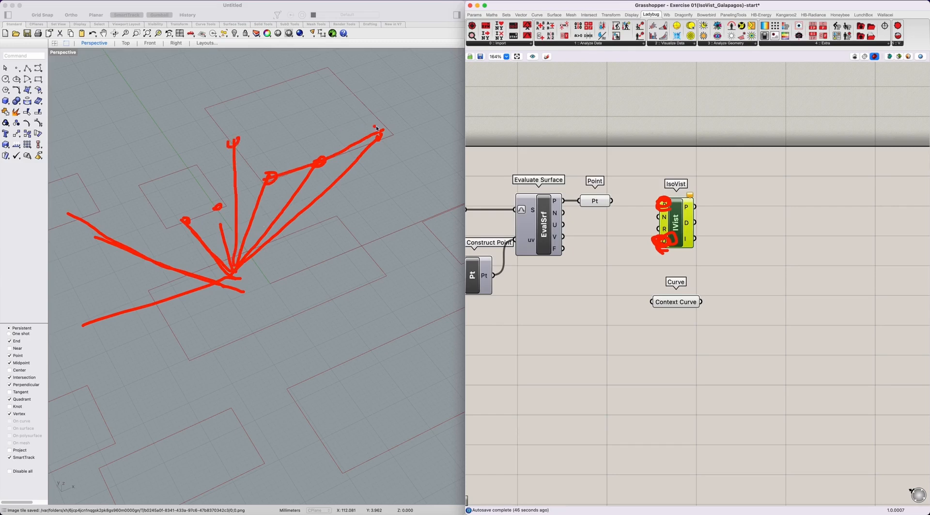
drag(381, 129, 388, 126)
mouse_move(296, 174)
mouse_down()
mouse_move(245, 159)
mouse_move(204, 213)
mouse_move(72, 213)
mouse_move(73, 395)
mouse_move(458, 308)
mouse_move(383, 134)
mouse_up()
mouse_move(83, 246)
mouse_down()
mouse_move(68, 305)
mouse_move(315, 329)
mouse_move(436, 329)
mouse_move(413, 178)
mouse_move(373, 175)
mouse_up()
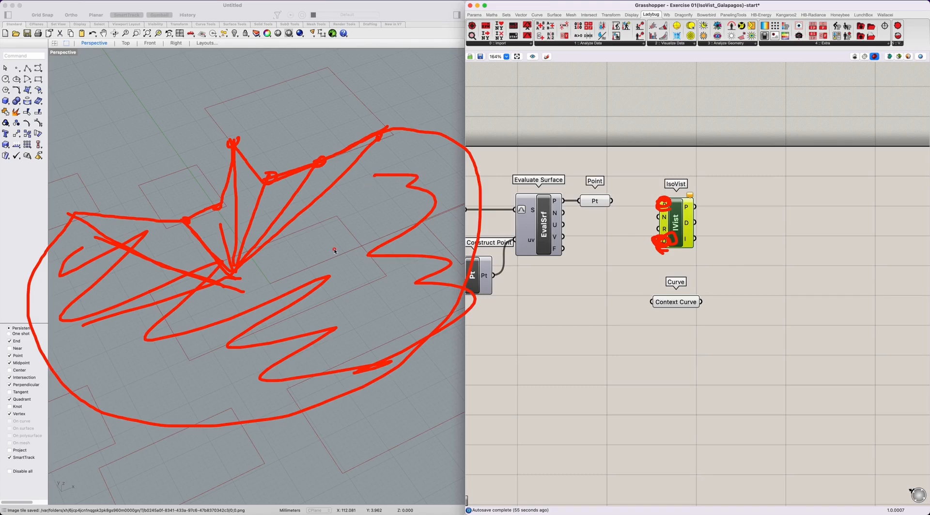
key(Escape)
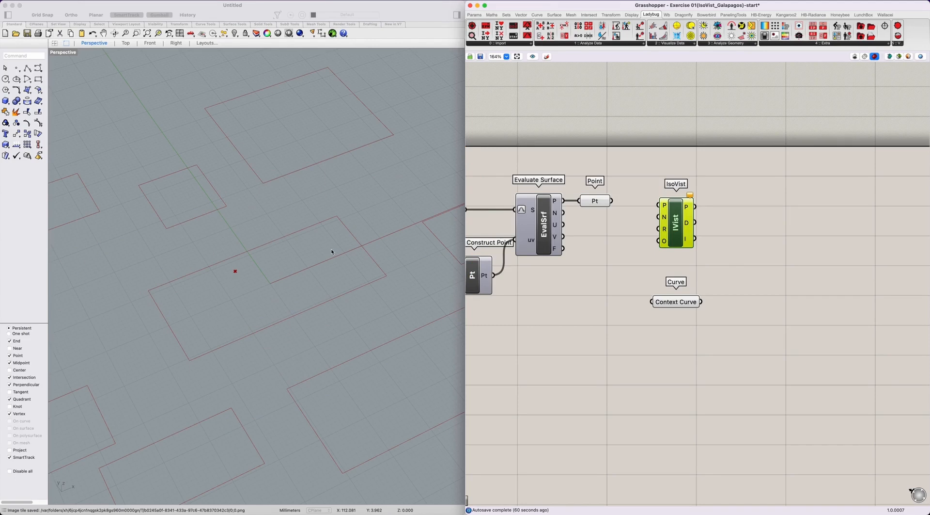
Align IsoVist with the Point parameter and connect the Pt output to the IsoVist P input.
click(529, 320)
right_drag(619, 291, 584, 285)
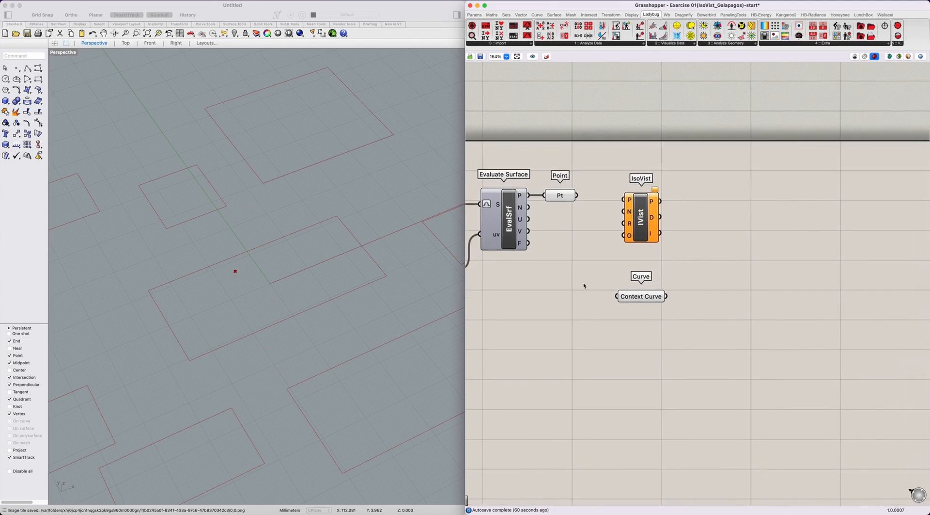
drag(638, 229, 632, 229)
mouse_move(578, 196)
mouse_down()
mouse_move(617, 198)
mouse_move(640, 218)
mouse_move(618, 210)
mouse_move(633, 207)
mouse_up()
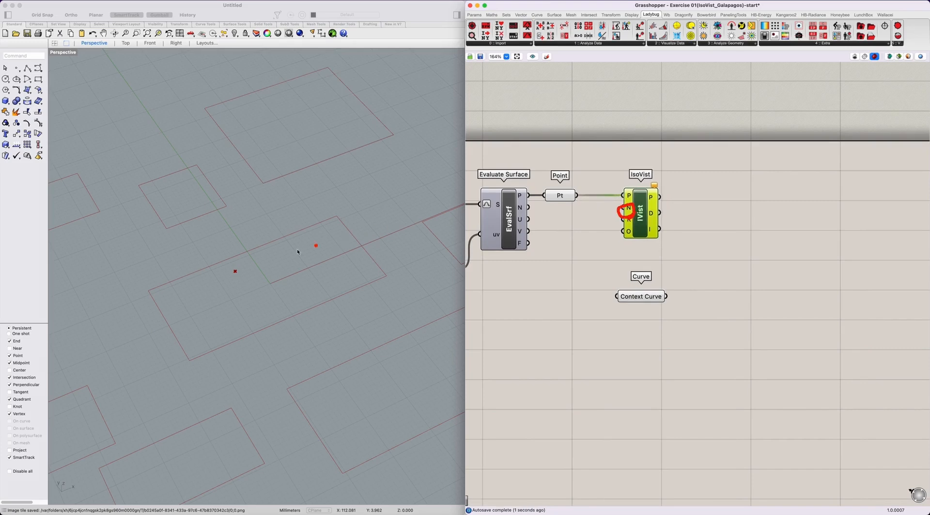
mouse_move(228, 279)
mouse_down()
mouse_move(270, 194)
mouse_move(329, 150)
mouse_up()
drag(240, 272, 370, 166)
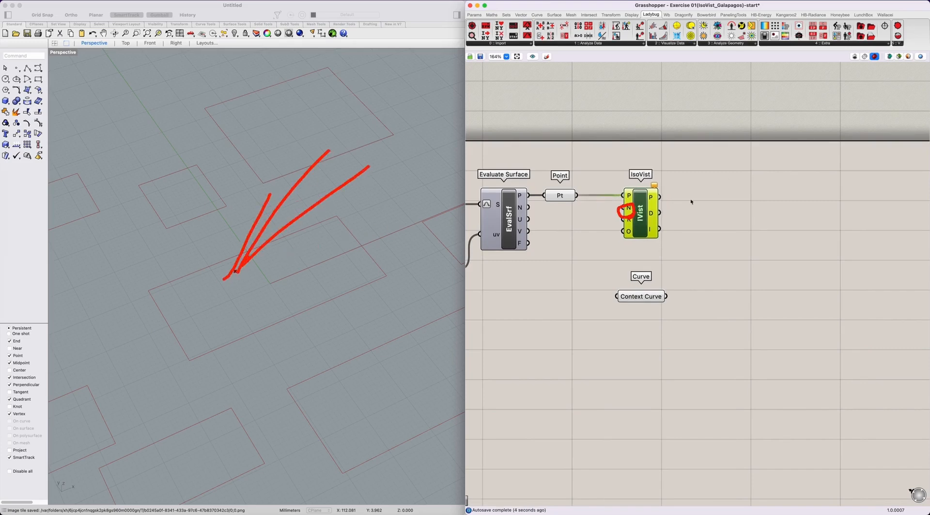
key(Escape)
Add a number slider set to 100, connect it to the IsoVist N input and shift IsoVist away to make room.
double_click(586, 234)
text(100)
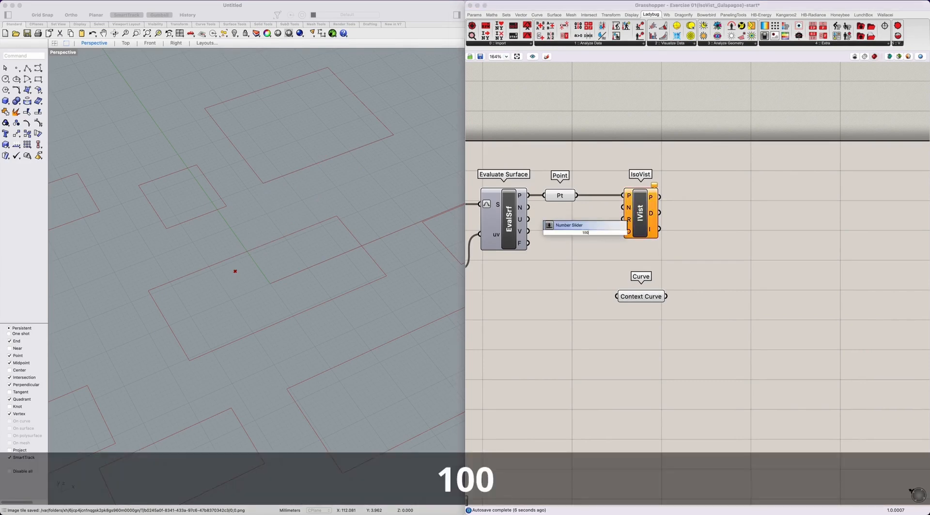
key(Return)
drag(607, 231, 664, 222)
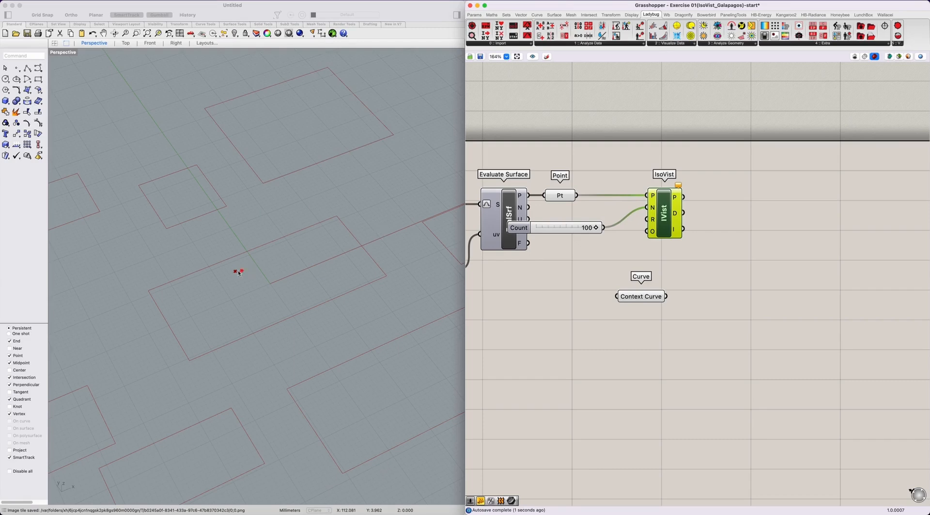
scroll(239, 273, down, 10)
mouse_move(245, 235)
mouse_down()
mouse_move(256, 165)
mouse_move(273, 189)
mouse_up()
drag(236, 271, 319, 194)
drag(308, 196, 313, 209)
drag(235, 272, 326, 211)
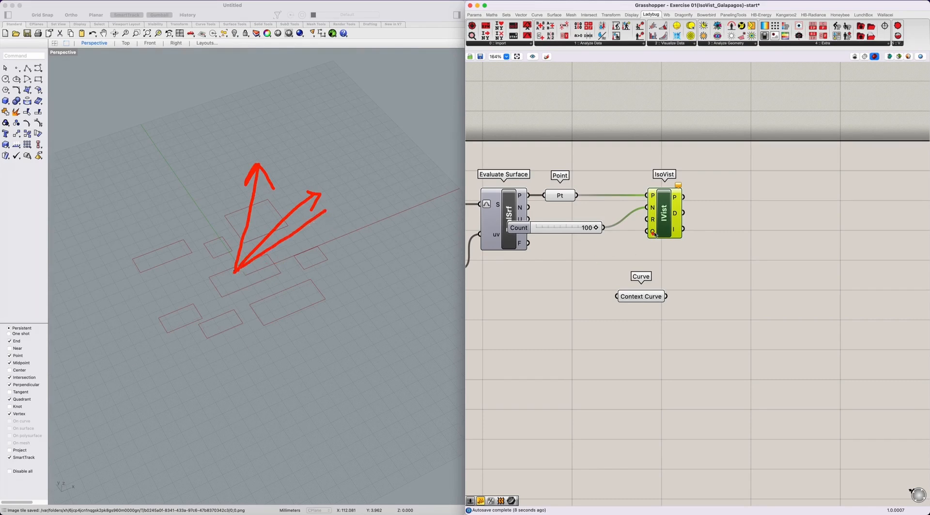
mouse_move(660, 227)
mouse_down()
mouse_move(642, 215)
mouse_move(660, 224)
mouse_up()
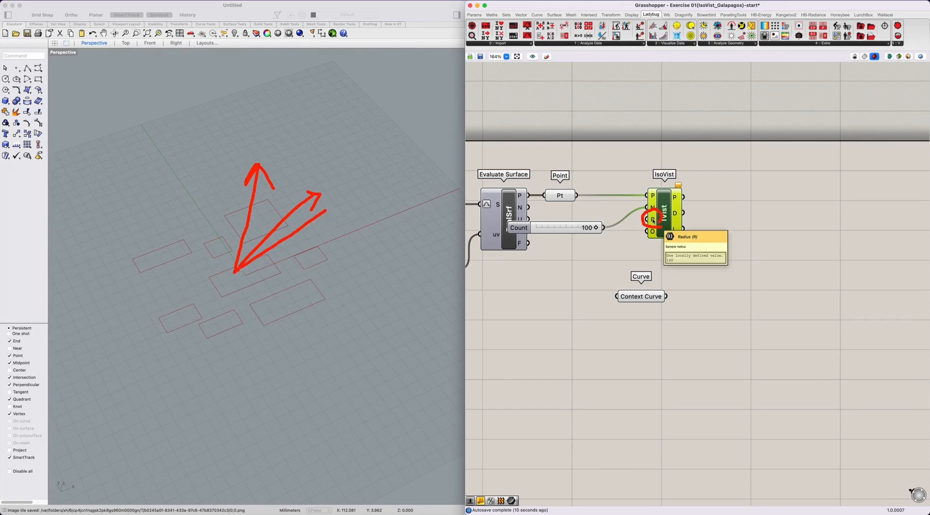
key(Escape)
Add a number slider ranging from 100 to 200, set at 100, and connect it to the IsoVist R input.
double_click(540, 267)
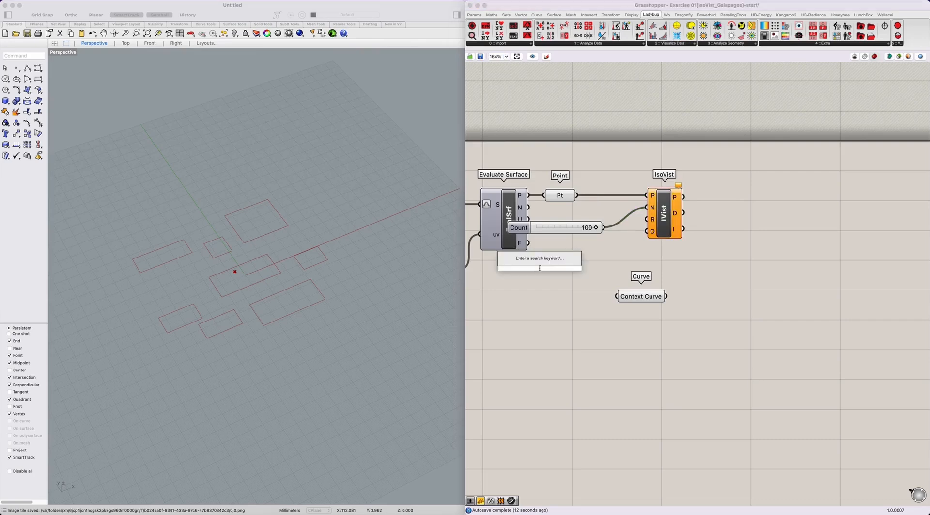
text(100 < )
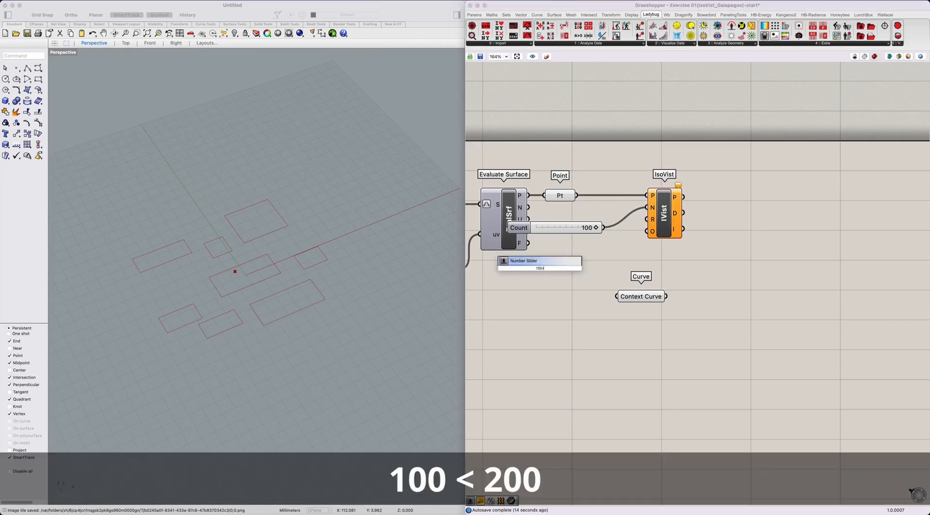
text(200)
key(Return)
drag(589, 267, 648, 219)
drag(559, 272, 574, 257)
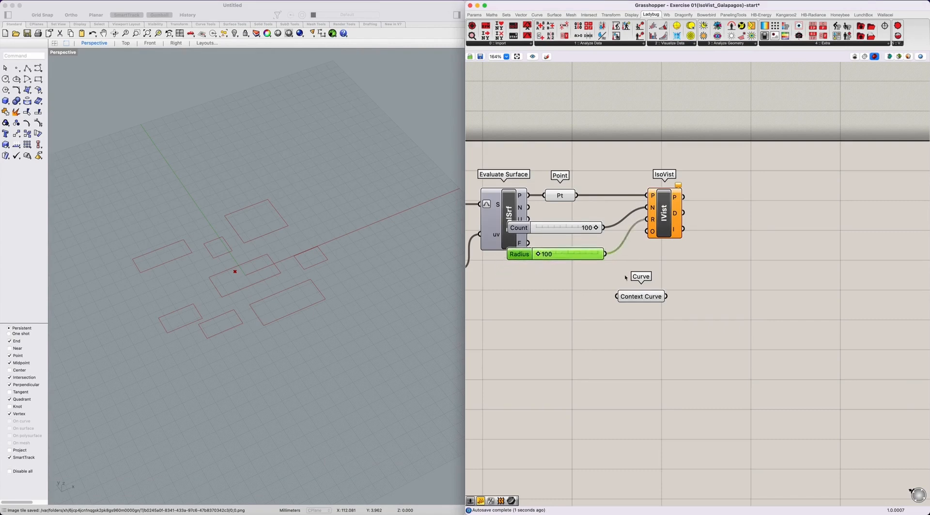
Shift IsoVist and the Context Curve parameter slightly apart and connect Context Curve to the IsoVist O input.
mouse_move(664, 226)
mouse_down()
mouse_move(649, 239)
mouse_move(671, 240)
mouse_move(645, 241)
mouse_up()
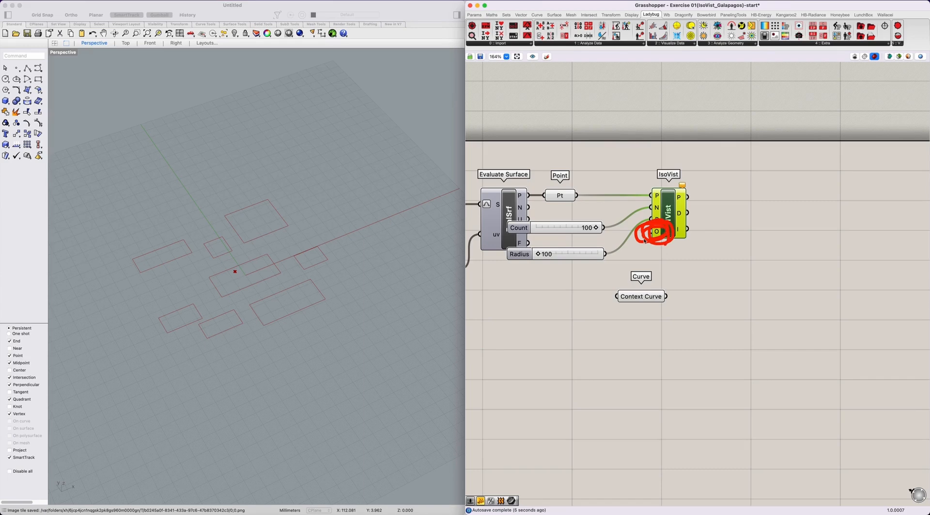
mouse_move(640, 296)
mouse_down()
mouse_move(611, 297)
mouse_move(619, 316)
mouse_move(645, 325)
mouse_move(652, 232)
mouse_up()
click(669, 222)
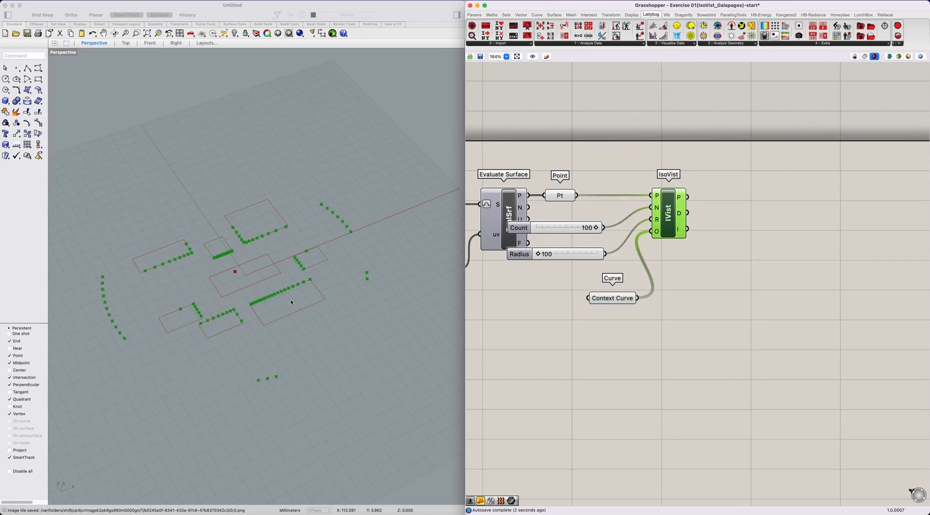
right_drag(292, 302, 287, 310)
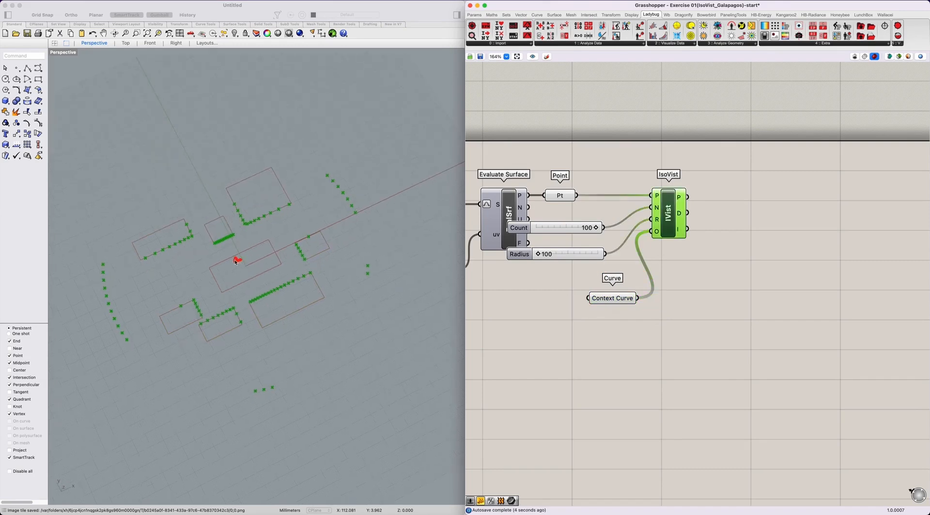
drag(236, 259, 239, 222)
mouse_move(237, 260)
mouse_down()
mouse_move(250, 215)
mouse_move(304, 224)
mouse_up()
drag(240, 258, 304, 250)
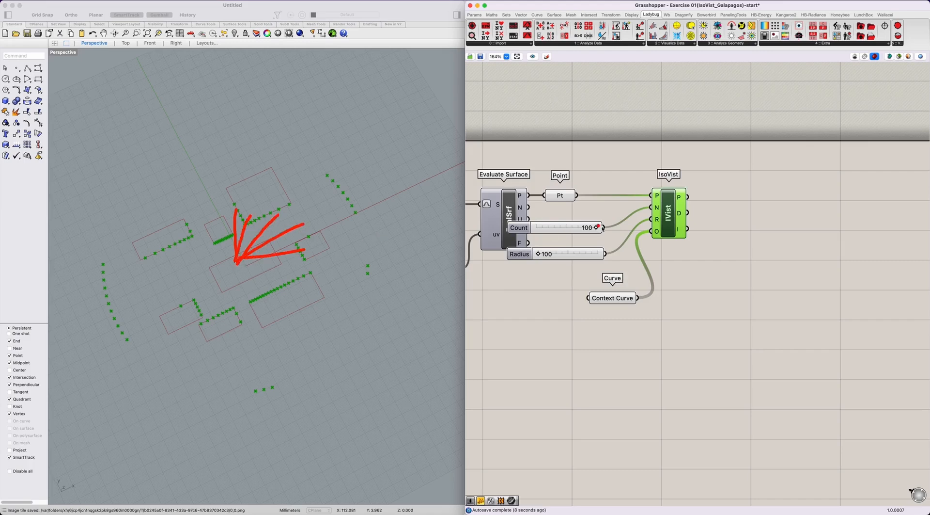
drag(598, 236, 551, 253)
click(313, 211)
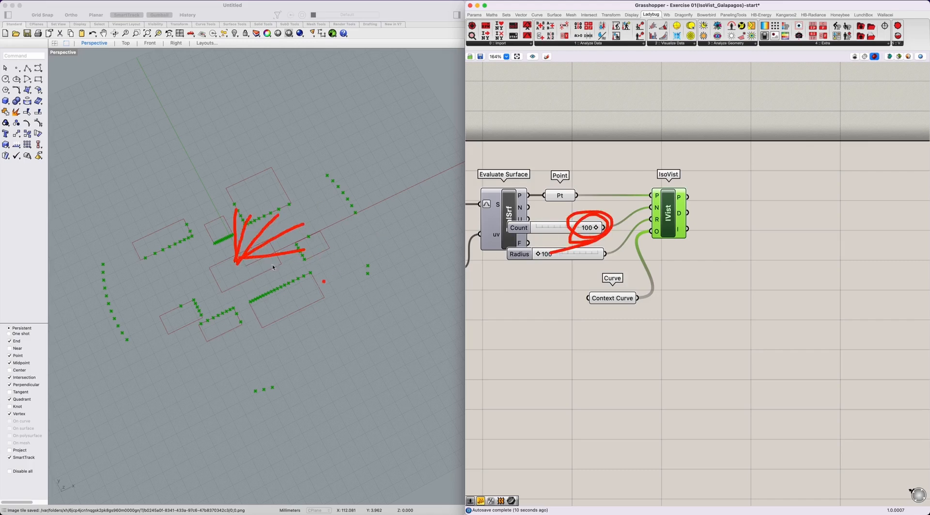
mouse_move(106, 253)
mouse_down()
mouse_move(100, 267)
mouse_move(132, 355)
mouse_up()
drag(238, 262, 99, 278)
mouse_move(107, 253)
mouse_down()
mouse_move(100, 278)
mouse_move(117, 290)
mouse_up()
mouse_move(545, 269)
mouse_down()
mouse_move(563, 261)
mouse_move(176, 281)
mouse_up()
mouse_move(192, 275)
mouse_down()
mouse_move(186, 284)
mouse_move(196, 275)
mouse_up()
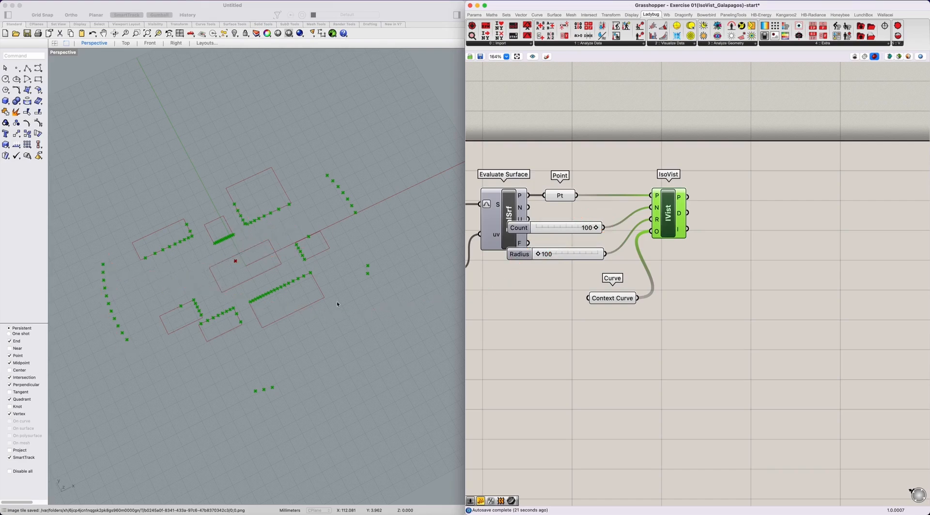
click(564, 269)
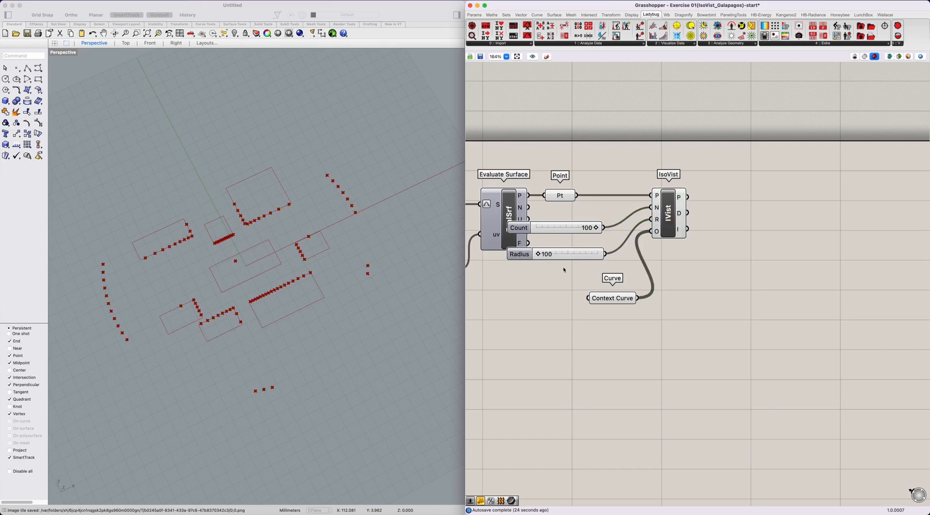
mouse_move(539, 256)
mouse_down()
mouse_move(551, 258)
mouse_move(528, 262)
mouse_up()
mouse_move(322, 176)
mouse_down()
mouse_move(172, 162)
mouse_move(109, 353)
mouse_move(345, 252)
mouse_move(250, 177)
mouse_up()
Add a PolyLine component beside IsoVist and connect the IsoVist P output to its V input.
scroll(606, 314, right, 3)
drag(611, 213, 606, 213)
drag(574, 295, 559, 290)
scroll(581, 294, right, 1)
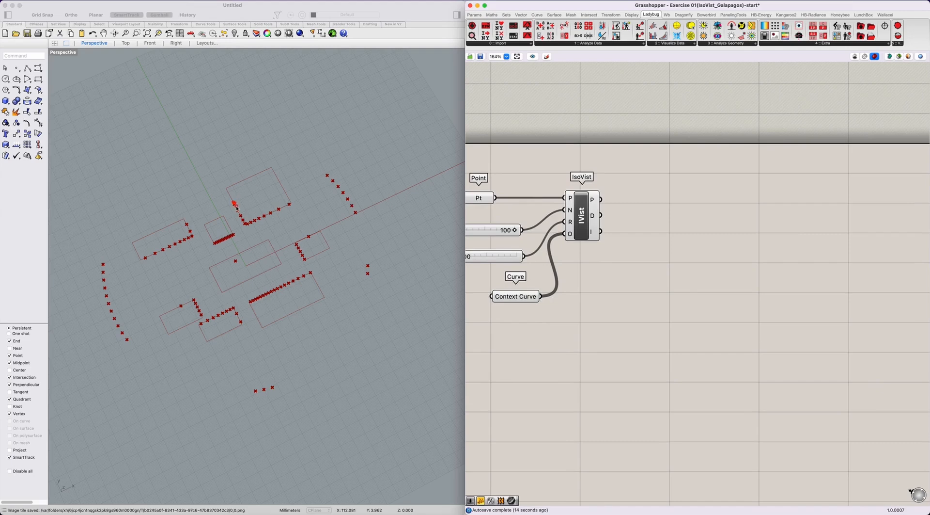
drag(284, 207, 286, 206)
drag(605, 203, 586, 212)
double_click(645, 192)
text(poly)
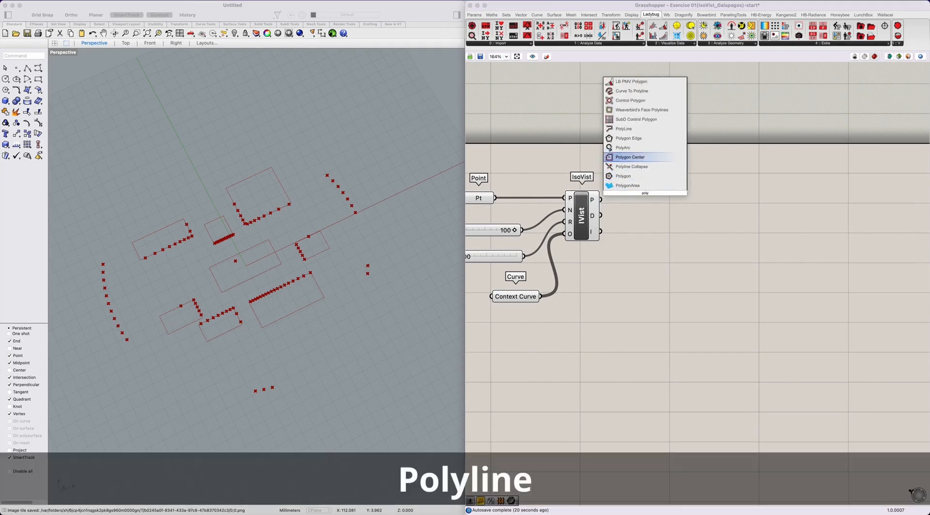
key(Up)
key(Up)
key(Up)
key(Return)
mouse_move(645, 192)
mouse_down()
mouse_move(649, 209)
mouse_move(632, 203)
mouse_up()
drag(652, 218, 647, 213)
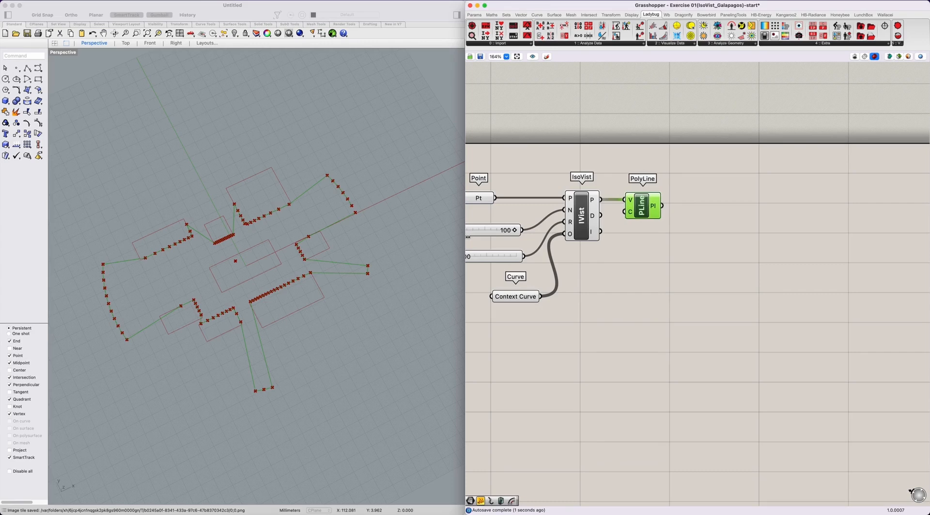
mouse_move(233, 203)
mouse_down()
mouse_move(211, 241)
mouse_move(117, 258)
mouse_move(196, 281)
mouse_move(256, 390)
mouse_move(312, 270)
mouse_move(305, 237)
mouse_move(325, 187)
mouse_up()
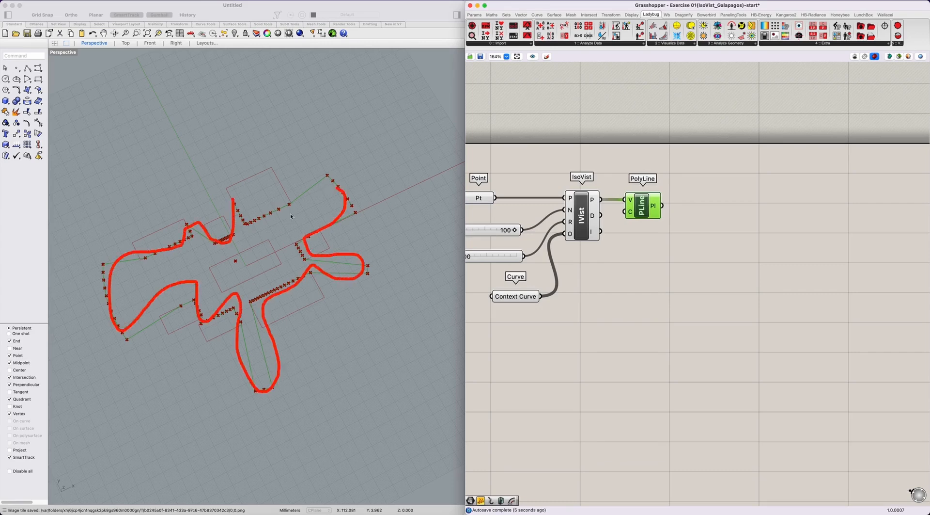
scroll(246, 210, up, 3)
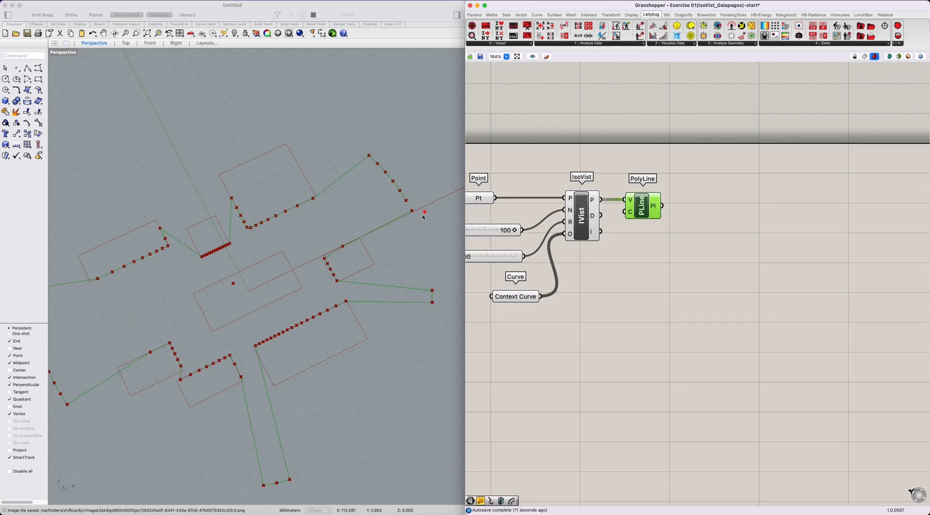
mouse_move(425, 213)
mouse_down()
mouse_move(405, 192)
mouse_move(439, 206)
mouse_move(412, 232)
mouse_up()
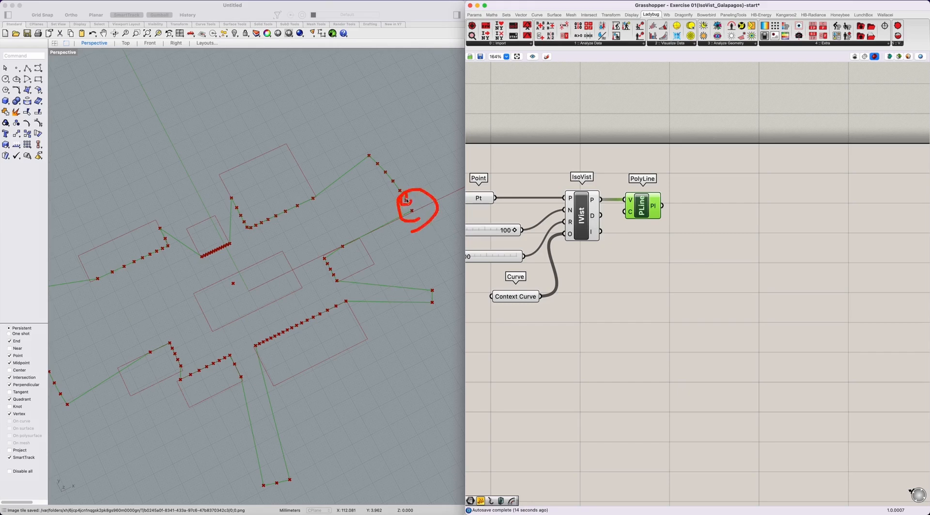
mouse_move(406, 199)
mouse_down()
mouse_move(413, 211)
mouse_move(405, 197)
mouse_up()
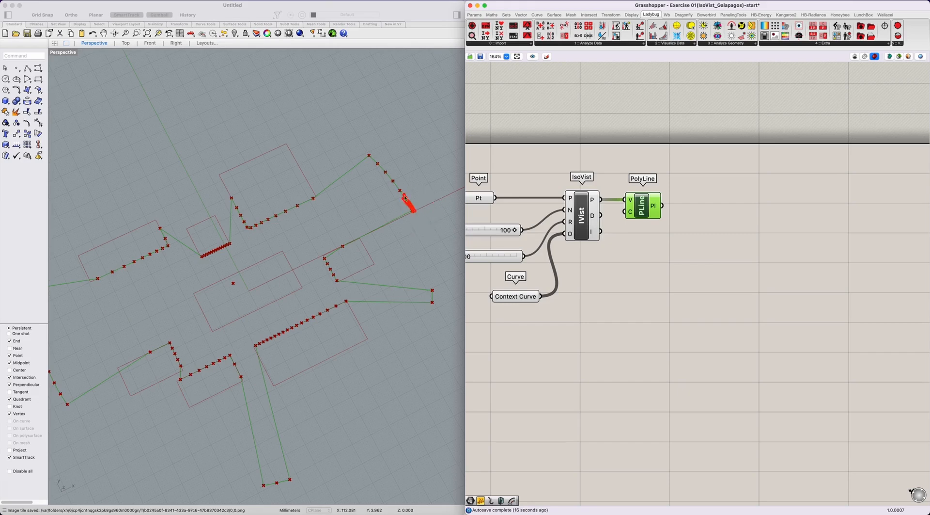
Move PolyLine a little away from IsoVist and invert its C input to close the isovist outline.
drag(638, 207, 649, 207)
mouse_move(650, 221)
mouse_down()
mouse_move(637, 204)
mouse_move(630, 231)
mouse_up()
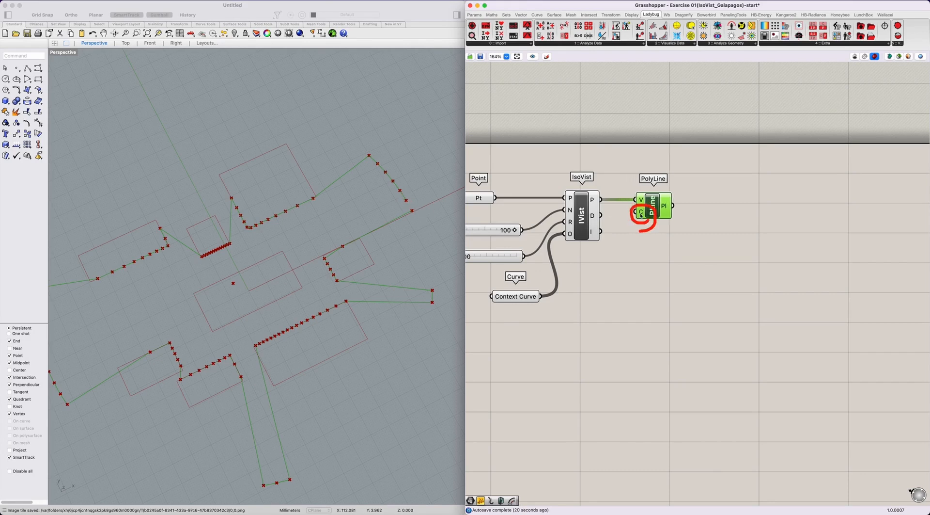
right_click(641, 214)
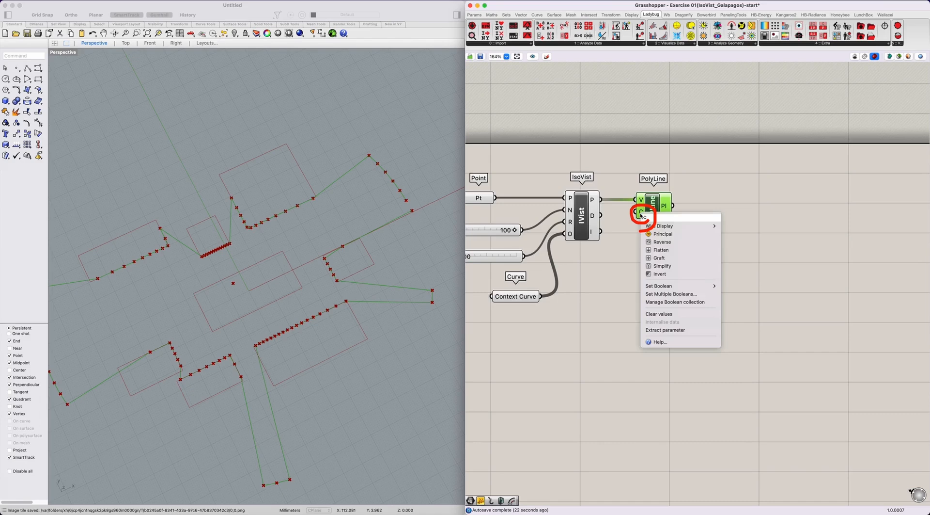
click(676, 273)
click(424, 219)
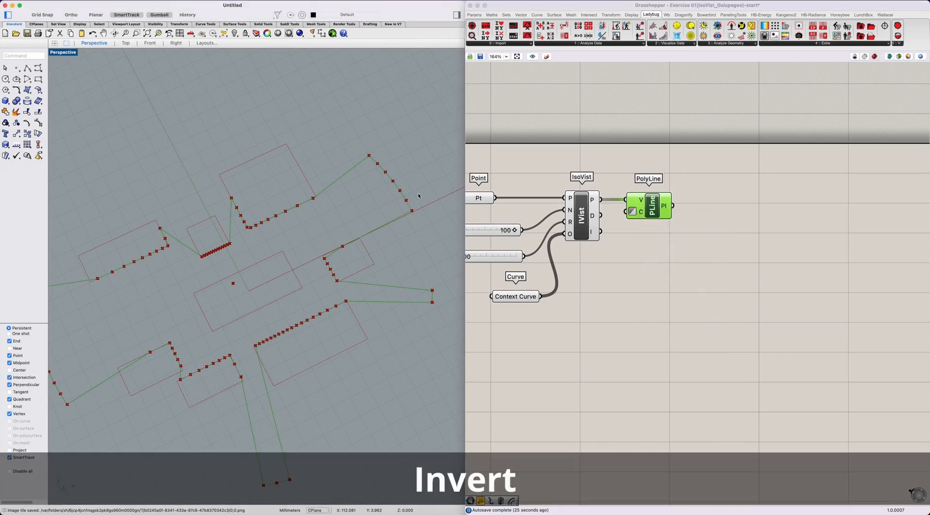
mouse_move(422, 218)
mouse_down()
mouse_move(410, 196)
mouse_move(420, 229)
mouse_up()
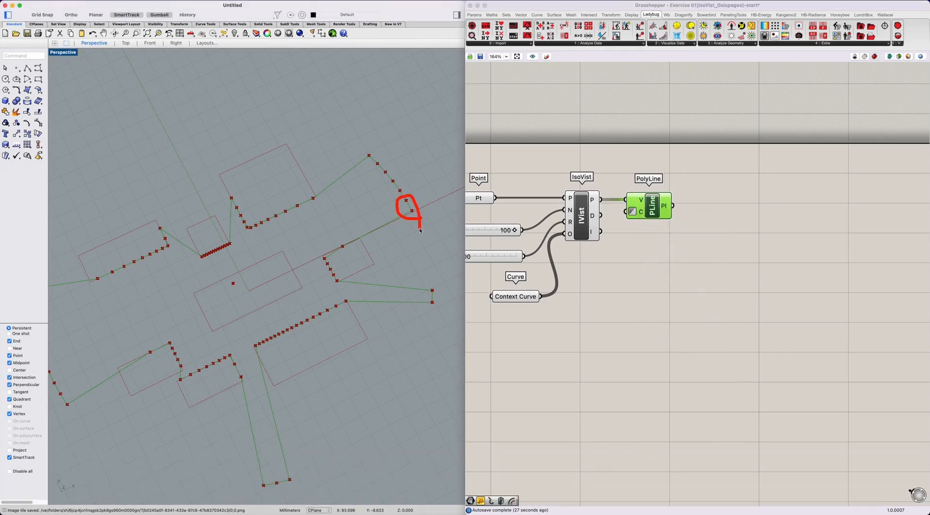
click(737, 239)
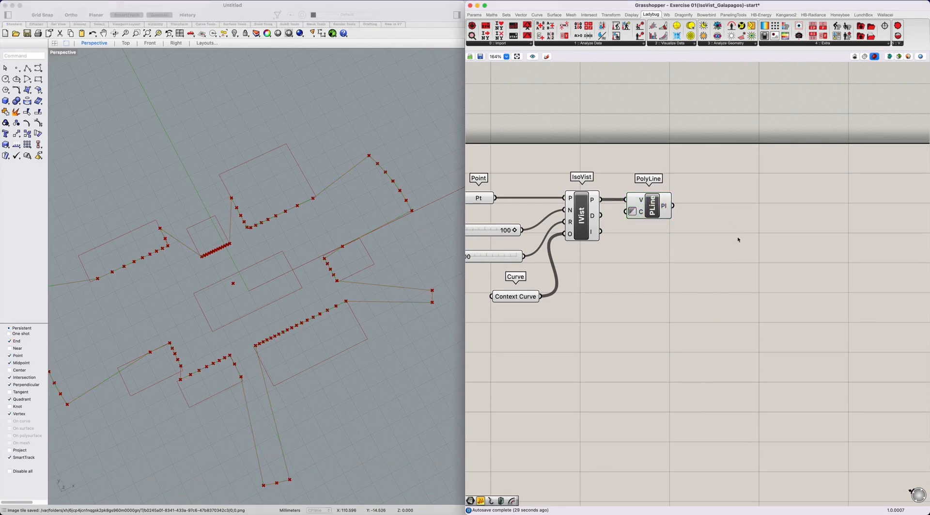
Add an Area component beside PolyLine and connect the Pl output to its G input.
right_drag(737, 239, 631, 235)
drag(564, 208, 554, 208)
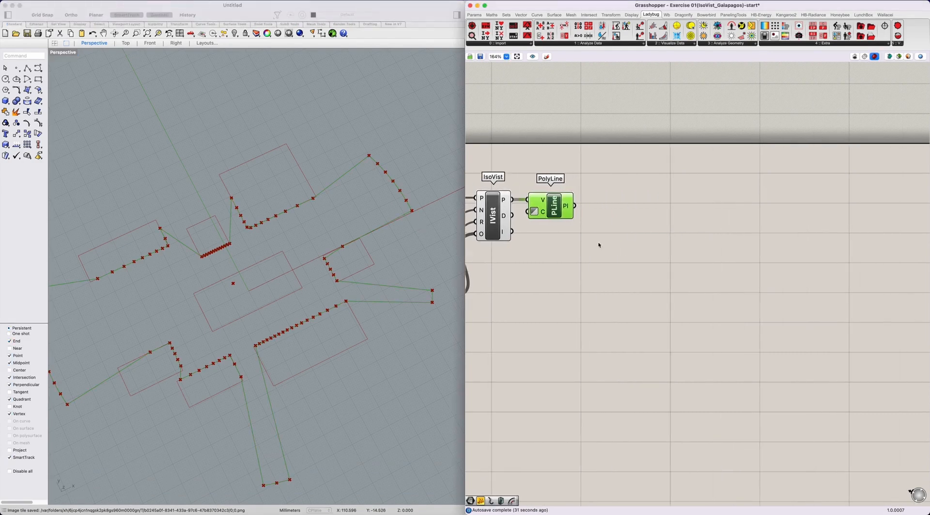
double_click(632, 229)
text(area)
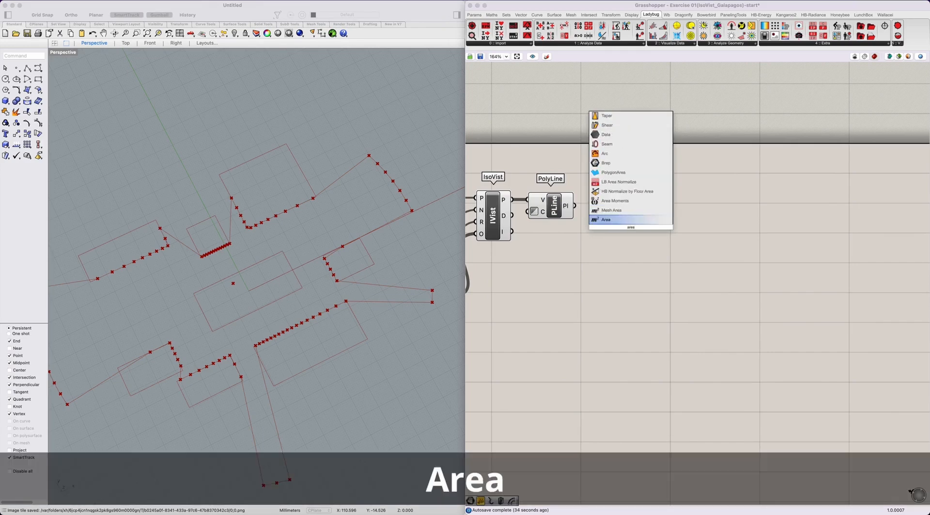
key(Return)
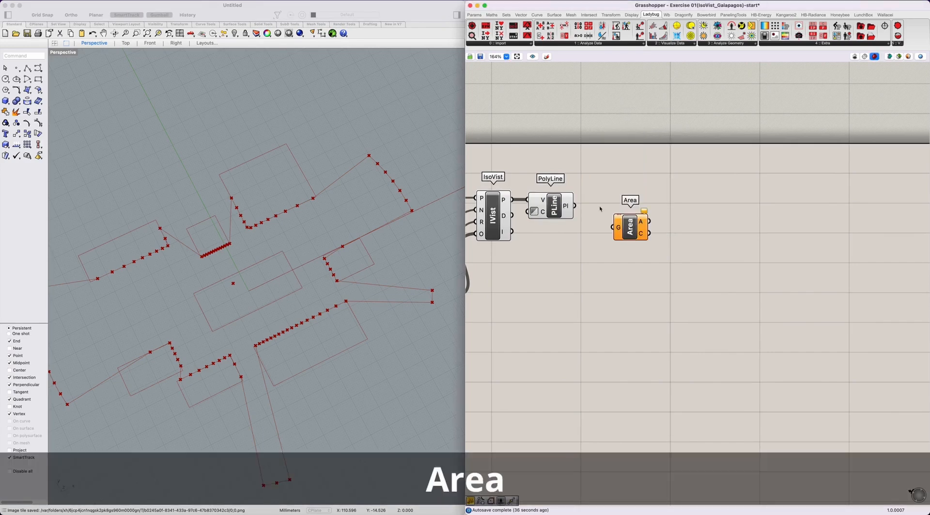
mouse_move(576, 205)
mouse_down()
mouse_move(614, 227)
mouse_move(619, 219)
mouse_move(601, 212)
mouse_move(657, 206)
mouse_up()
Add a Panel beside the Area component and connect the Area A output to it.
double_click(689, 213)
text(")
key(Return)
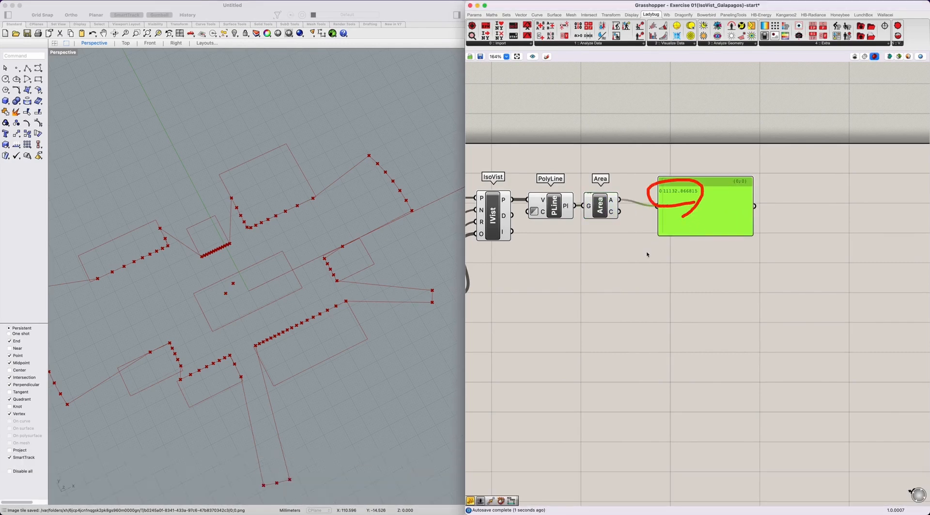
Set the X coordinate slider to 0.47.
scroll(598, 265, down, 2)
right_drag(595, 266, 765, 266)
scroll(659, 268, down, 1)
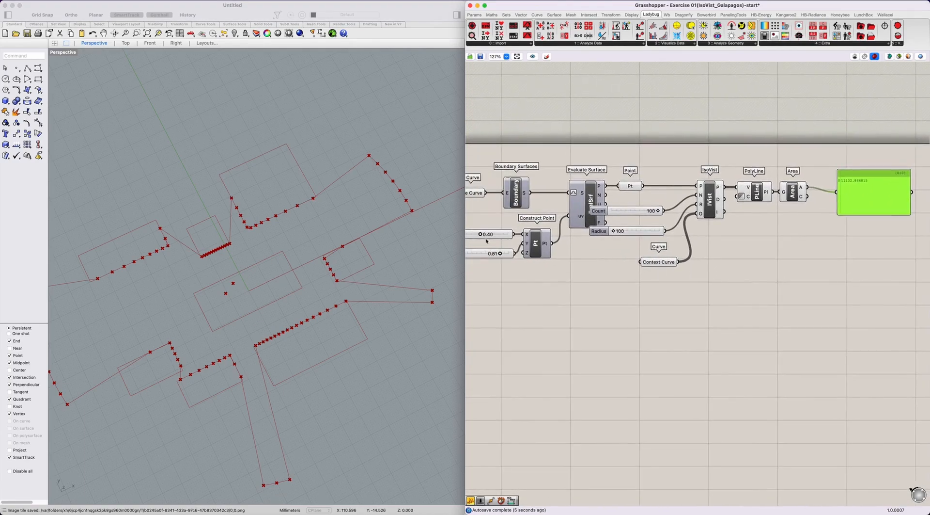
drag(481, 235, 485, 235)
right_drag(502, 236, 581, 227)
drag(565, 225, 567, 225)
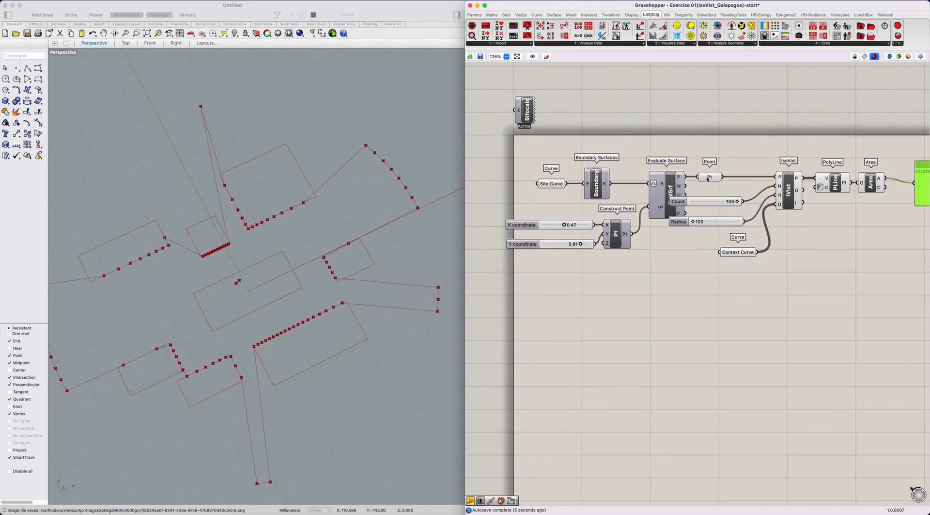
Turn off the preview of the IsoVist component and set the X coordinate slider to 0.29.
click(708, 179)
click(789, 203)
middle_click(789, 204)
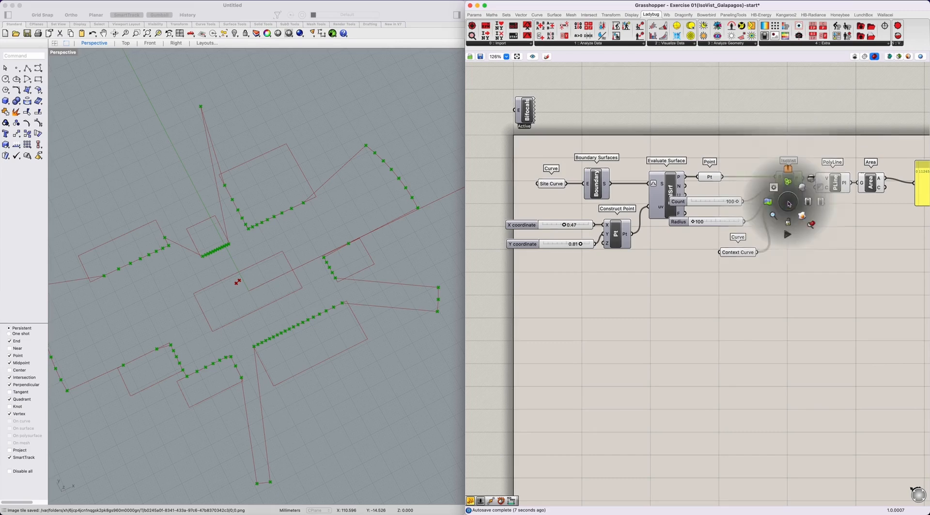
click(829, 268)
drag(837, 254, 820, 214)
drag(564, 225, 556, 225)
Turn off the preview of the Area component to hide its centroid point.
click(708, 177)
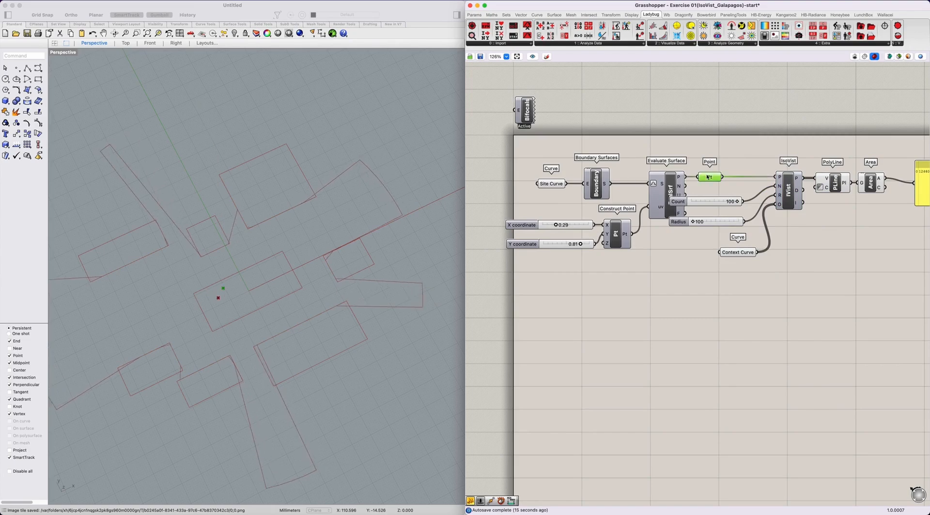
right_drag(825, 250, 745, 254)
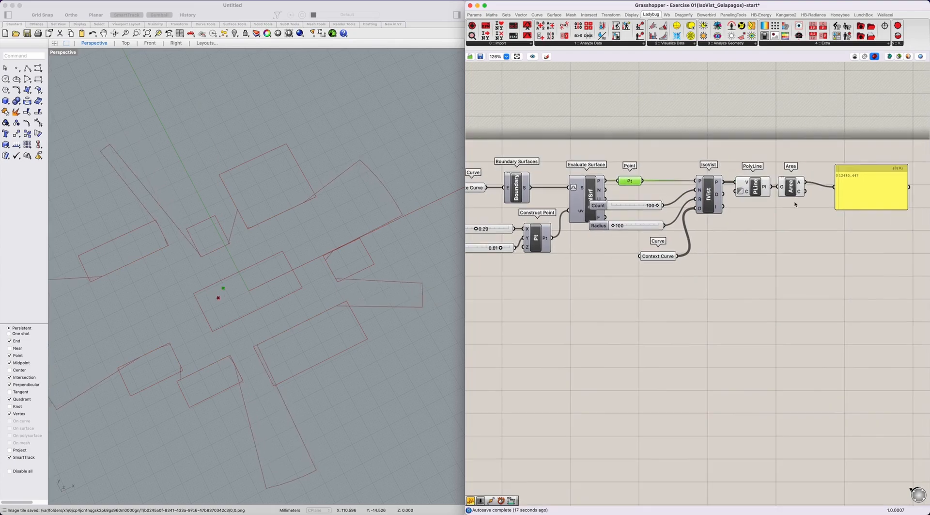
click(792, 187)
middle_click(793, 187)
Set the X coordinate slider to 0.66.
right_drag(681, 269, 748, 261)
click(748, 261)
drag(557, 218, 575, 217)
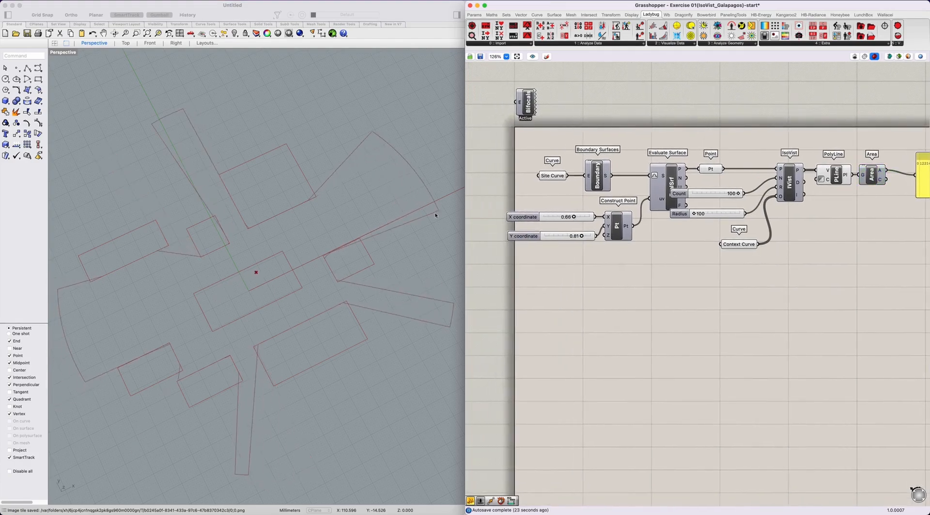
mouse_move(368, 149)
mouse_down()
mouse_move(219, 237)
mouse_move(124, 331)
mouse_move(145, 333)
mouse_up()
Add a Surface parameter below the PolyLine and Area components.
right_drag(800, 266, 692, 260)
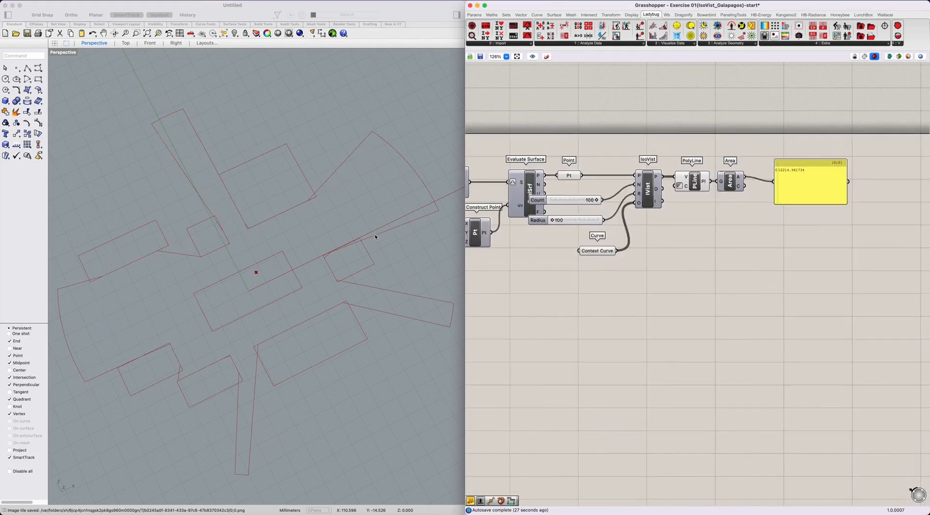
double_click(724, 240)
text(Surface)
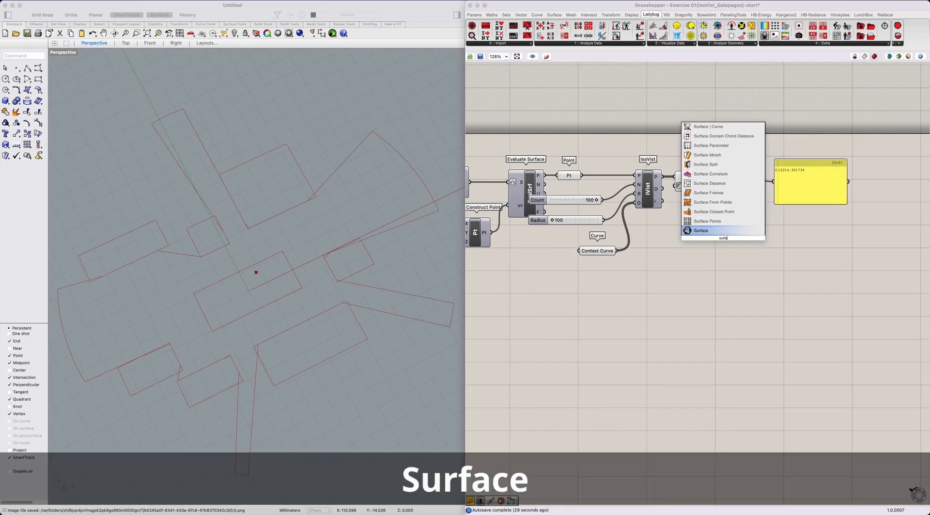
key(Return)
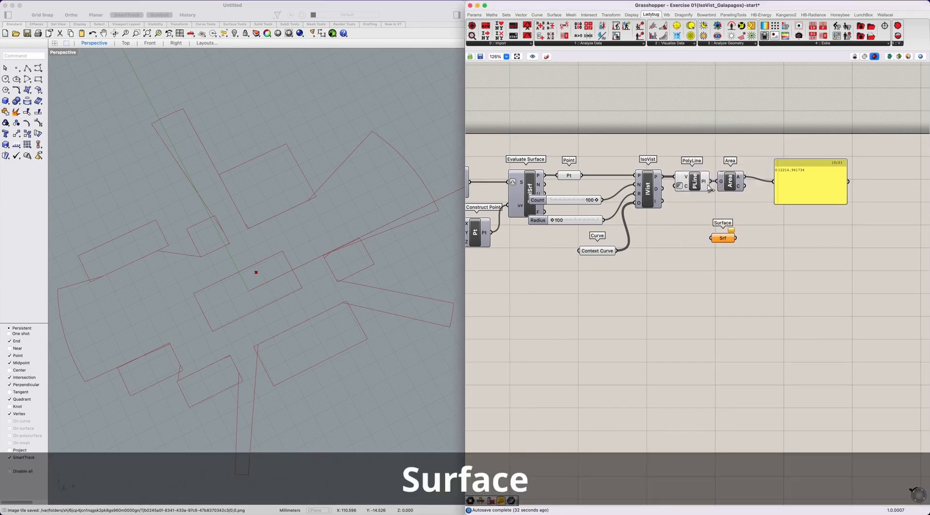
Wire the PolyLine output into the Surface parameter and place the parameter directly beneath the Area component.
drag(711, 182, 730, 226)
right_drag(361, 342, 331, 311)
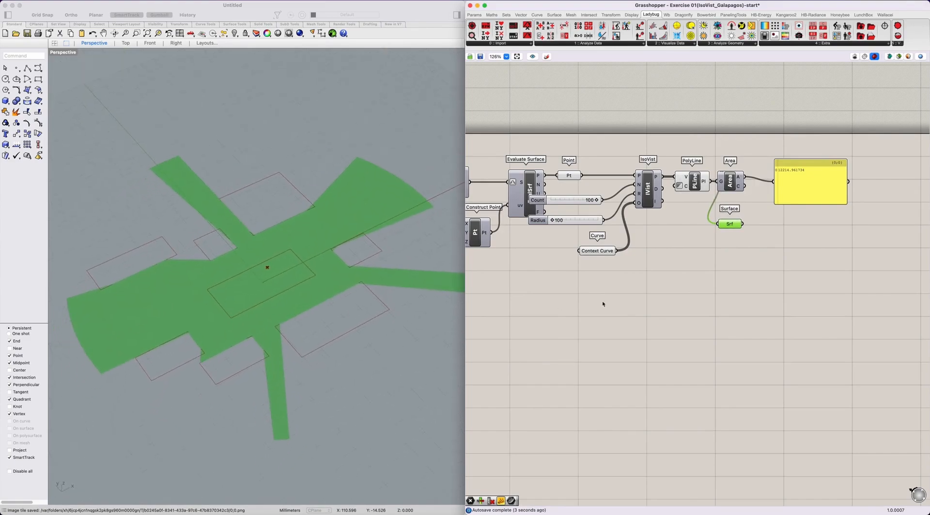
Set the Y coordinate slider to 0.25.
right_drag(514, 289, 594, 289)
right_drag(500, 265, 564, 279)
drag(580, 257, 554, 257)
right_drag(722, 293, 696, 269)
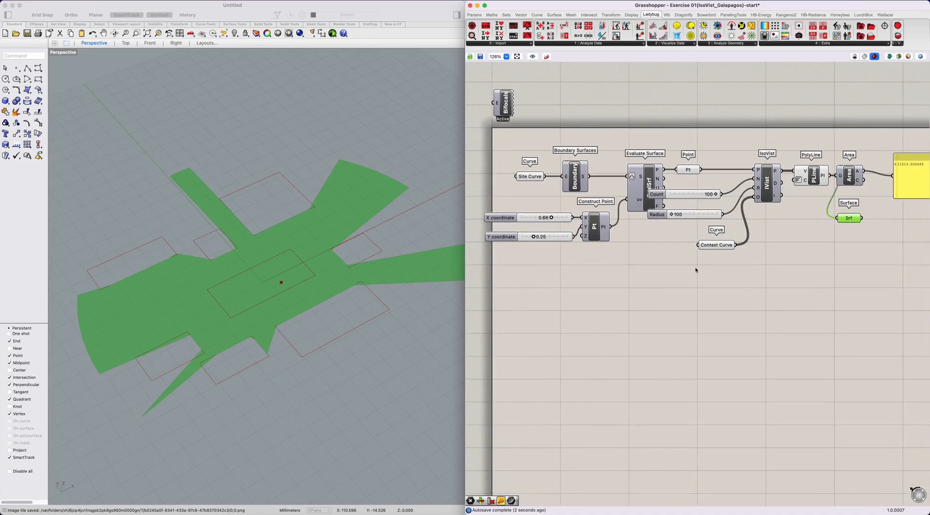
scroll(742, 277, down, 1)
right_drag(782, 284, 764, 268)
mouse_move(289, 279)
mouse_down()
mouse_move(281, 286)
mouse_move(287, 278)
mouse_up()
mouse_move(549, 231)
mouse_down()
mouse_move(471, 232)
mouse_move(533, 187)
mouse_move(550, 232)
mouse_up()
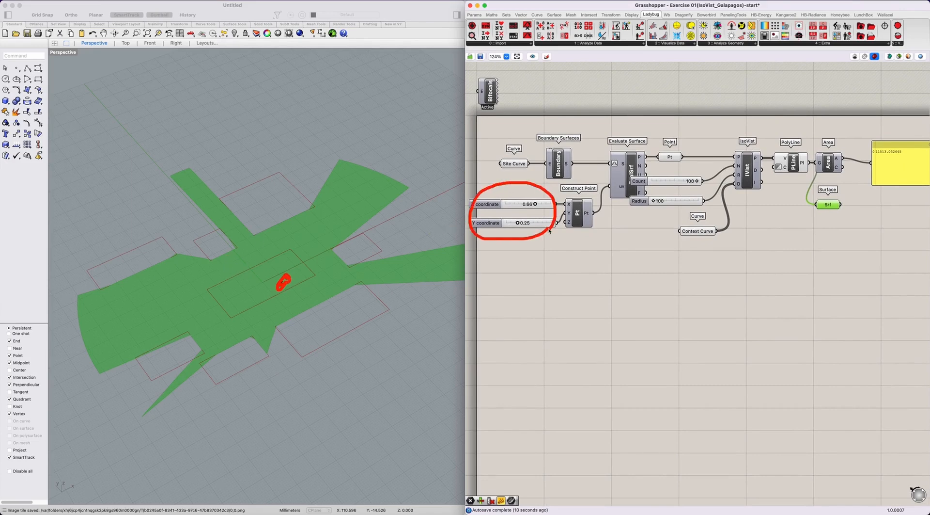
mouse_move(338, 156)
mouse_down()
mouse_move(300, 213)
mouse_move(212, 183)
mouse_move(222, 226)
mouse_move(209, 264)
mouse_move(107, 286)
mouse_up()
key(Escape)
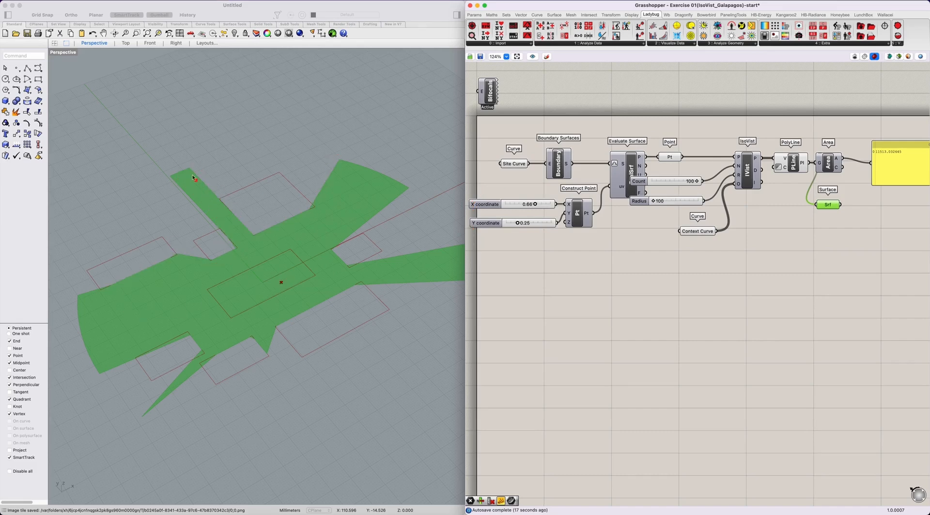
mouse_move(192, 175)
mouse_down()
mouse_move(236, 243)
mouse_move(178, 297)
mouse_move(205, 334)
mouse_up()
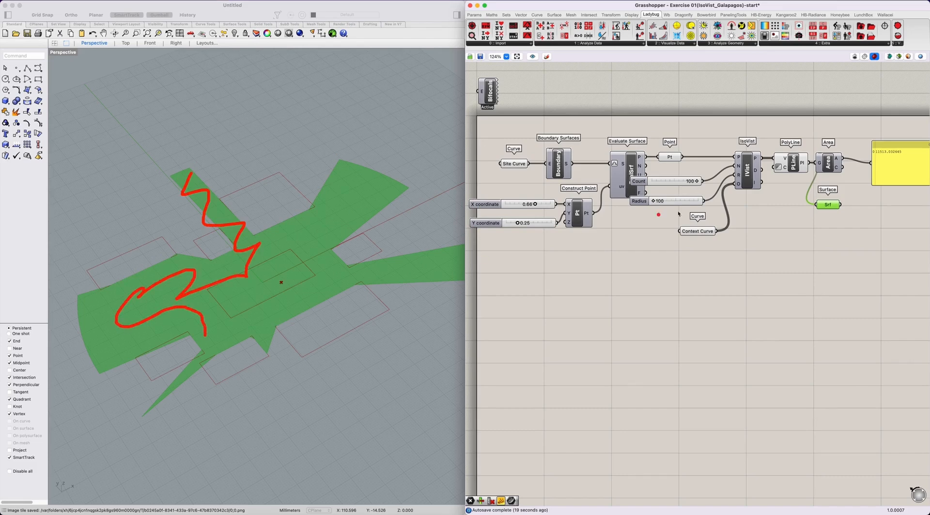
mouse_move(849, 174)
mouse_down()
mouse_move(833, 176)
mouse_move(827, 156)
mouse_move(844, 150)
mouse_move(832, 168)
mouse_up()
key(Escape)
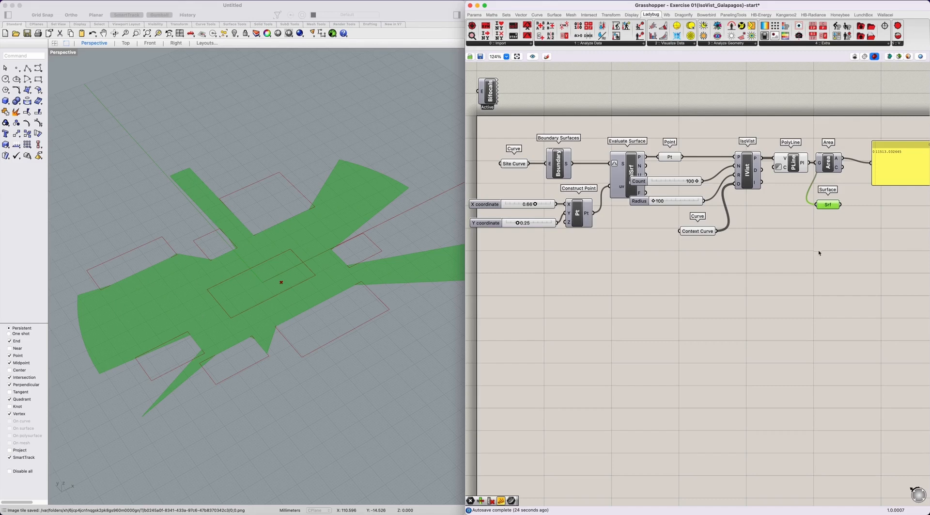
right_drag(819, 252, 678, 267)
drag(762, 186, 765, 182)
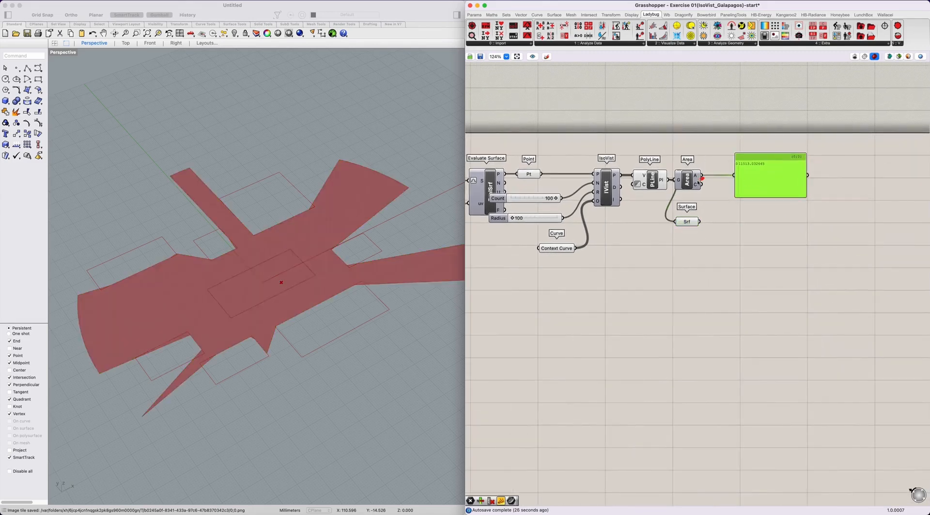
mouse_move(699, 182)
mouse_down()
mouse_move(695, 166)
mouse_move(702, 179)
mouse_move(723, 99)
mouse_up()
mouse_move(710, 132)
mouse_down()
mouse_move(724, 100)
mouse_move(753, 132)
mouse_up()
right_drag(571, 272, 700, 260)
mouse_move(535, 239)
mouse_down()
mouse_move(497, 246)
mouse_move(539, 237)
mouse_up()
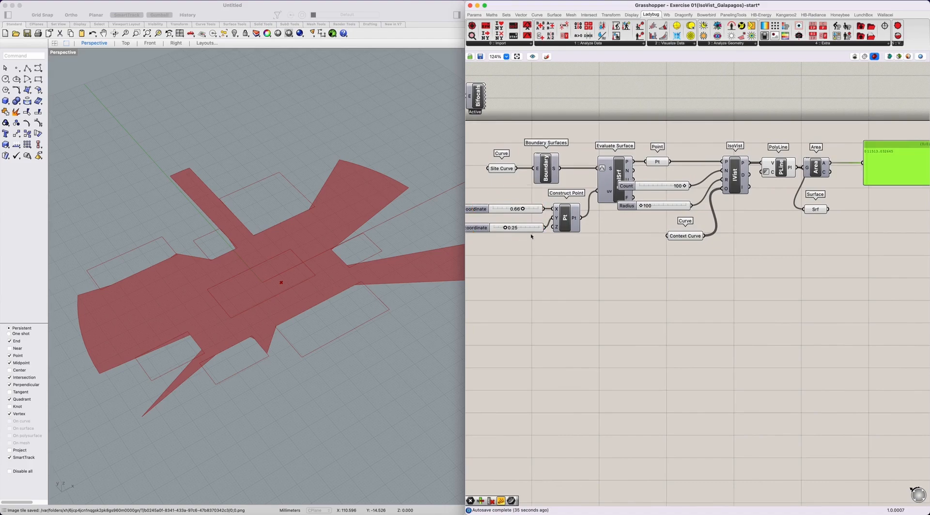
mouse_move(298, 334)
mouse_down()
mouse_move(184, 354)
mouse_move(295, 167)
mouse_move(291, 324)
mouse_up()
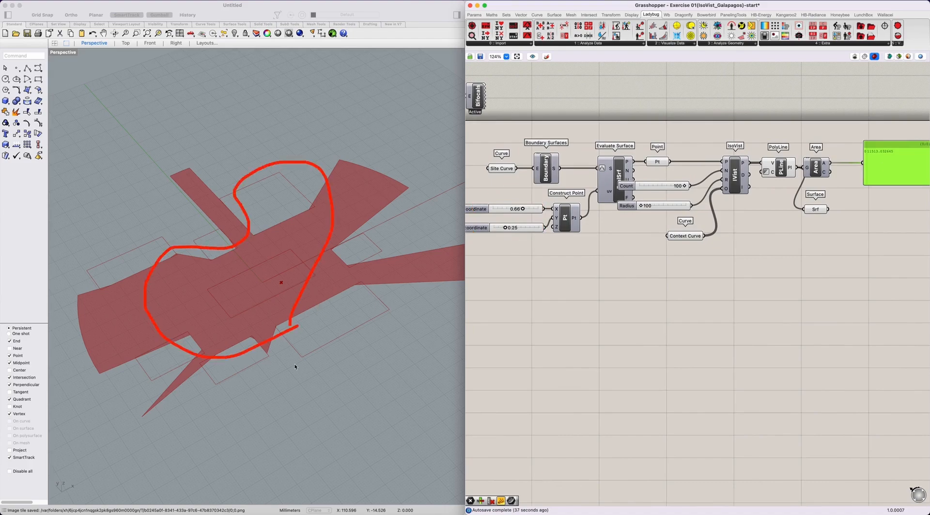
mouse_move(522, 237)
mouse_down()
mouse_move(478, 211)
mouse_move(518, 250)
mouse_up()
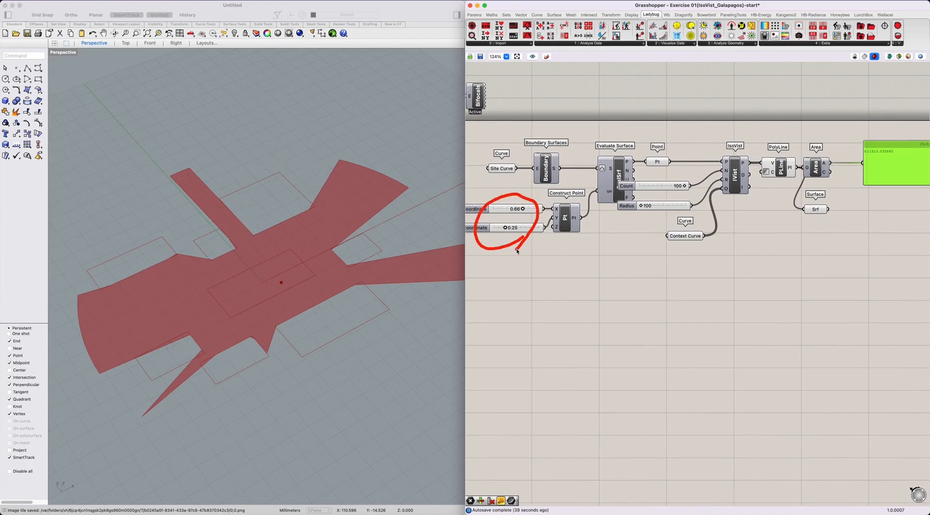
click(569, 262)
right_drag(770, 278, 676, 285)
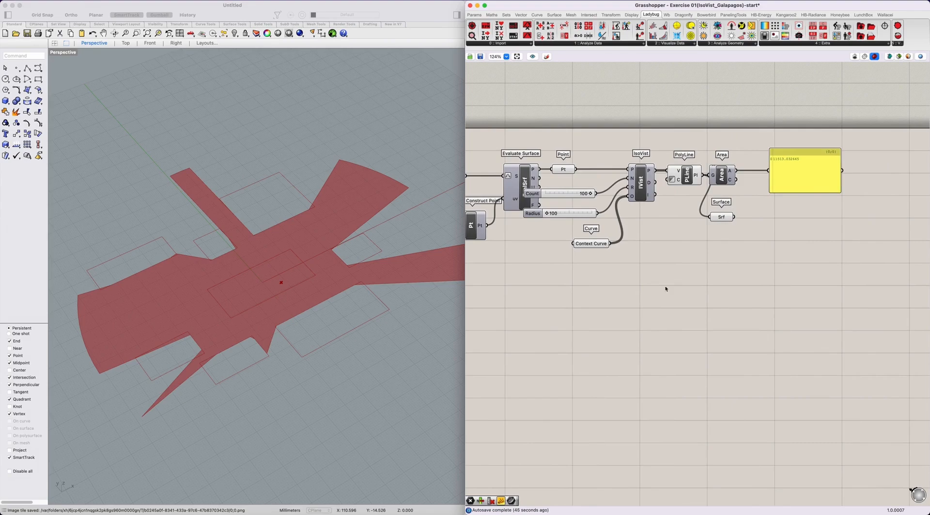
Add a Galapagos solver component to the canvas and place it above the IsoVist and PolyLine components.
right_drag(622, 290, 663, 284)
scroll(706, 284, down, 2)
click(475, 14)
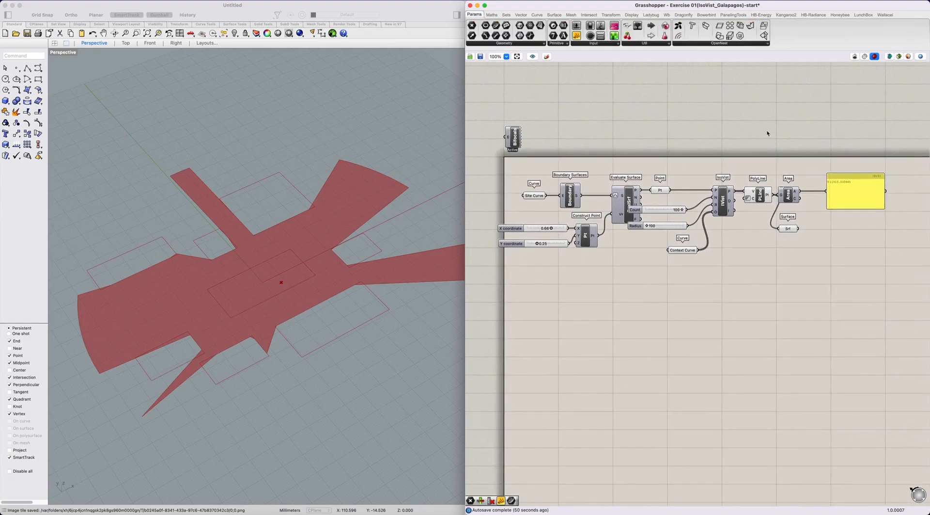
click(642, 46)
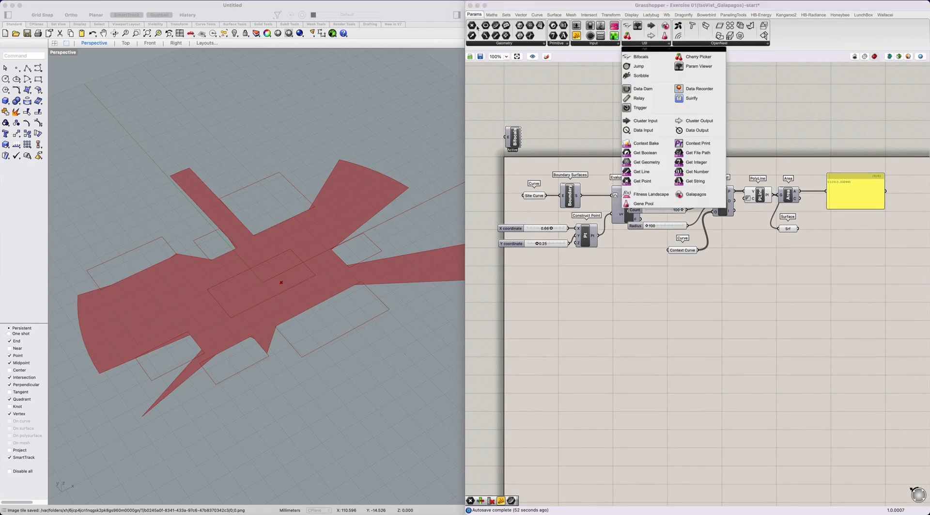
mouse_move(482, 20)
mouse_down()
mouse_move(569, 42)
mouse_move(649, 47)
mouse_up()
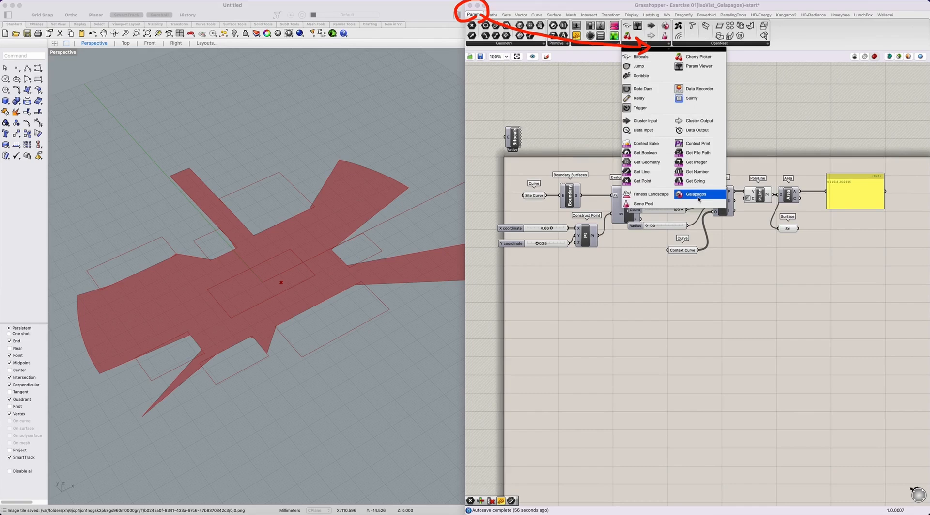
drag(699, 199, 662, 294)
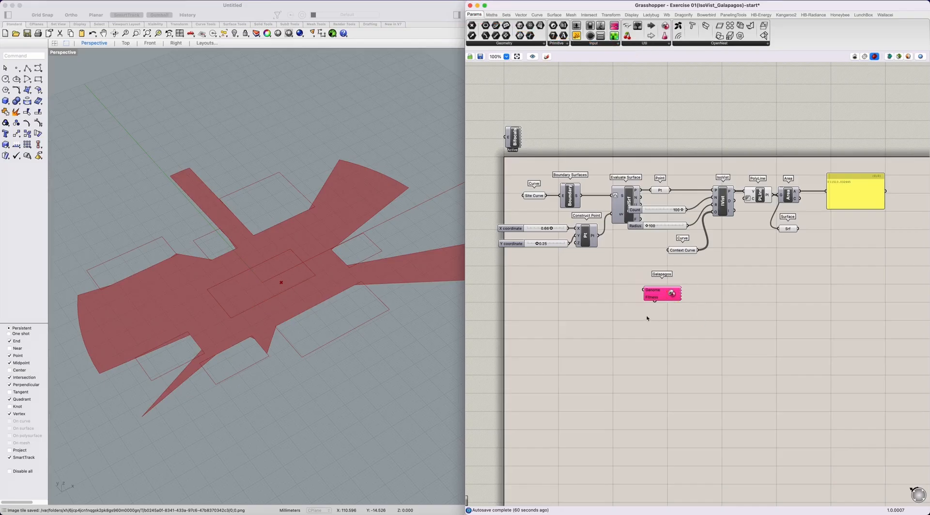
mouse_move(672, 301)
mouse_down()
mouse_move(700, 208)
mouse_move(758, 138)
mouse_move(725, 127)
mouse_move(749, 153)
mouse_move(739, 154)
mouse_move(739, 172)
mouse_up()
click(775, 147)
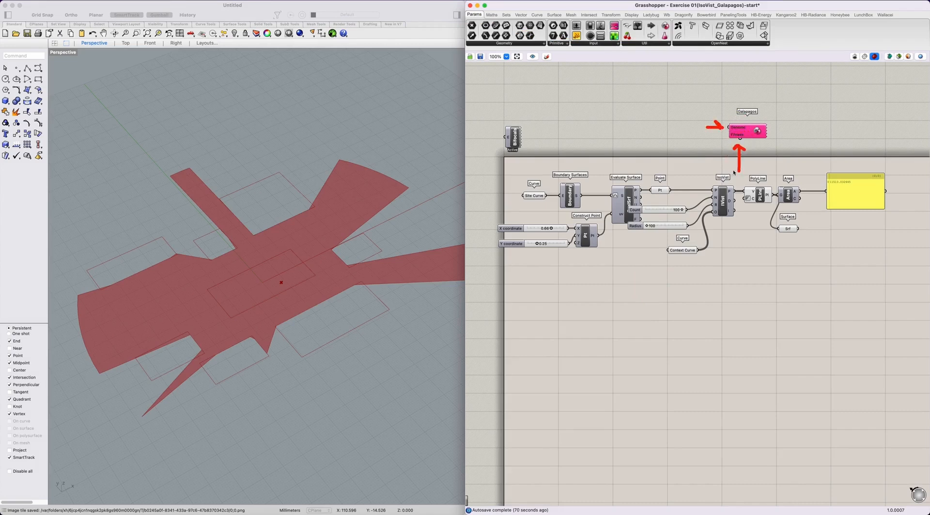
mouse_move(730, 131)
mouse_down()
mouse_move(724, 127)
mouse_move(749, 116)
mouse_move(727, 134)
mouse_move(431, 127)
mouse_move(309, 180)
mouse_move(346, 199)
mouse_up()
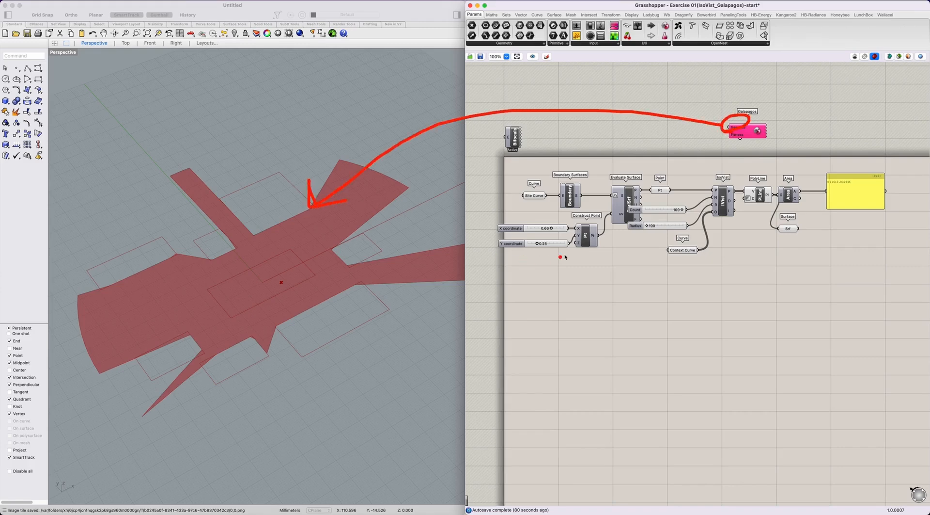
mouse_move(579, 252)
mouse_down()
mouse_move(508, 213)
mouse_move(566, 212)
mouse_move(557, 275)
mouse_up()
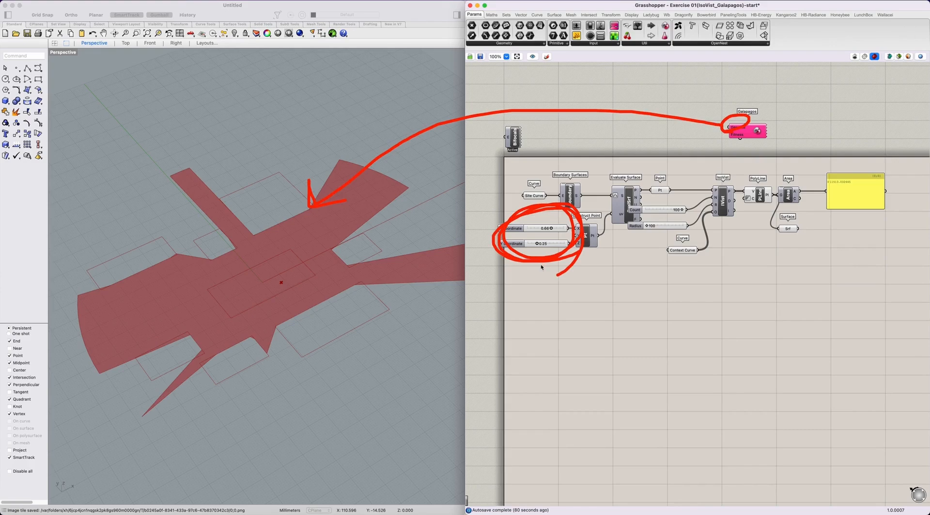
key(Escape)
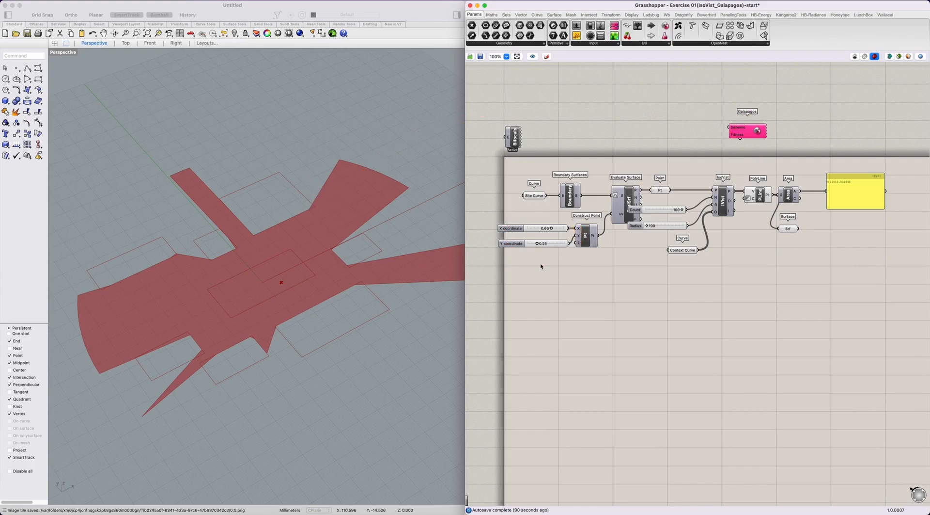
mouse_move(557, 257)
mouse_down()
mouse_move(563, 253)
mouse_move(509, 207)
mouse_move(557, 254)
mouse_up()
drag(626, 207, 620, 222)
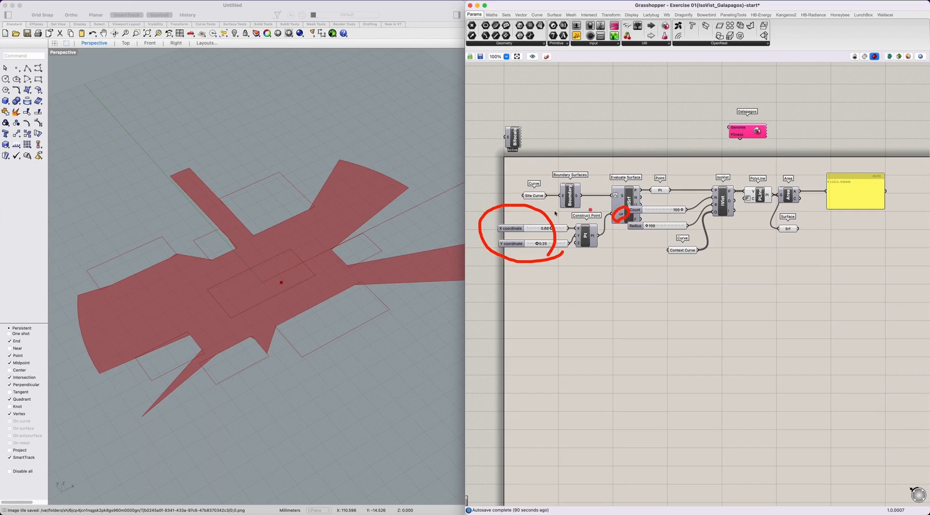
mouse_move(342, 170)
mouse_down()
mouse_move(240, 236)
mouse_move(114, 295)
mouse_move(242, 334)
mouse_move(371, 253)
mouse_up()
drag(537, 224, 544, 261)
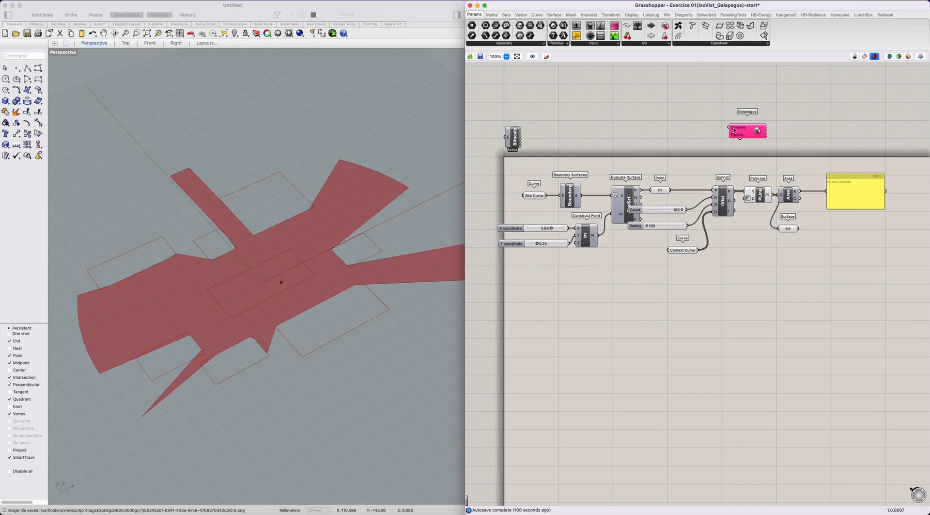
Link the Galapagos Genome input to the X and Y coordinate sliders and move Galapagos below the Construct Point component.
mouse_move(729, 128)
mouse_down()
mouse_move(623, 133)
mouse_move(537, 212)
mouse_move(535, 228)
mouse_up()
mouse_move(728, 129)
mouse_down()
mouse_move(572, 199)
mouse_move(535, 244)
mouse_up()
drag(748, 128, 602, 238)
mouse_move(589, 312)
mouse_down()
mouse_move(603, 295)
mouse_move(632, 296)
mouse_move(621, 276)
mouse_move(636, 290)
mouse_up()
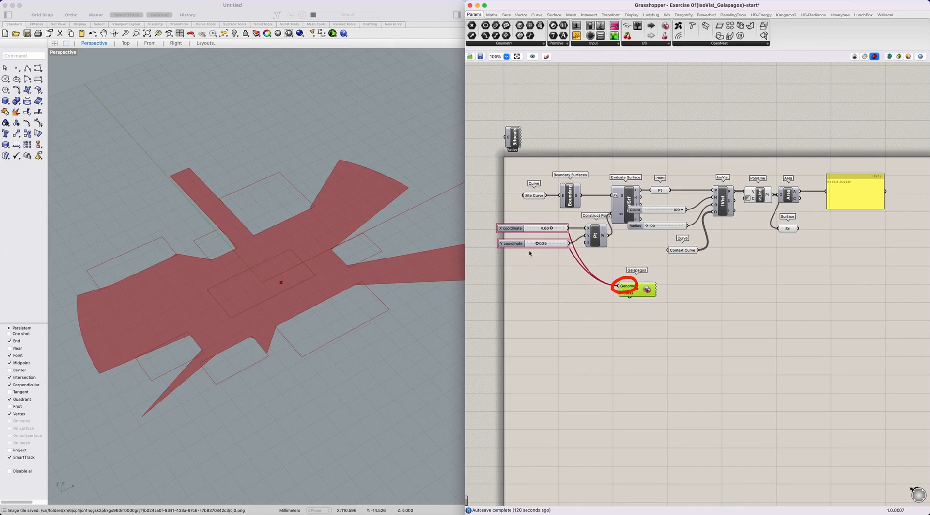
click(557, 277)
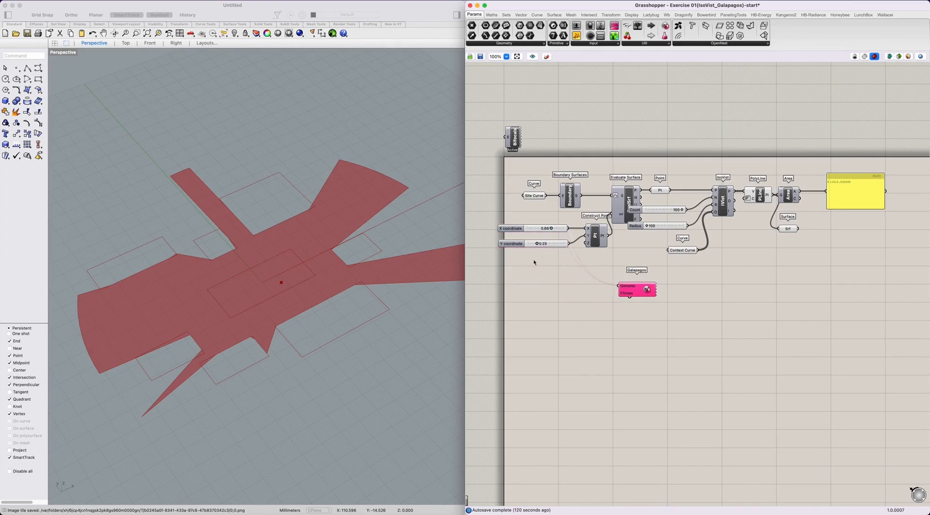
drag(537, 250, 567, 263)
Try a Gene Pool below the coordinate sliders as the Genome source for Galapagos, and delete it again.
double_click(546, 321)
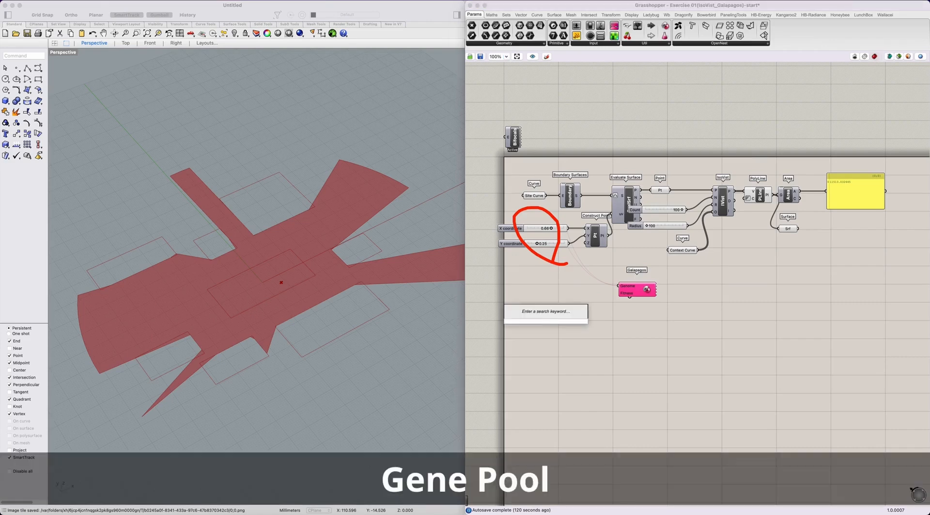
text(gene)
key(Return)
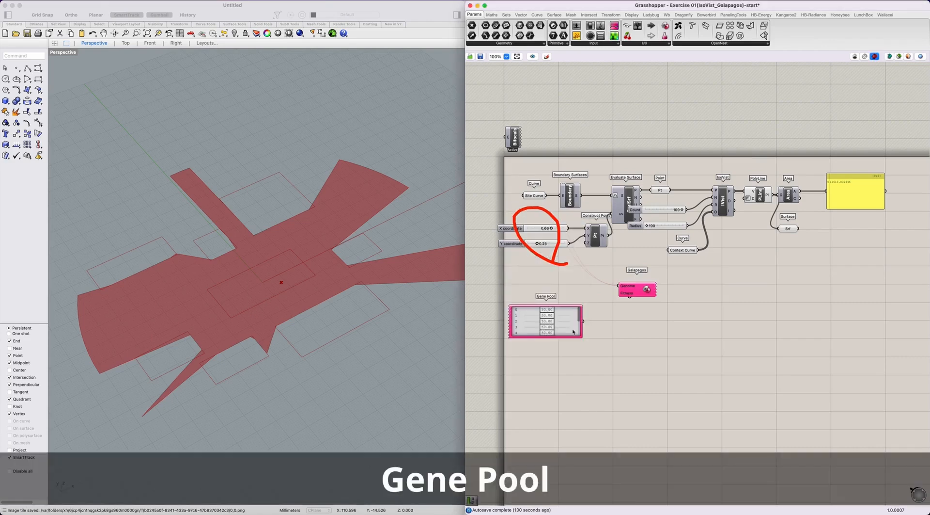
drag(620, 286, 550, 317)
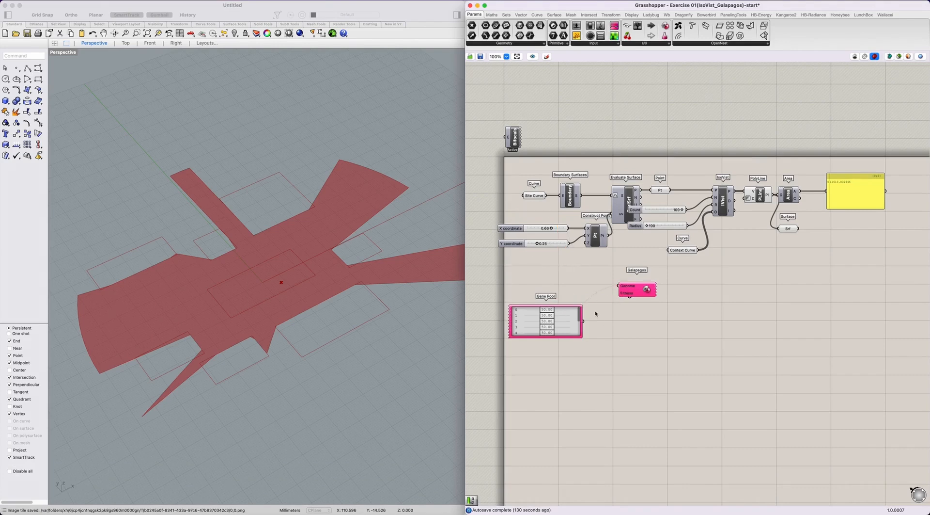
click(563, 335)
key(Delete)
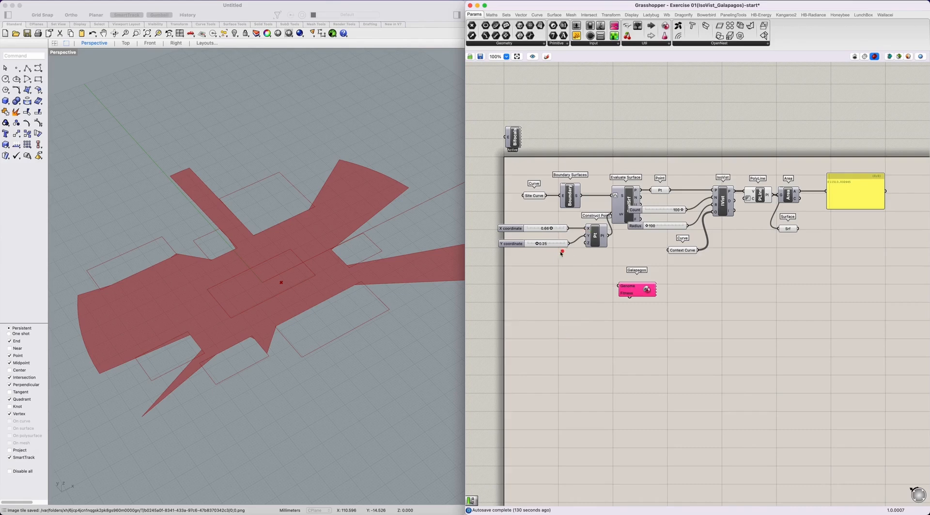
mouse_move(561, 253)
mouse_down()
mouse_move(514, 228)
mouse_move(529, 259)
mouse_move(562, 242)
mouse_move(547, 246)
mouse_up()
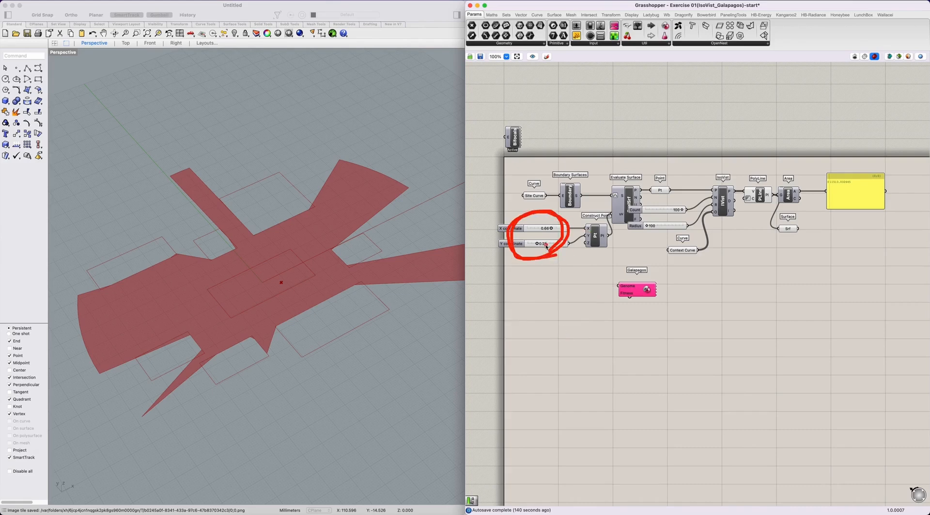
mouse_move(611, 250)
mouse_down()
mouse_move(584, 255)
mouse_move(594, 211)
mouse_move(613, 255)
mouse_up()
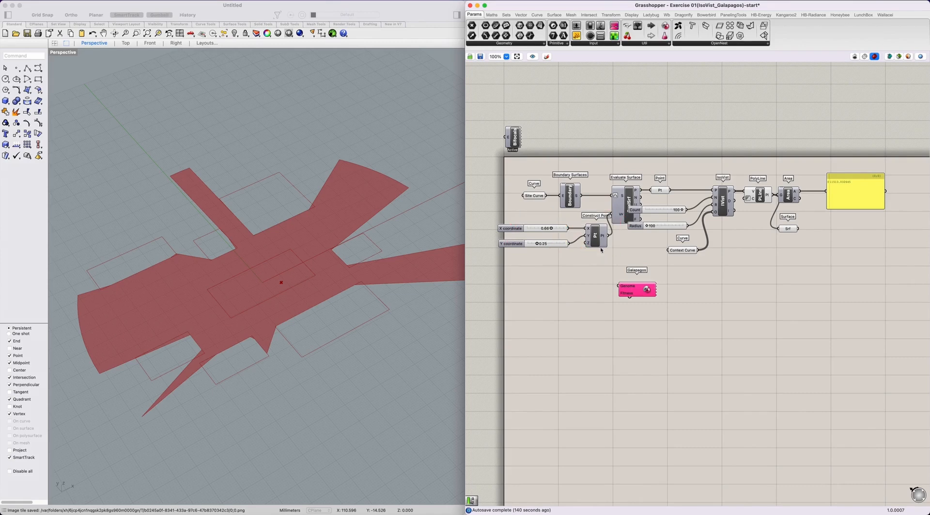
Move Galapagos closer to the coordinate sliders and connect its Genome input to both the X and Y coordinate sliders.
mouse_move(636, 290)
mouse_down()
mouse_move(607, 296)
mouse_move(574, 281)
mouse_move(550, 244)
mouse_up()
click(557, 282)
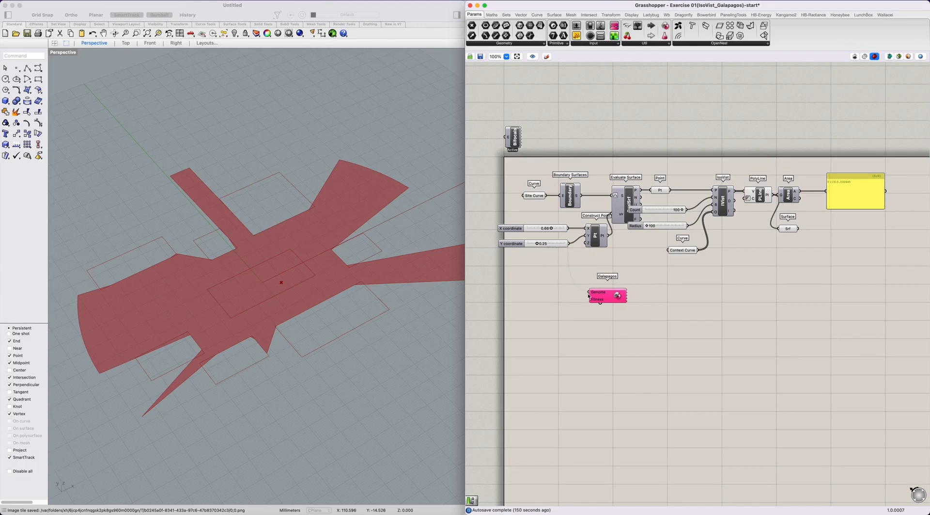
shift+drag(589, 292, 537, 230)
right_drag(547, 320, 583, 276)
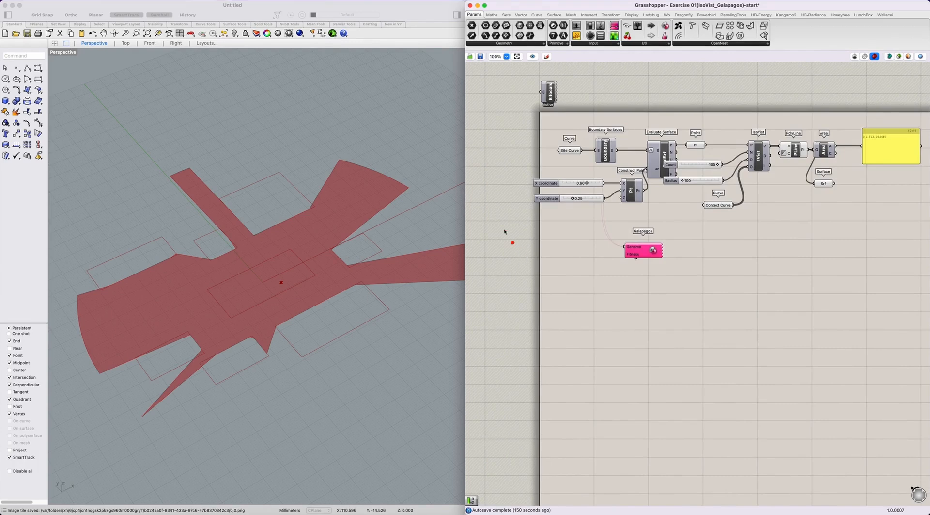
drag(503, 226, 534, 228)
drag(504, 272, 547, 274)
drag(516, 305, 552, 311)
drag(535, 335, 551, 351)
drag(561, 359, 559, 408)
drag(551, 430, 552, 441)
Select the X and Y coordinate sliders together and assign them to the Galapagos Genome with the Selected Sliders option.
right_drag(591, 272, 580, 300)
drag(628, 280, 646, 273)
click(596, 263)
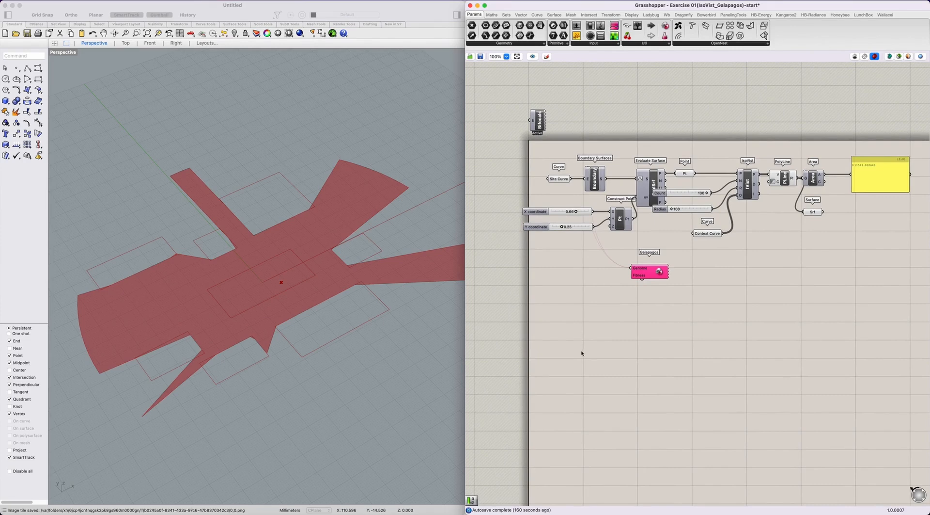
drag(580, 458, 541, 202)
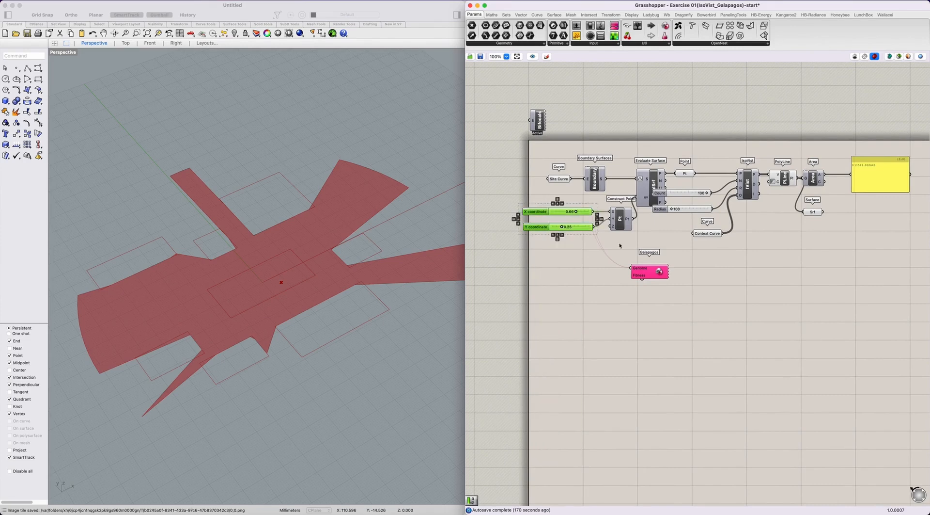
right_click(640, 270)
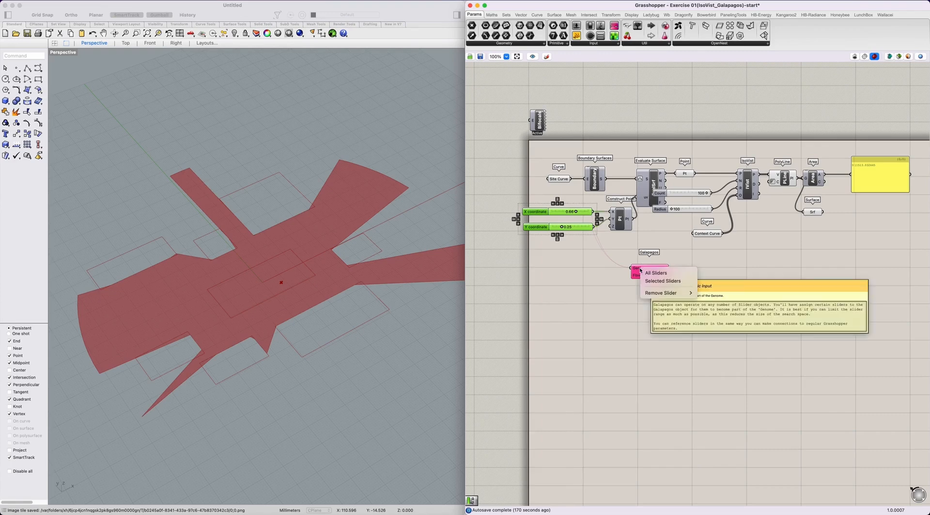
click(682, 281)
mouse_move(559, 250)
mouse_down()
mouse_move(570, 185)
mouse_move(554, 275)
mouse_up()
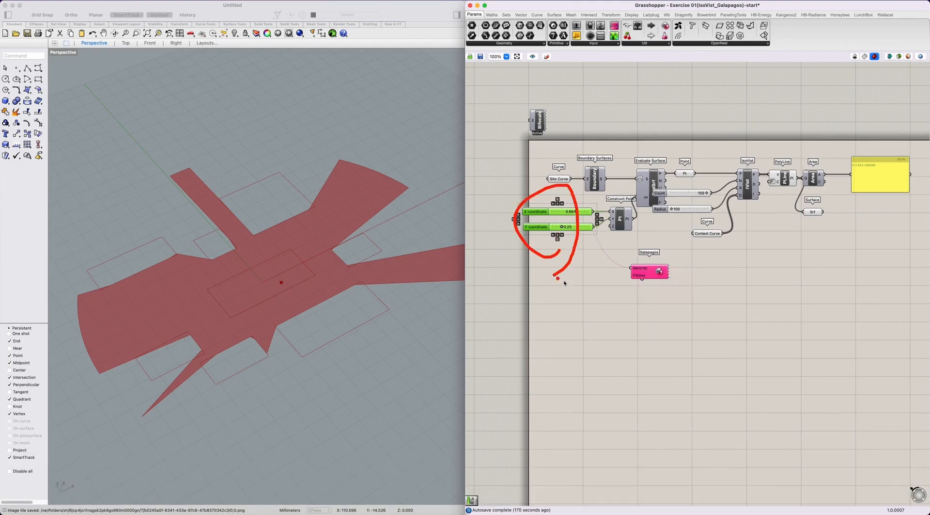
Examine the Galapagos Genome input's slider assignment options and its links to the X and Y coordinate sliders.
drag(588, 206, 640, 268)
drag(571, 220, 636, 272)
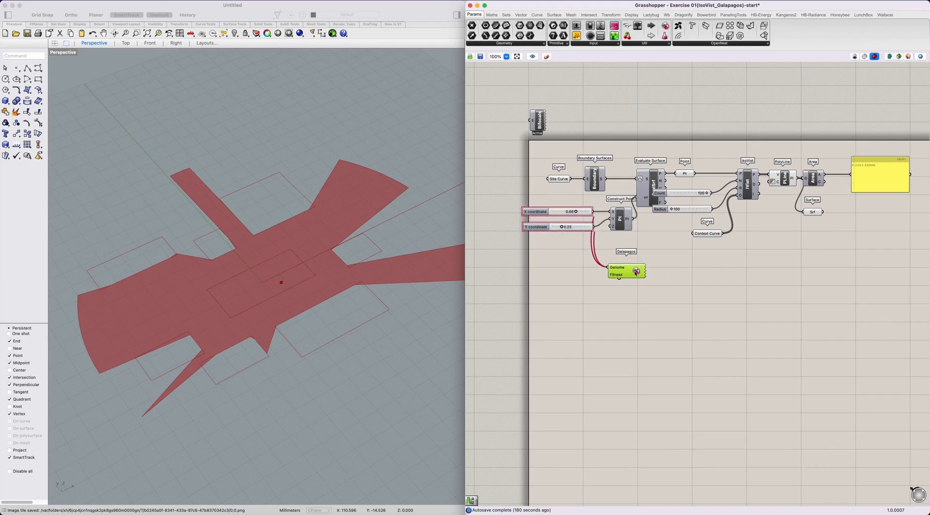
right_click(619, 269)
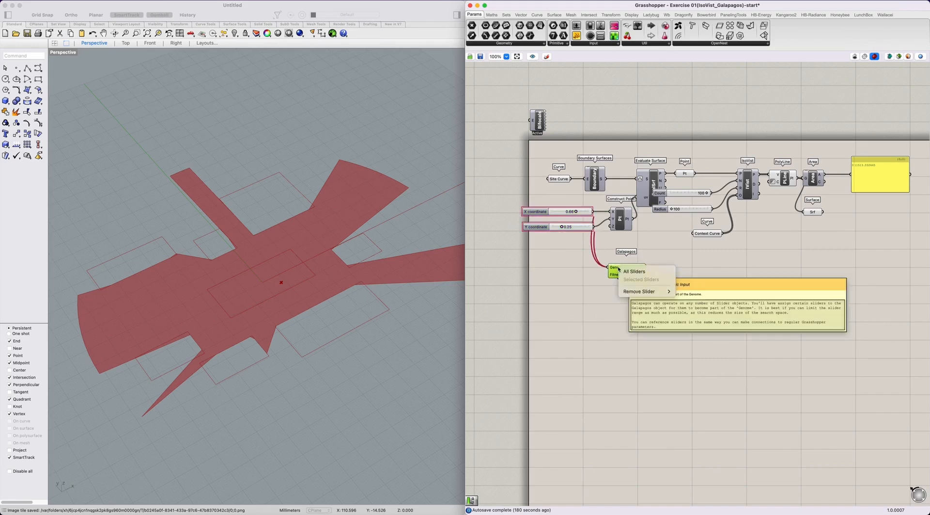
click(653, 272)
mouse_move(699, 220)
mouse_down()
mouse_move(654, 192)
mouse_move(693, 189)
mouse_move(698, 218)
mouse_move(676, 178)
mouse_move(679, 224)
mouse_move(696, 196)
mouse_up()
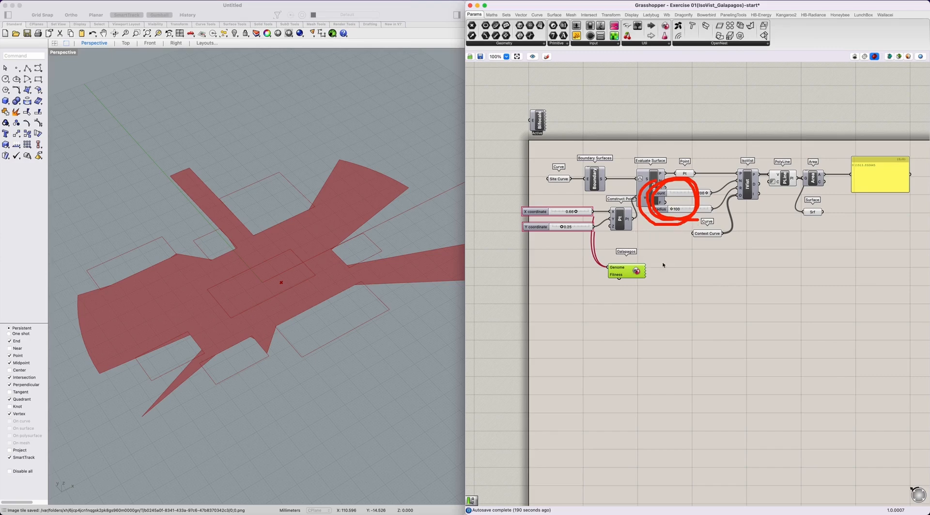
right_click(618, 267)
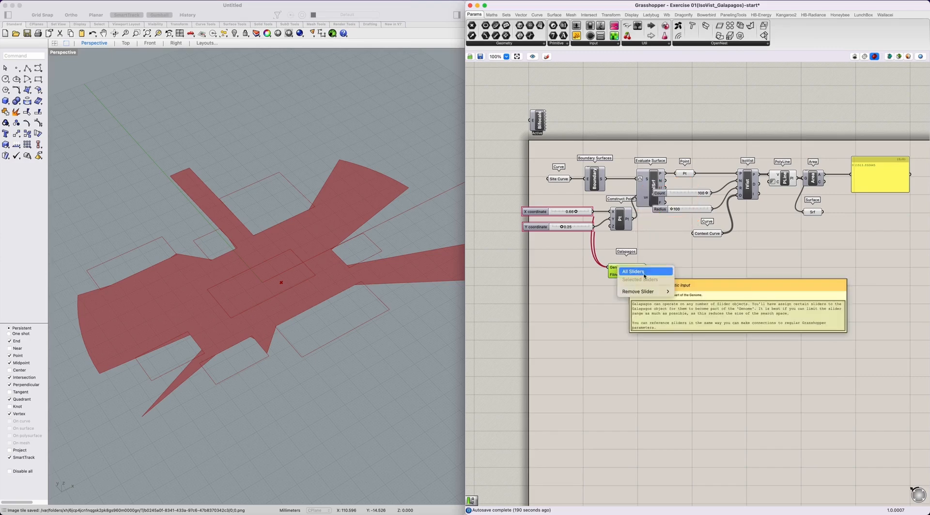
click(645, 271)
mouse_move(608, 269)
mouse_down()
mouse_move(659, 211)
mouse_move(656, 229)
mouse_move(689, 193)
mouse_move(678, 207)
mouse_up()
mouse_move(647, 205)
mouse_down()
mouse_move(658, 210)
mouse_move(646, 241)
mouse_up()
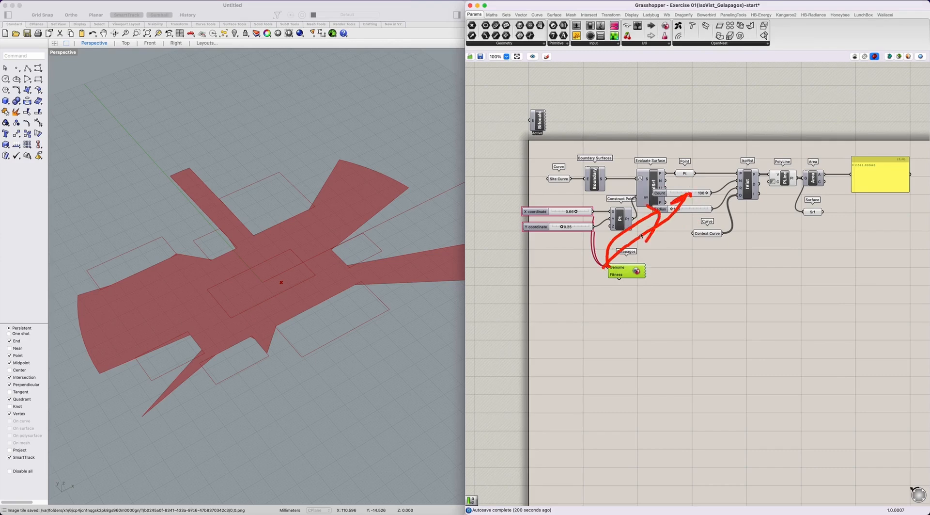
mouse_move(566, 235)
mouse_down()
mouse_move(521, 228)
mouse_move(550, 275)
mouse_up()
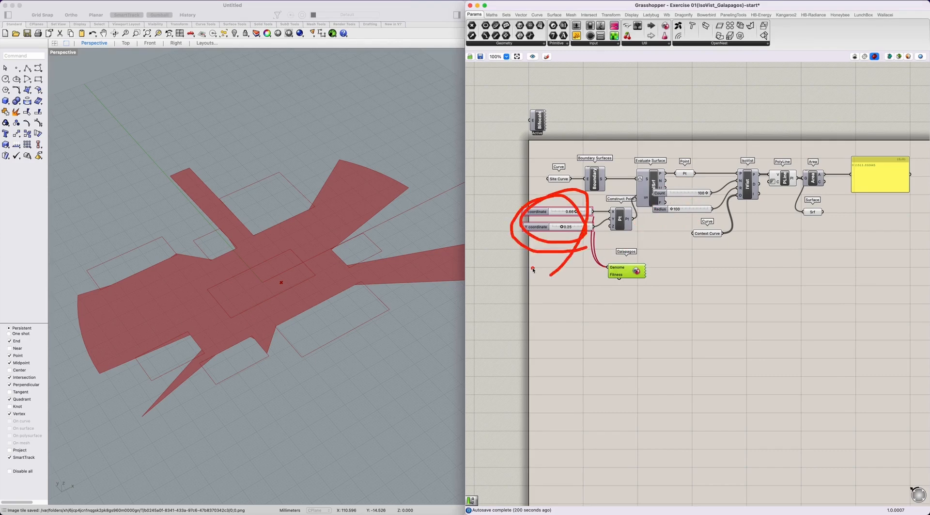
right_click(614, 267)
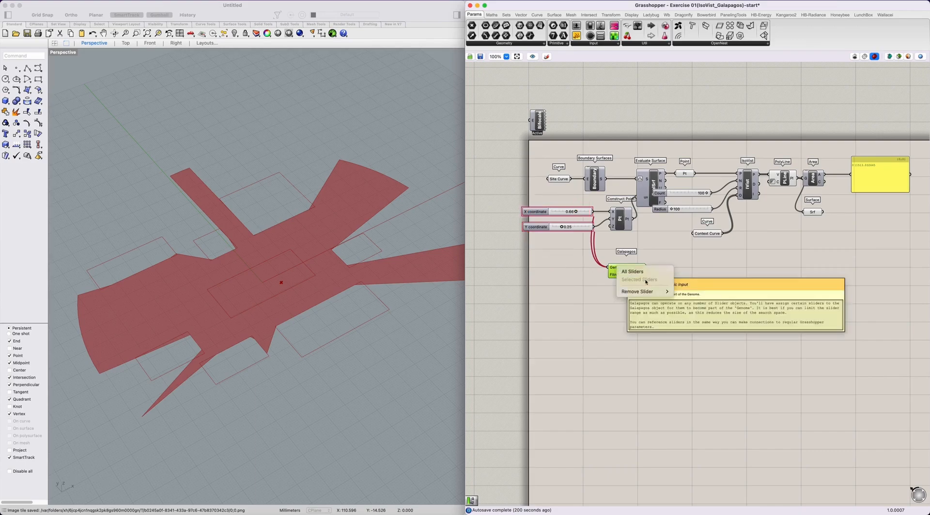
click(600, 306)
Move Galapagos above the Area component and connect its Fitness input to the Area component's area output.
drag(566, 332, 762, 175)
right_drag(770, 207, 686, 230)
mouse_move(663, 202)
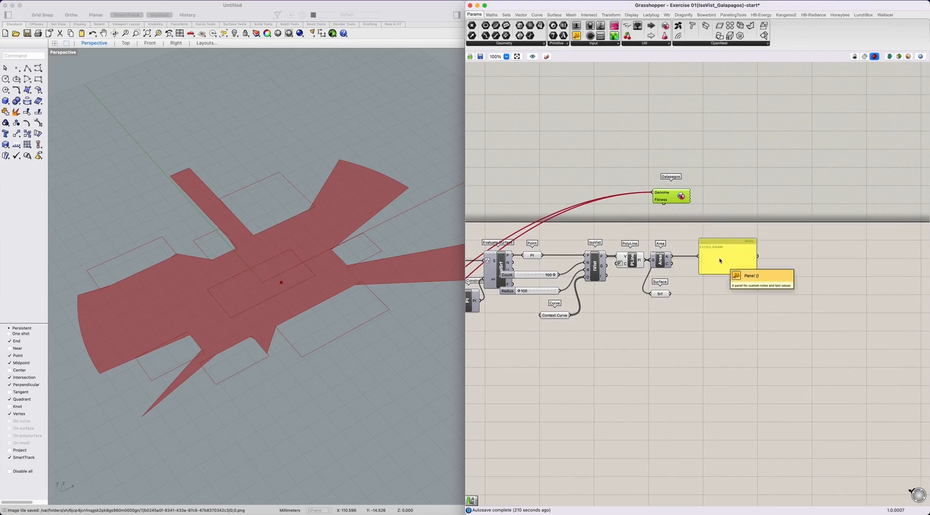
scroll(695, 265, up, 2)
scroll(698, 265, up, 1)
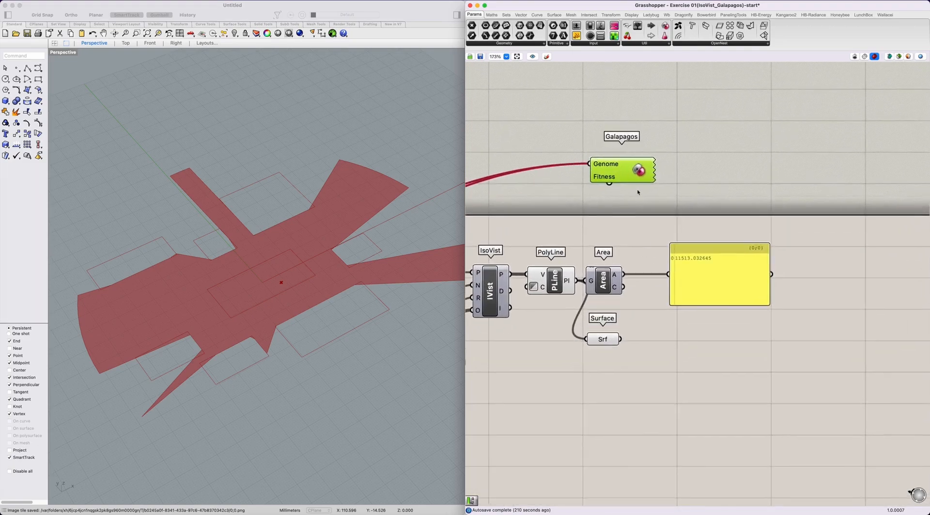
drag(609, 183, 621, 276)
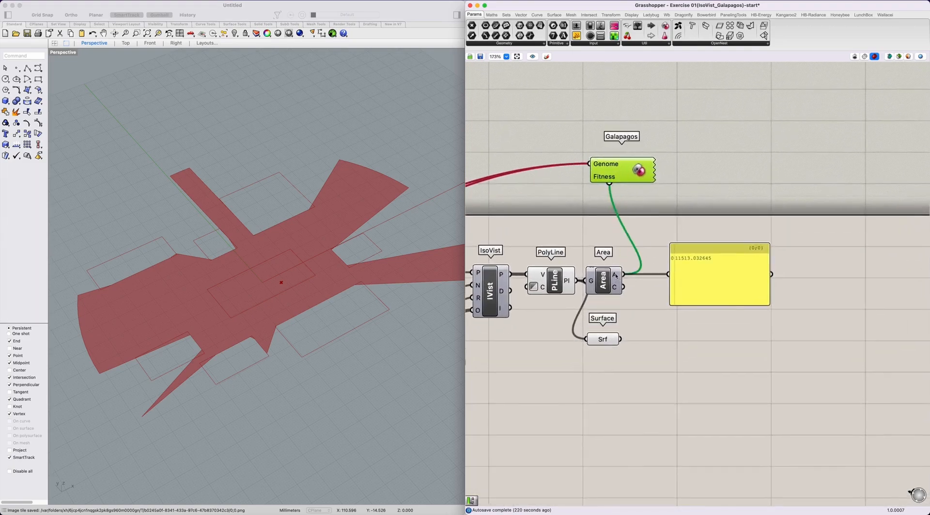
Shift the area panel aside, add a Number parameter fed by the Area output, and connect the Galapagos Fitness input to it.
click(636, 342)
drag(698, 274, 728, 312)
double_click(669, 242)
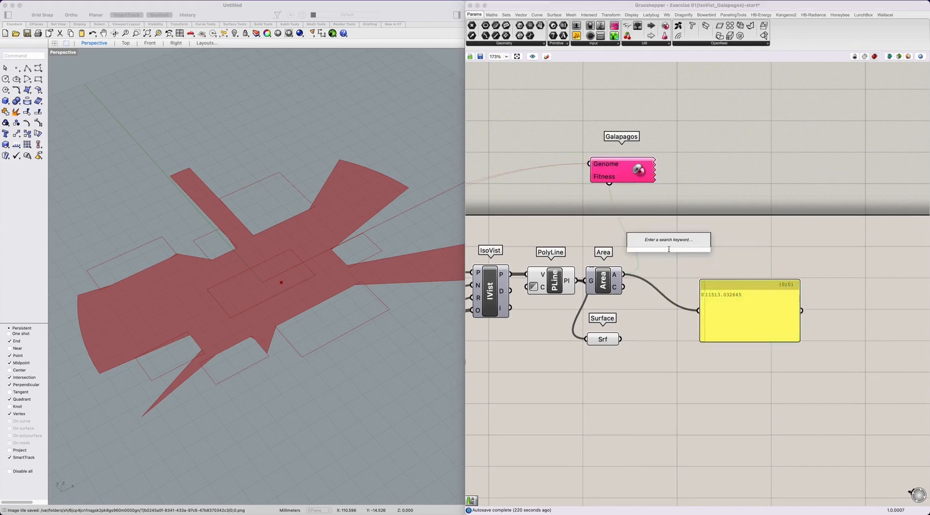
text(number)
key(Return)
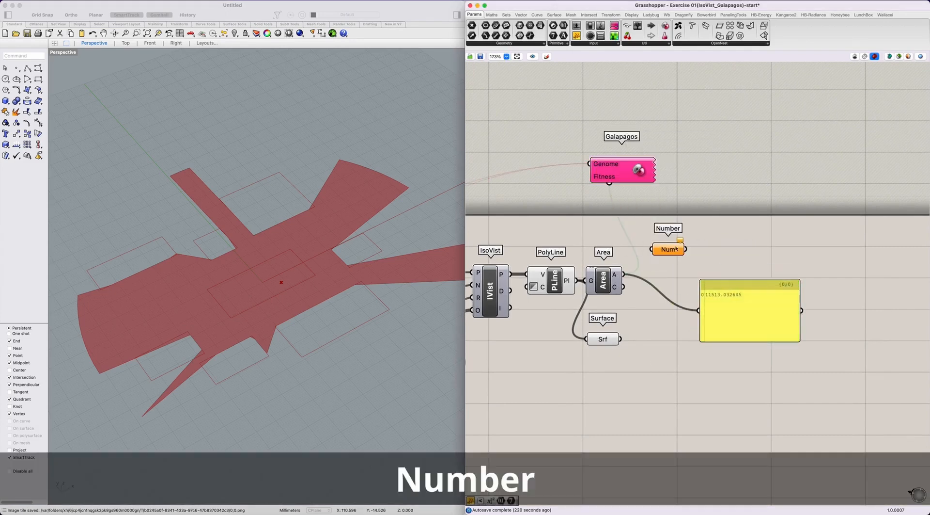
drag(625, 275, 651, 249)
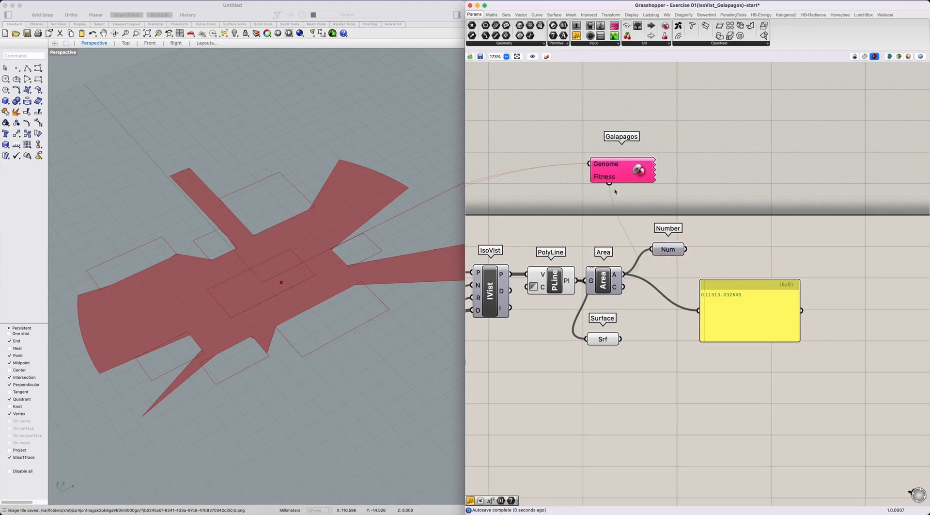
drag(610, 183, 670, 250)
Place the Number parameter beside the Area component and move Galapagos above the IsoVist and PolyLine components.
scroll(659, 369, down, 4)
right_drag(660, 370, 754, 332)
click(751, 198)
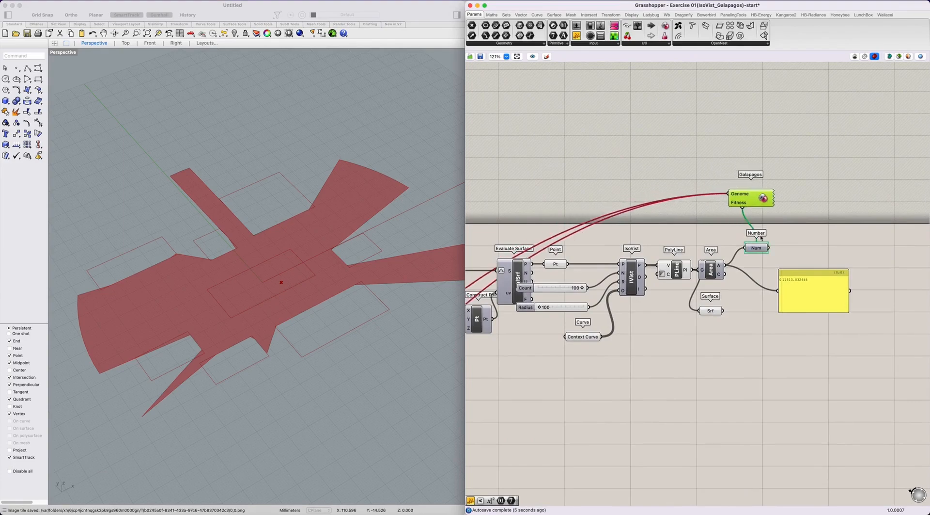
drag(757, 248, 751, 265)
right_drag(677, 328, 748, 307)
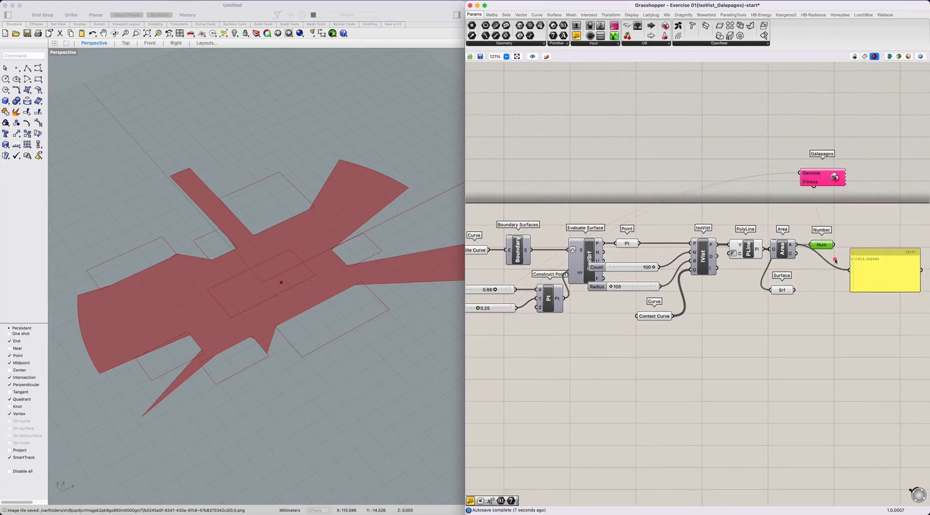
mouse_move(835, 261)
mouse_down()
mouse_move(833, 219)
mouse_move(841, 234)
mouse_up()
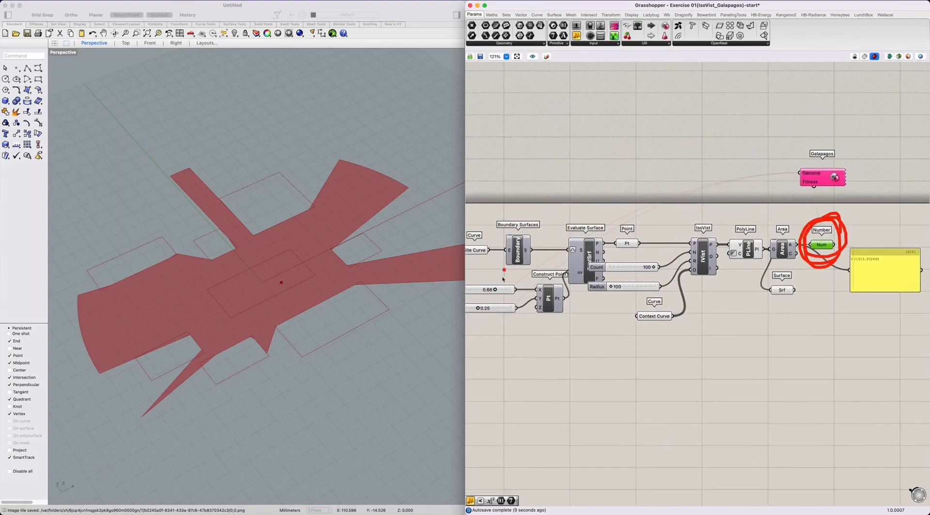
mouse_move(504, 329)
mouse_down()
mouse_move(485, 329)
mouse_move(504, 281)
mouse_move(523, 280)
mouse_up()
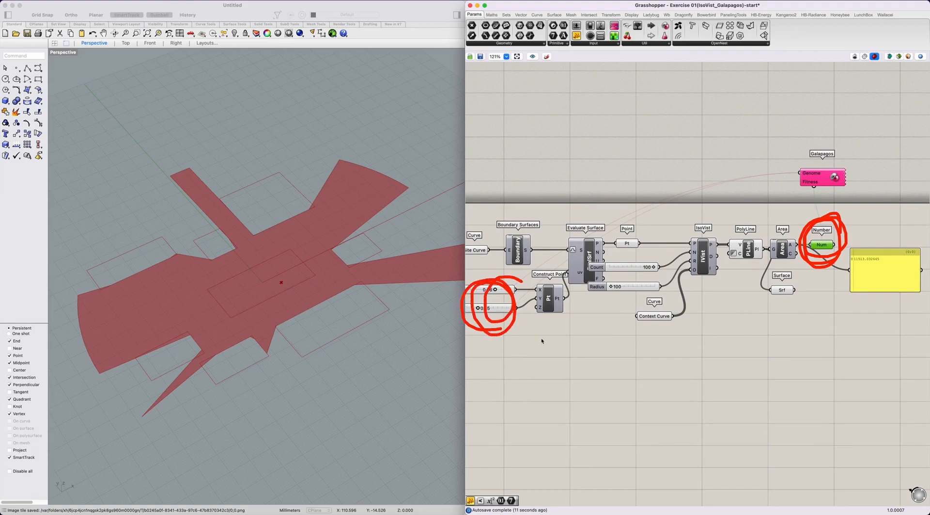
key(Escape)
drag(836, 177, 738, 176)
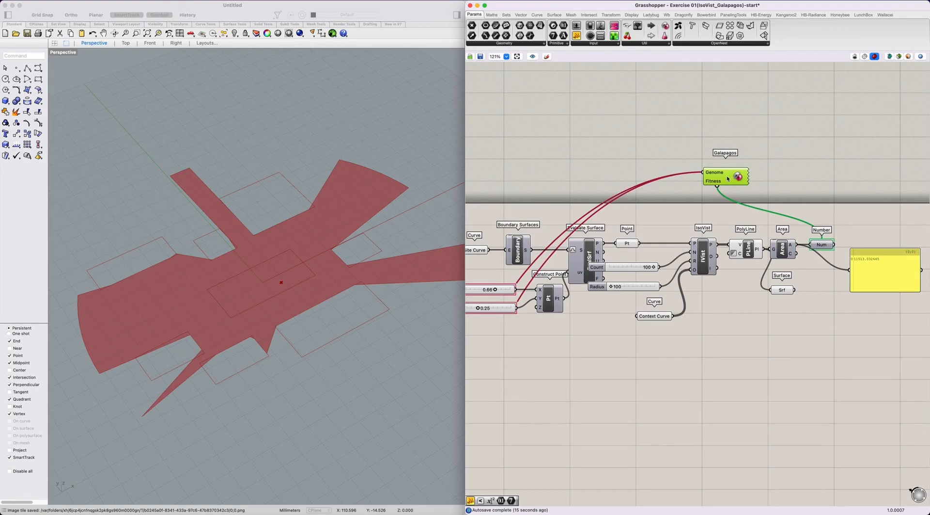
Open the Galapagos Editor and review its fitness, threshold, runtime limit, evolutionary solver and annealing solver options.
double_click(728, 178)
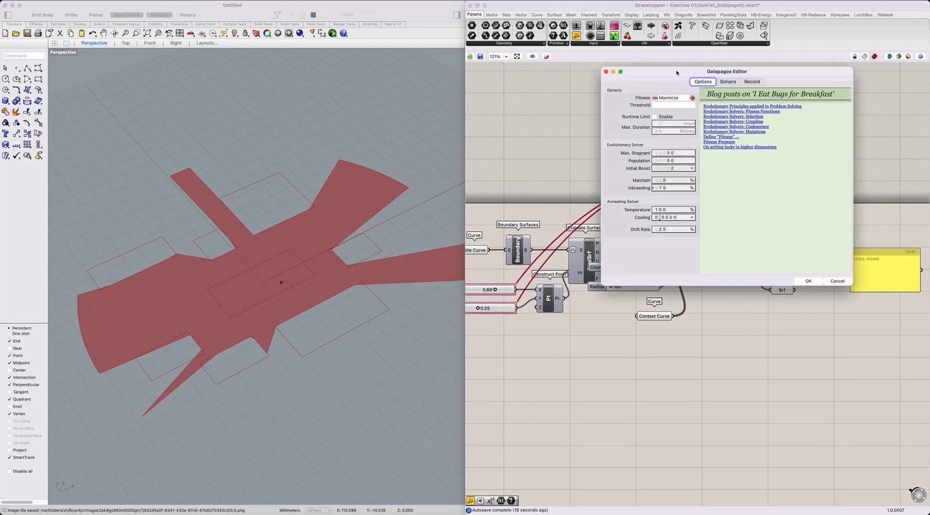
drag(677, 73, 473, 150)
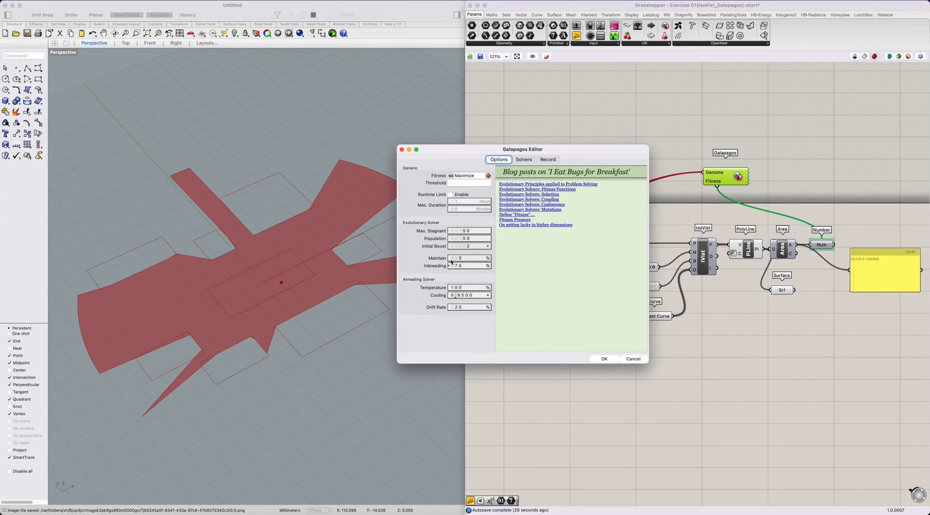
mouse_move(452, 262)
mouse_move(447, 184)
mouse_down()
mouse_move(435, 169)
mouse_move(444, 183)
mouse_up()
mouse_move(833, 255)
mouse_down()
mouse_move(807, 235)
mouse_move(822, 261)
mouse_up()
drag(454, 185, 478, 183)
drag(454, 187, 470, 193)
mouse_move(416, 211)
mouse_down()
mouse_move(408, 301)
mouse_move(415, 218)
mouse_up()
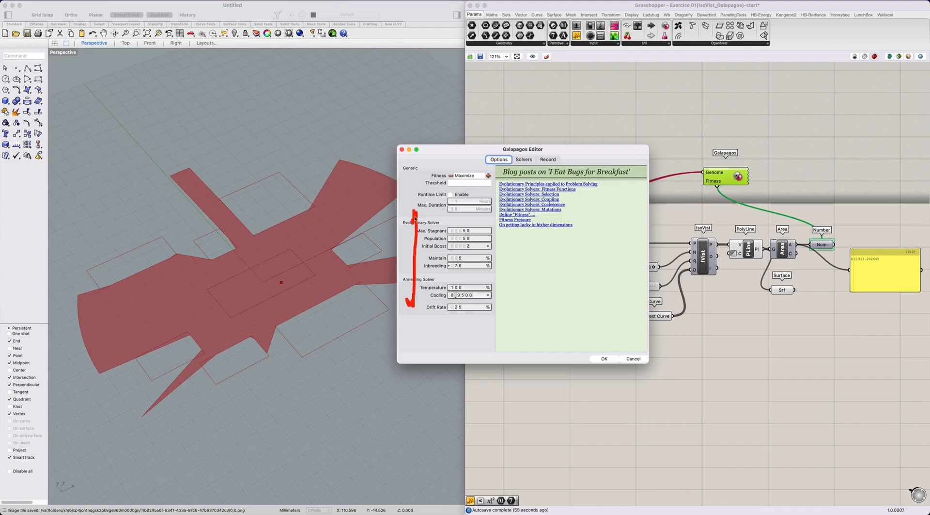
mouse_move(574, 239)
mouse_down()
mouse_move(515, 239)
mouse_move(580, 225)
mouse_move(556, 239)
mouse_up()
drag(404, 211, 460, 212)
drag(435, 253, 464, 254)
drag(458, 266, 453, 273)
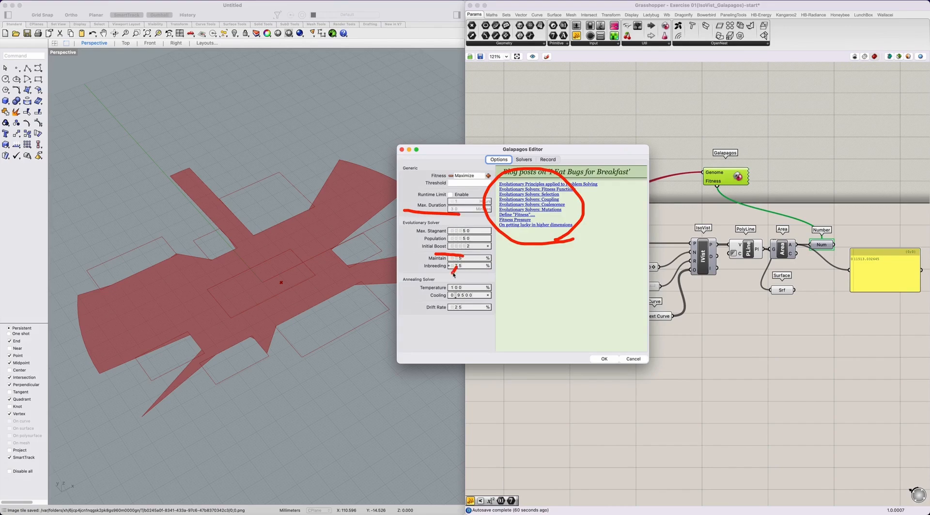
drag(444, 308, 469, 313)
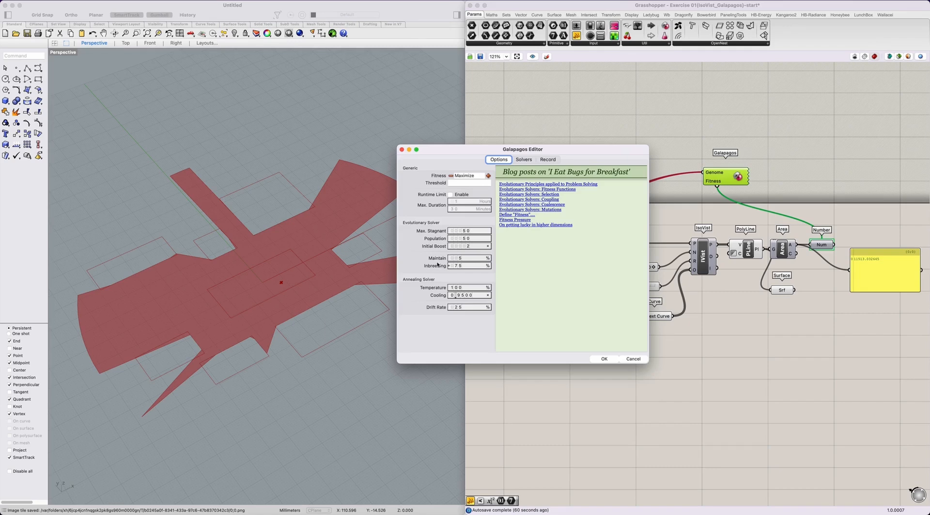
mouse_move(518, 264)
mouse_down()
mouse_move(537, 231)
mouse_move(545, 239)
mouse_up()
drag(430, 206, 453, 205)
drag(439, 218, 461, 220)
mouse_move(437, 237)
mouse_down()
mouse_move(458, 238)
mouse_move(451, 252)
mouse_up()
drag(442, 270, 445, 274)
drag(441, 293, 449, 298)
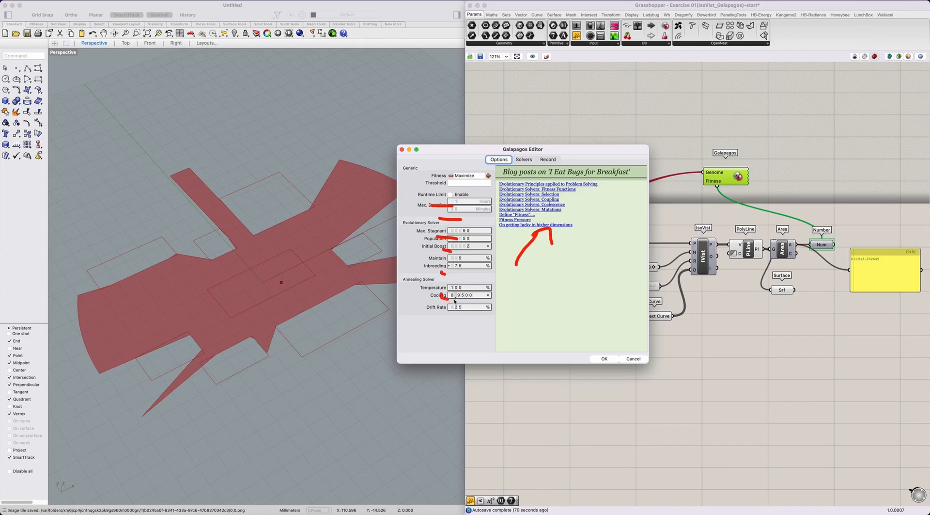
key(Escape)
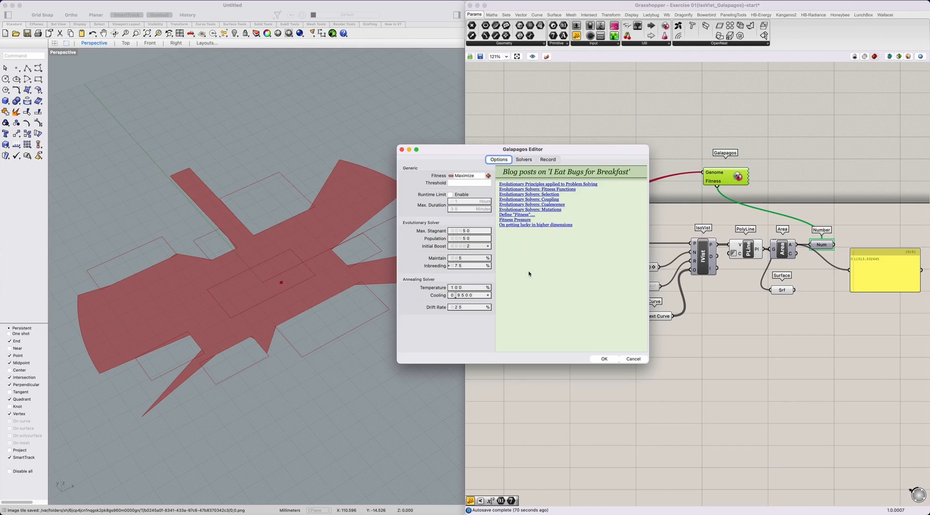
mouse_move(474, 183)
mouse_down()
mouse_move(448, 192)
mouse_move(465, 158)
mouse_move(486, 192)
mouse_up()
key(Escape)
Start the evolutionary solver in the Galapagos Editor and move the editor clear of the coordinate sliders.
click(528, 161)
drag(523, 151, 531, 148)
mouse_move(464, 178)
mouse_down()
mouse_move(426, 176)
mouse_move(471, 165)
mouse_move(450, 184)
mouse_up()
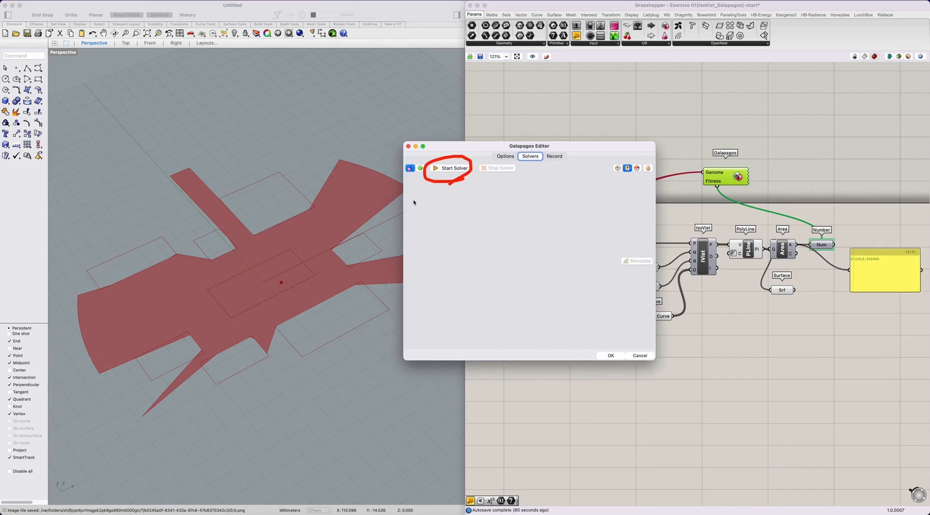
click(453, 170)
mouse_move(469, 147)
mouse_down()
mouse_move(493, 155)
mouse_move(540, 275)
mouse_move(653, 285)
mouse_up()
Examine how the X and Y coordinate sliders and the area panel change while the solver runs.
mouse_move(496, 320)
mouse_down()
mouse_move(484, 281)
mouse_move(506, 296)
mouse_move(505, 317)
mouse_move(489, 324)
mouse_up()
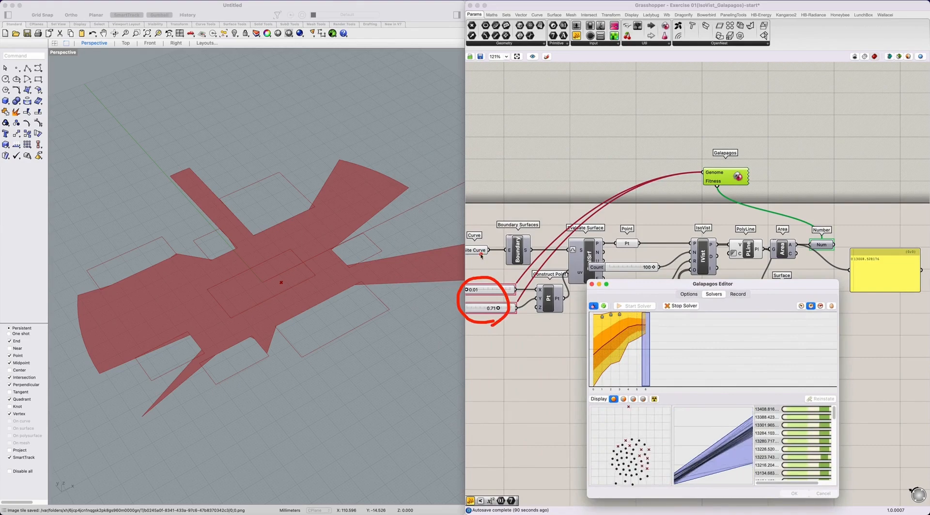
drag(482, 253, 480, 277)
drag(475, 268, 491, 264)
drag(479, 331, 486, 307)
mouse_move(479, 320)
mouse_down()
mouse_move(490, 323)
mouse_move(491, 354)
mouse_up()
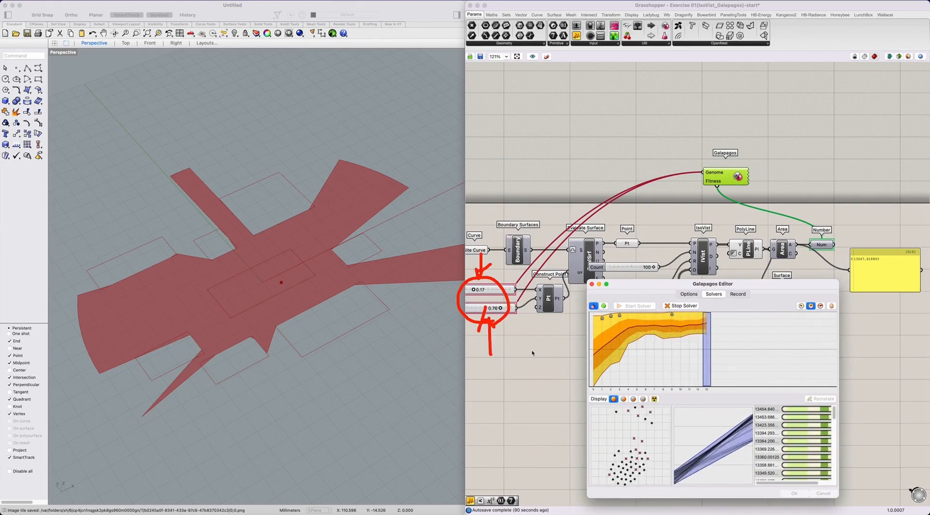
mouse_move(858, 272)
mouse_down()
mouse_move(872, 248)
mouse_move(890, 265)
mouse_move(848, 274)
mouse_move(870, 280)
mouse_move(896, 262)
mouse_move(872, 244)
mouse_up()
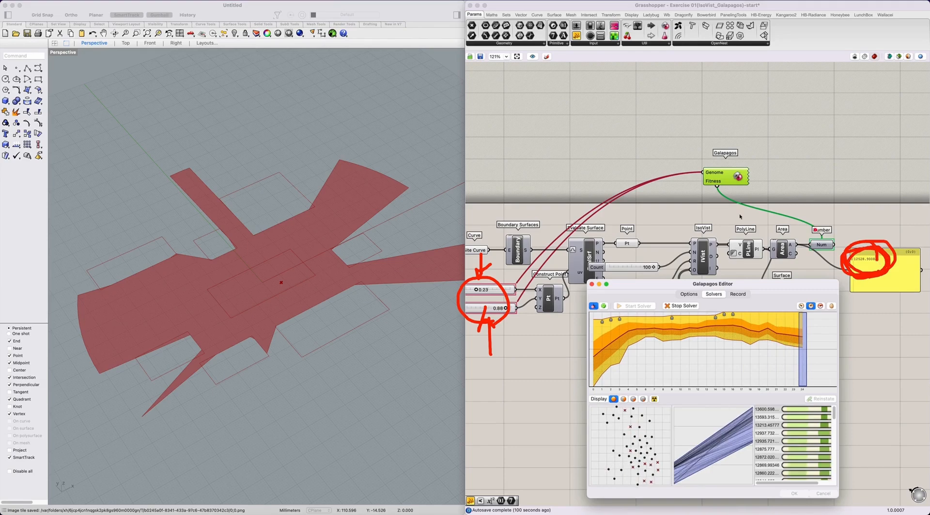
key(Escape)
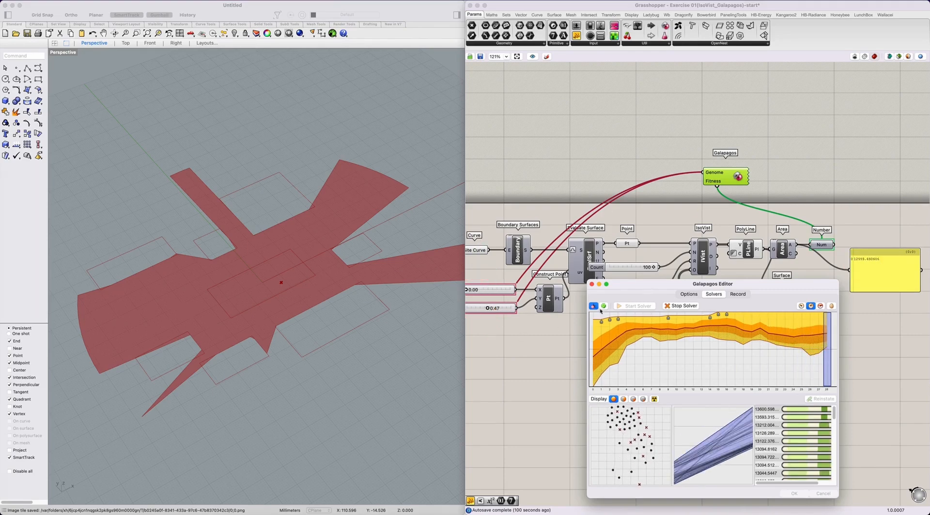
Reposition the Galapagos Editor and examine the fitness graph's progress over the generations alongside the Rhino model.
drag(653, 284, 590, 285)
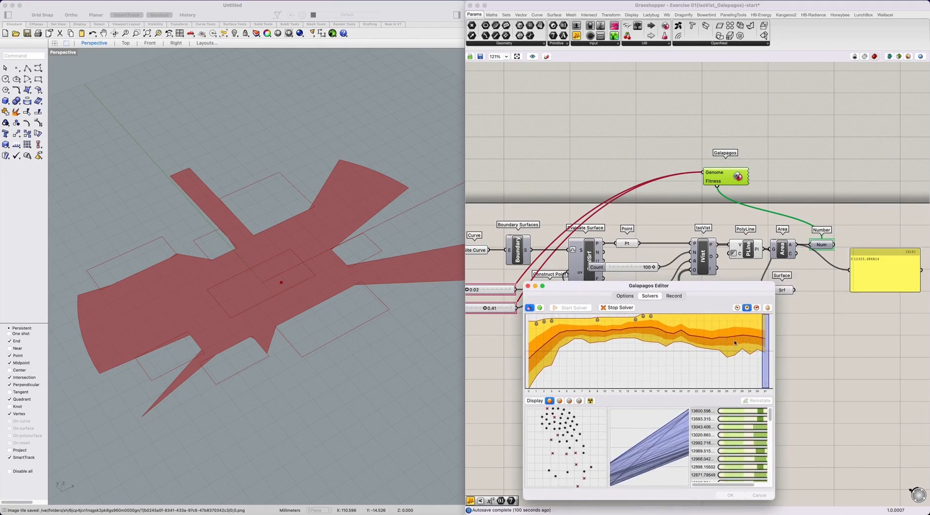
drag(687, 287, 624, 138)
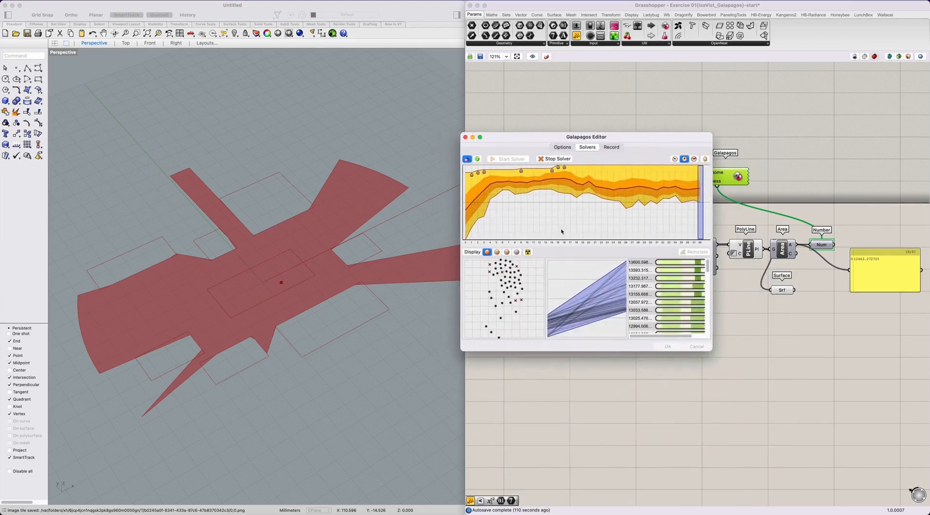
mouse_move(691, 237)
mouse_down()
mouse_move(442, 216)
mouse_move(644, 158)
mouse_move(665, 225)
mouse_up()
drag(631, 141, 683, 136)
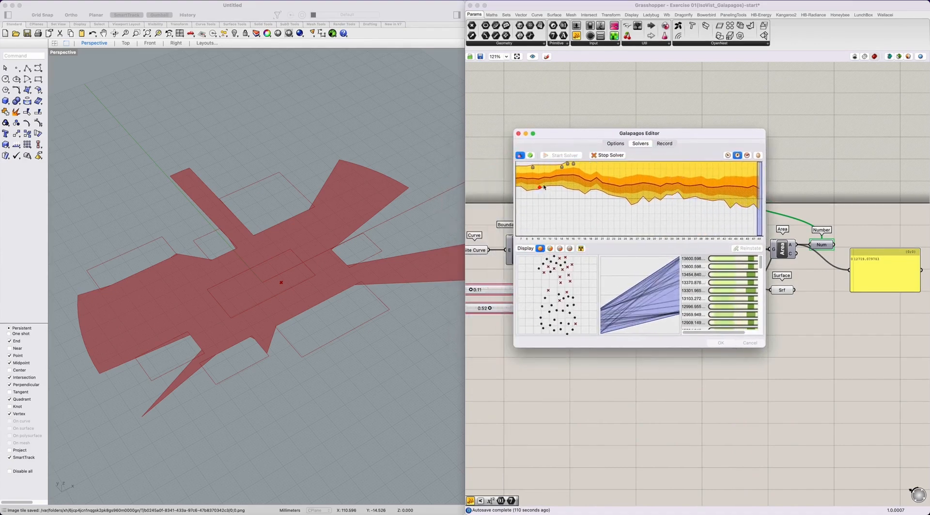
drag(556, 185, 576, 193)
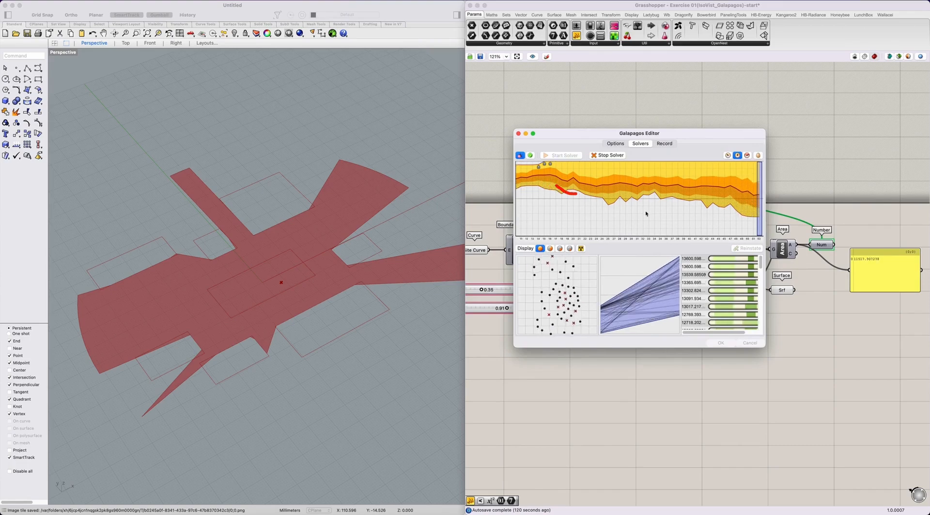
mouse_move(267, 132)
mouse_down()
mouse_move(269, 214)
mouse_move(308, 196)
mouse_up()
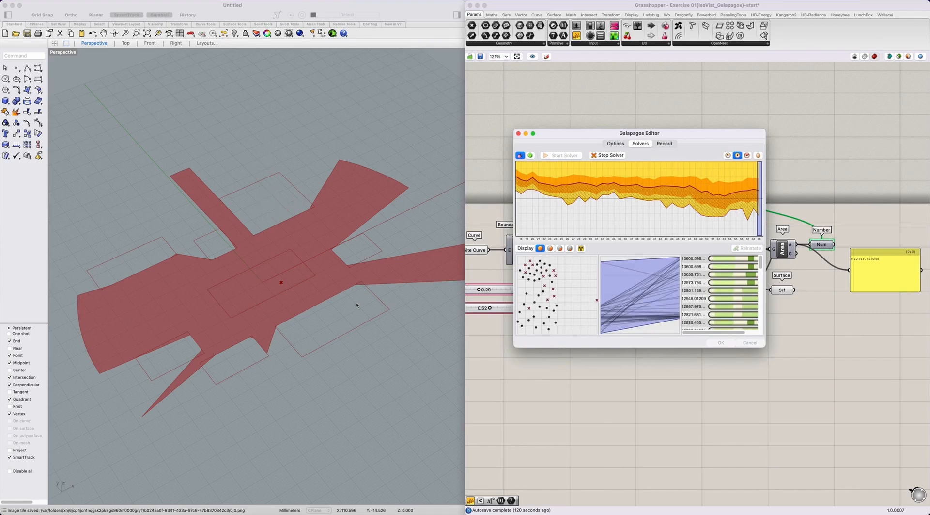
Set the Galapagos viewport display to show every tested solution and restart the evolutionary solver with the editor clear of the definition.
mouse_move(727, 146)
mouse_down()
mouse_move(759, 165)
mouse_move(734, 177)
mouse_up()
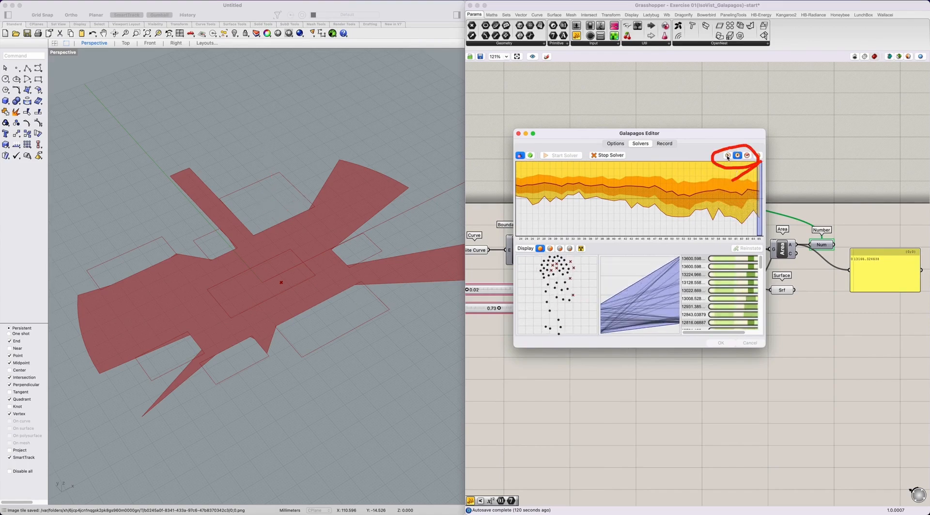
click(728, 155)
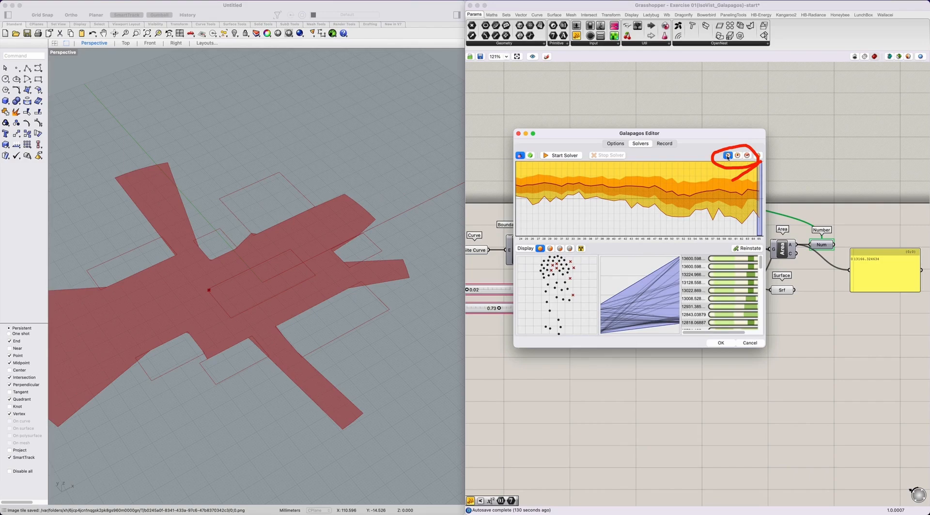
drag(712, 136, 718, 242)
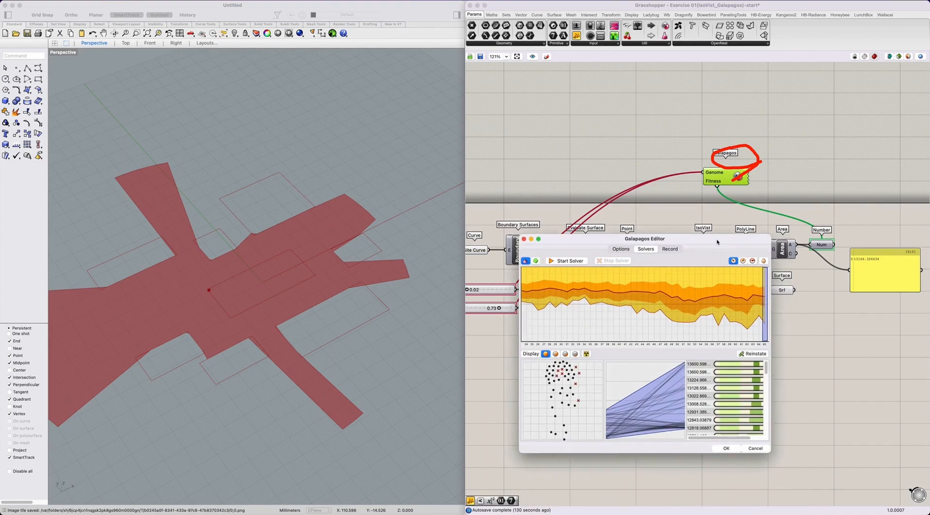
click(568, 261)
drag(686, 240, 751, 284)
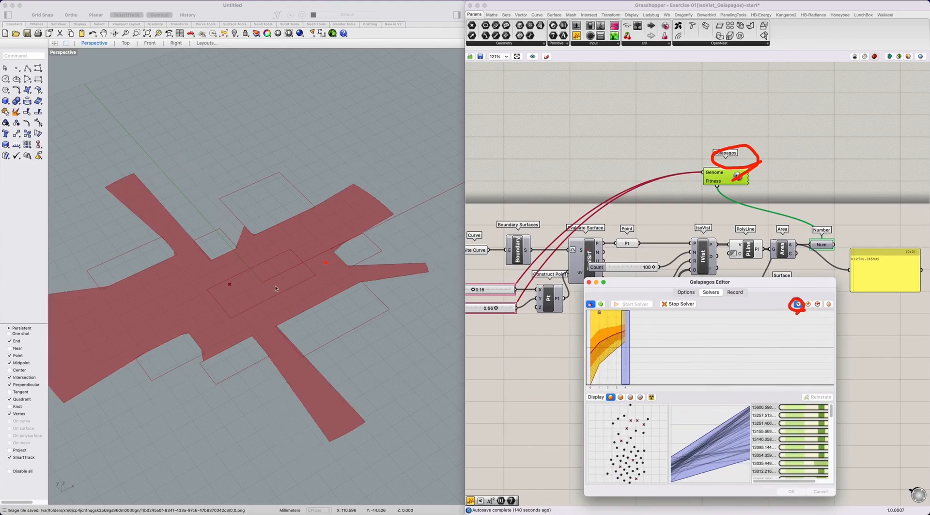
mouse_move(306, 368)
mouse_down()
mouse_move(121, 321)
mouse_move(214, 203)
mouse_move(301, 317)
mouse_up()
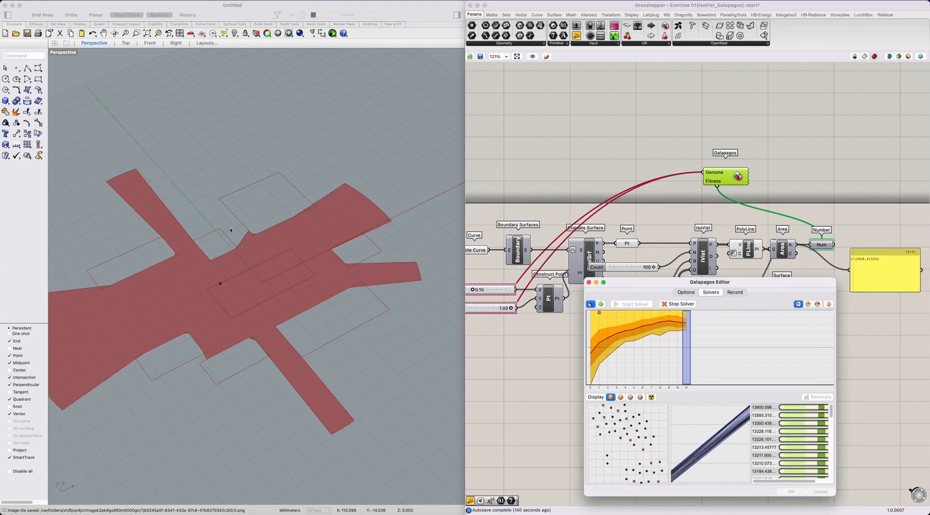
Compare the Galapagos viewport display modes for only improving solutions and every solution, finishing with only improving solutions.
click(809, 304)
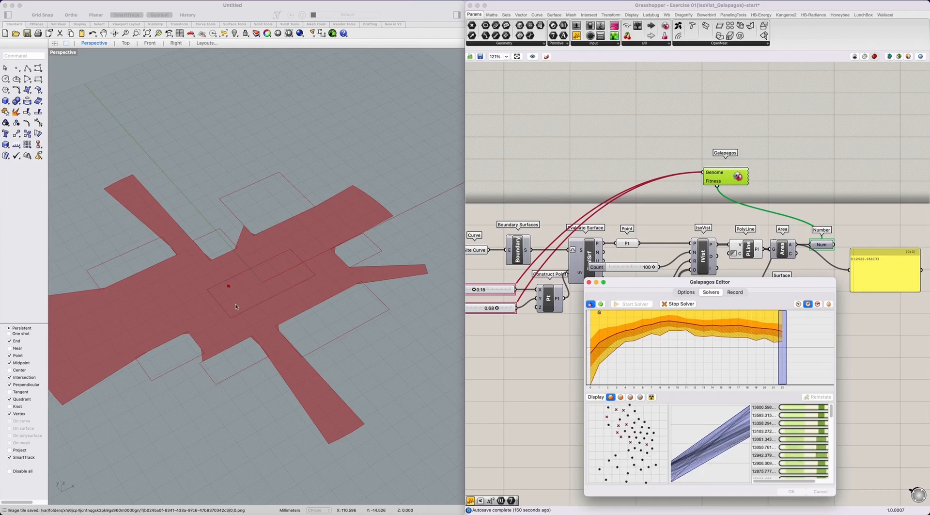
mouse_move(223, 208)
mouse_down()
mouse_move(219, 257)
mouse_move(247, 240)
mouse_up()
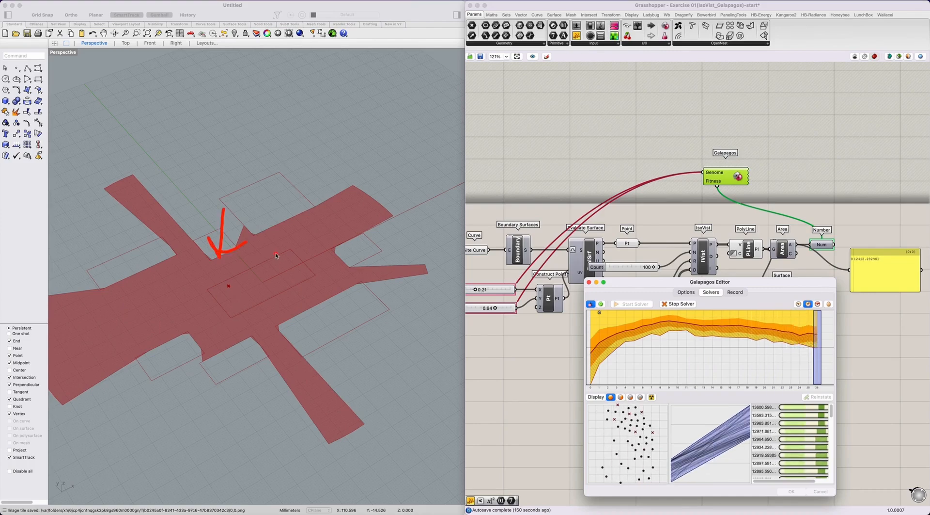
drag(735, 283, 683, 271)
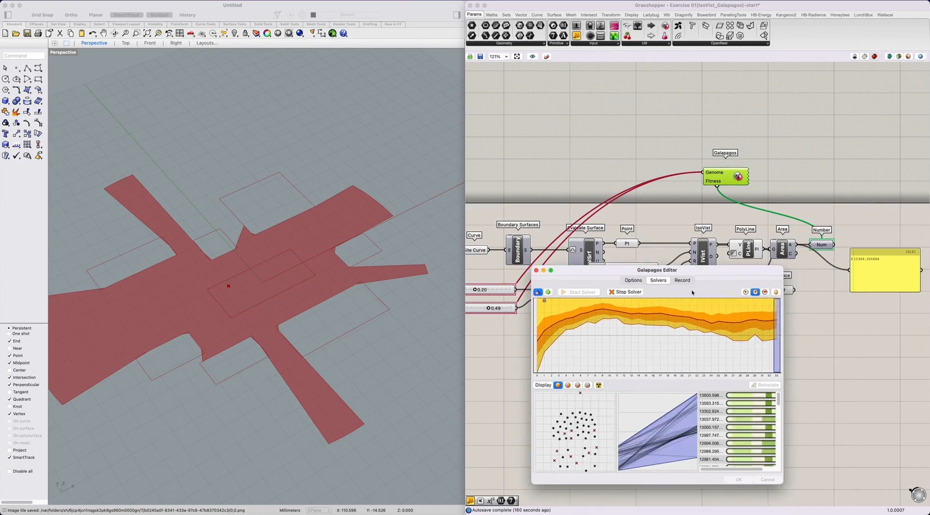
click(746, 293)
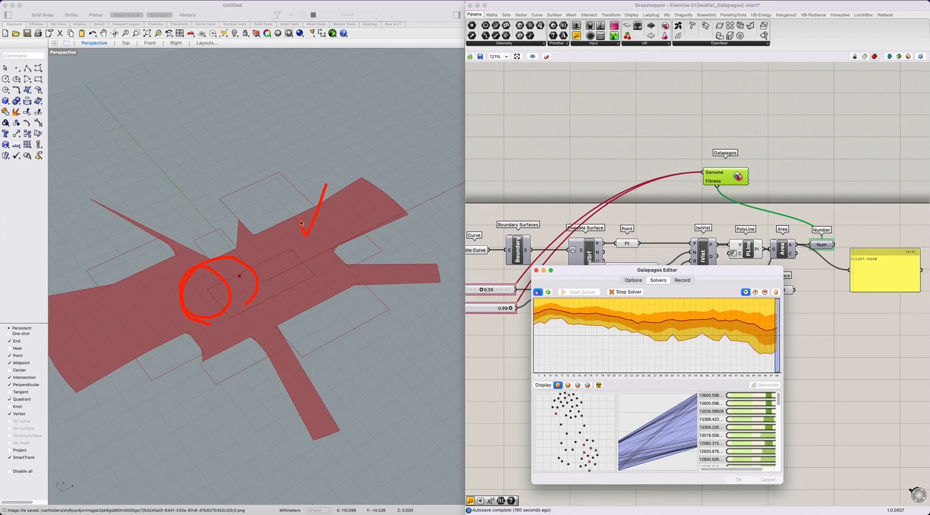
drag(301, 222, 365, 213)
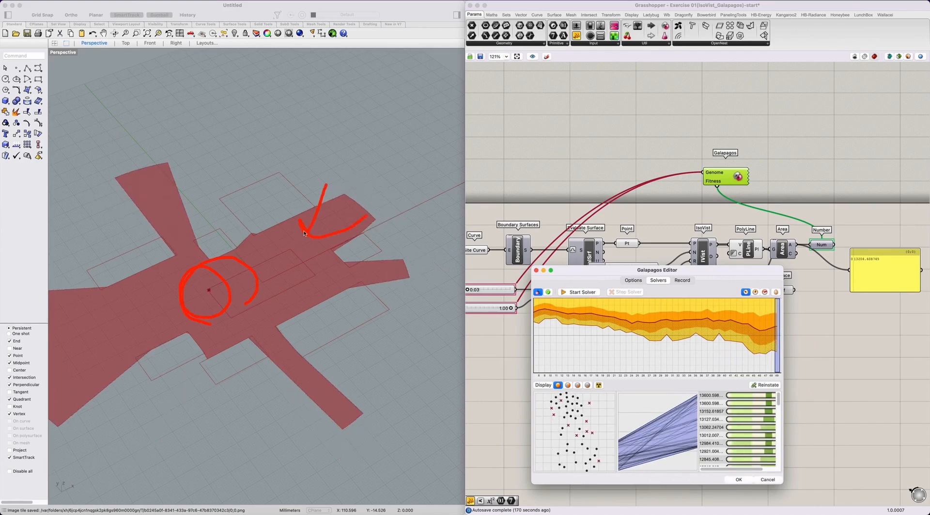
key(Escape)
click(755, 293)
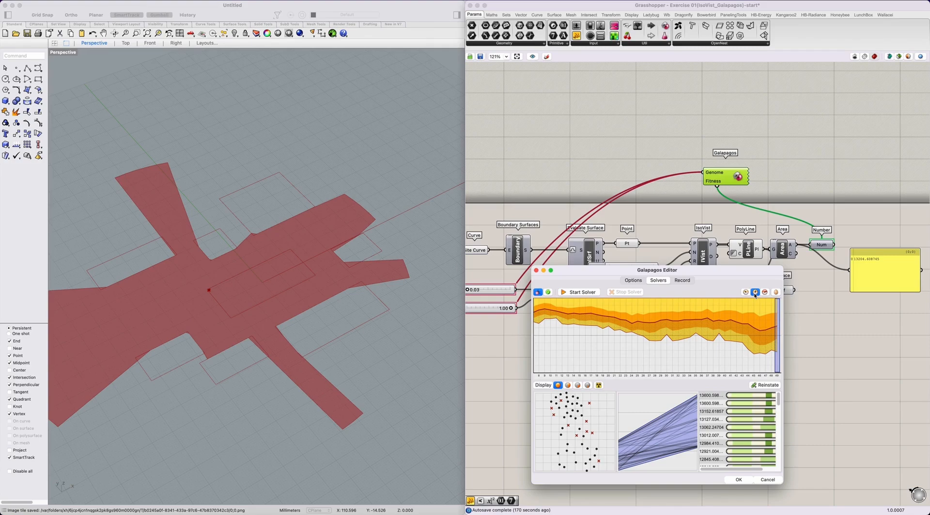
Move the Galapagos Editor closer and examine the fitness graph's generation axis across the whole run.
drag(313, 135, 298, 238)
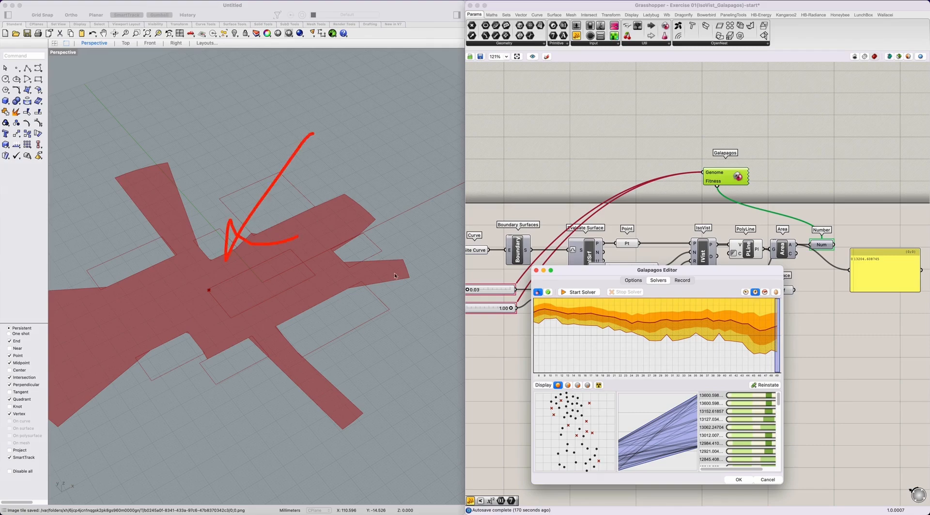
key(Escape)
mouse_move(714, 272)
mouse_down()
mouse_move(695, 238)
mouse_move(638, 181)
mouse_up()
mouse_move(522, 214)
mouse_down()
mouse_move(478, 201)
mouse_move(533, 209)
mouse_up()
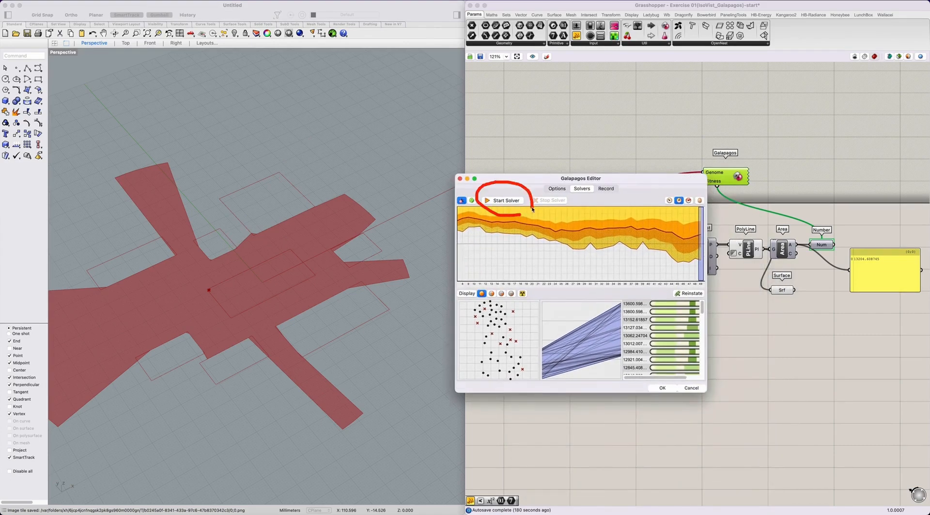
key(Escape)
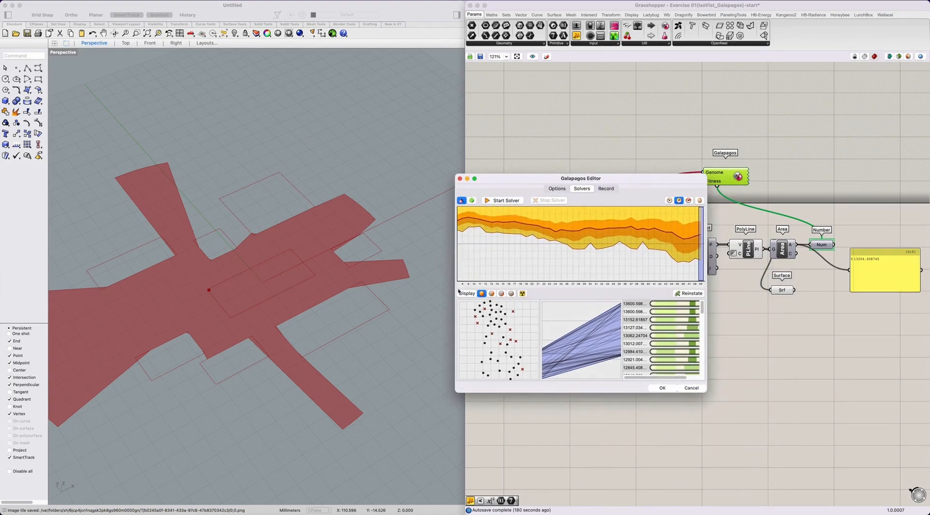
mouse_move(456, 289)
mouse_down()
mouse_move(700, 288)
mouse_move(701, 304)
mouse_up()
drag(595, 238, 595, 262)
mouse_move(596, 243)
mouse_down()
mouse_move(610, 243)
mouse_move(594, 246)
mouse_up()
mouse_move(674, 219)
mouse_down()
mouse_move(659, 237)
mouse_move(681, 240)
mouse_move(685, 257)
mouse_up()
drag(595, 119, 597, 177)
mouse_move(584, 155)
mouse_down()
mouse_move(607, 170)
mouse_move(644, 150)
mouse_up()
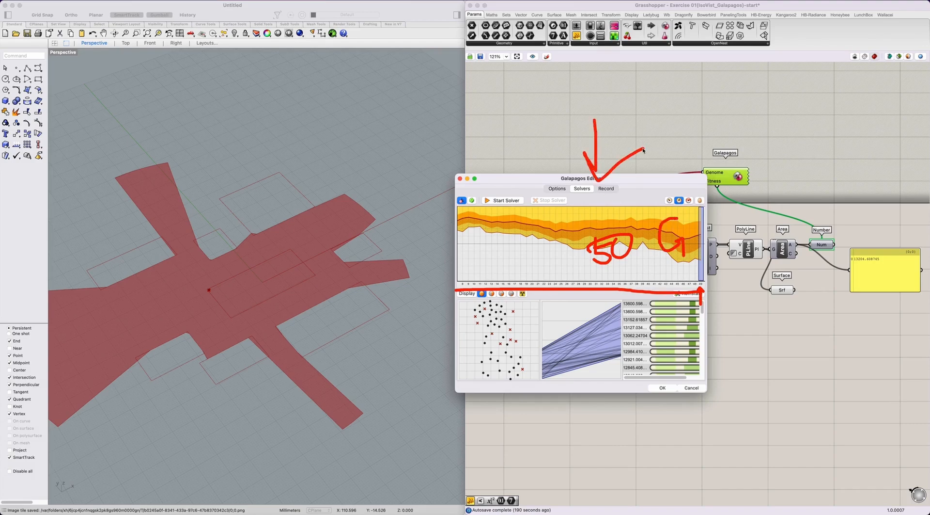
key(Escape)
mouse_move(519, 241)
mouse_down()
mouse_move(507, 262)
mouse_move(525, 278)
mouse_up()
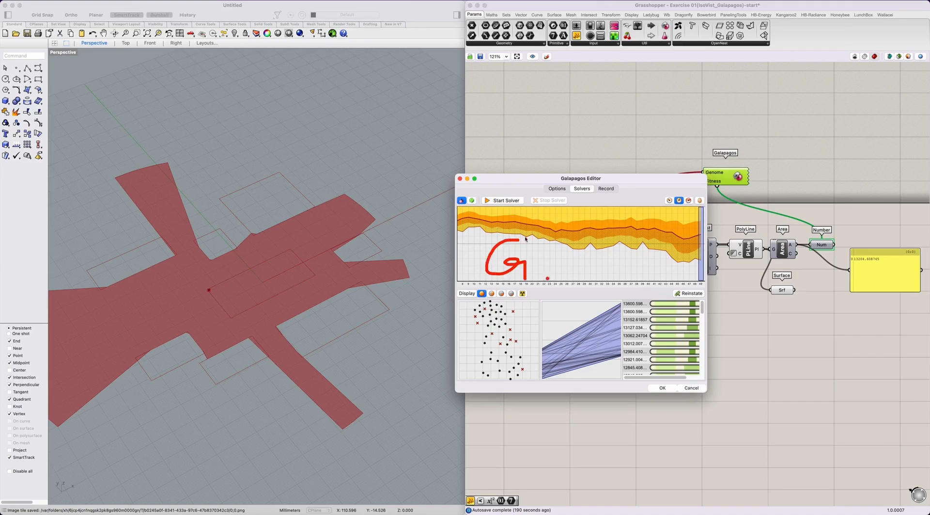
drag(496, 170, 495, 211)
drag(550, 194, 556, 217)
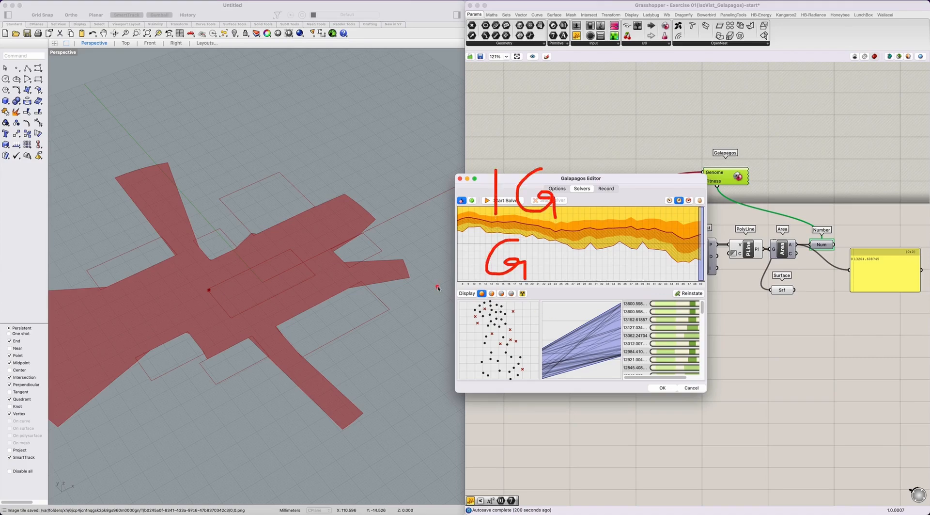
mouse_move(453, 230)
mouse_down()
mouse_move(463, 267)
mouse_move(478, 234)
mouse_up()
drag(490, 233, 491, 217)
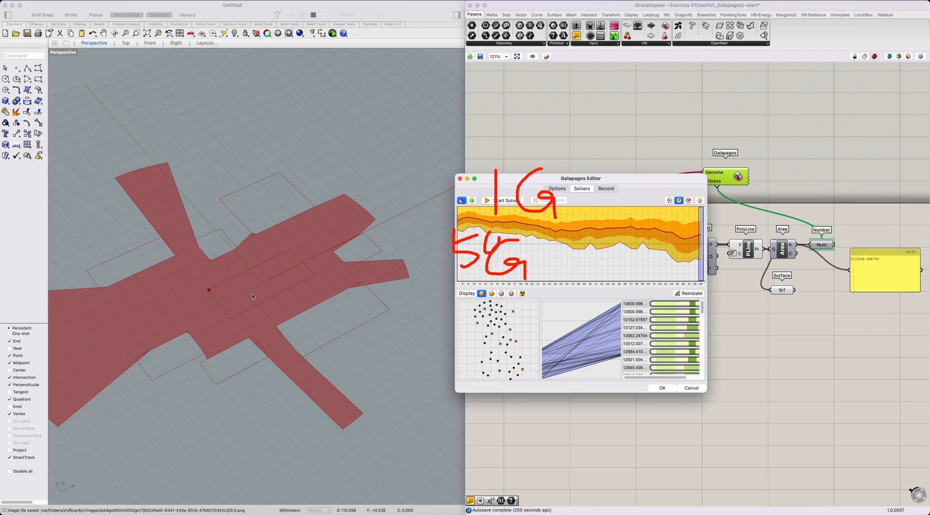
mouse_move(115, 301)
mouse_down()
mouse_move(104, 310)
mouse_move(230, 316)
mouse_up()
drag(237, 296, 234, 304)
mouse_move(273, 298)
mouse_down()
mouse_move(310, 319)
mouse_move(364, 312)
mouse_up()
drag(395, 300, 399, 300)
drag(430, 291, 444, 291)
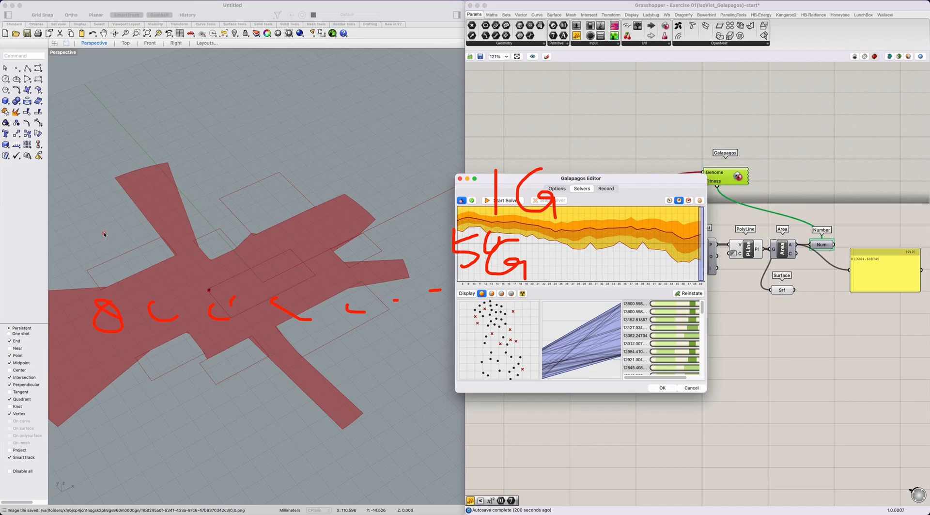
drag(104, 232, 104, 297)
mouse_move(97, 285)
mouse_down()
mouse_move(104, 297)
mouse_move(114, 291)
mouse_up()
mouse_move(172, 242)
mouse_down()
mouse_move(173, 299)
mouse_move(177, 290)
mouse_up()
drag(226, 242, 229, 286)
mouse_move(269, 342)
mouse_down()
mouse_move(63, 281)
mouse_move(236, 357)
mouse_up()
drag(542, 225, 568, 250)
mouse_move(592, 219)
mouse_down()
mouse_move(581, 245)
mouse_move(610, 272)
mouse_up()
mouse_move(441, 335)
mouse_down()
mouse_move(449, 207)
mouse_move(415, 346)
mouse_up()
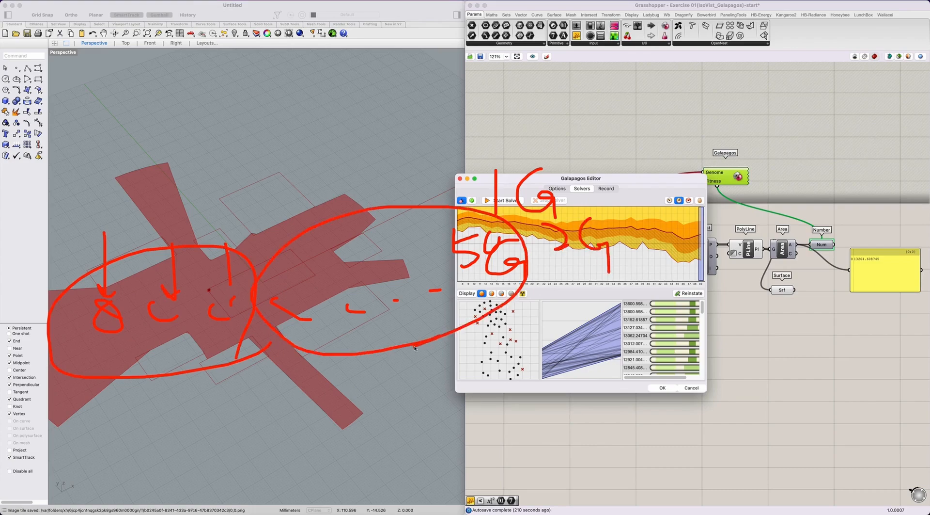
drag(222, 175, 224, 228)
drag(285, 175, 309, 215)
mouse_move(358, 146)
mouse_down()
mouse_move(369, 176)
mouse_move(422, 176)
mouse_move(417, 203)
mouse_up()
mouse_move(446, 155)
mouse_down()
mouse_move(535, 104)
mouse_move(536, 136)
mouse_up()
key(Escape)
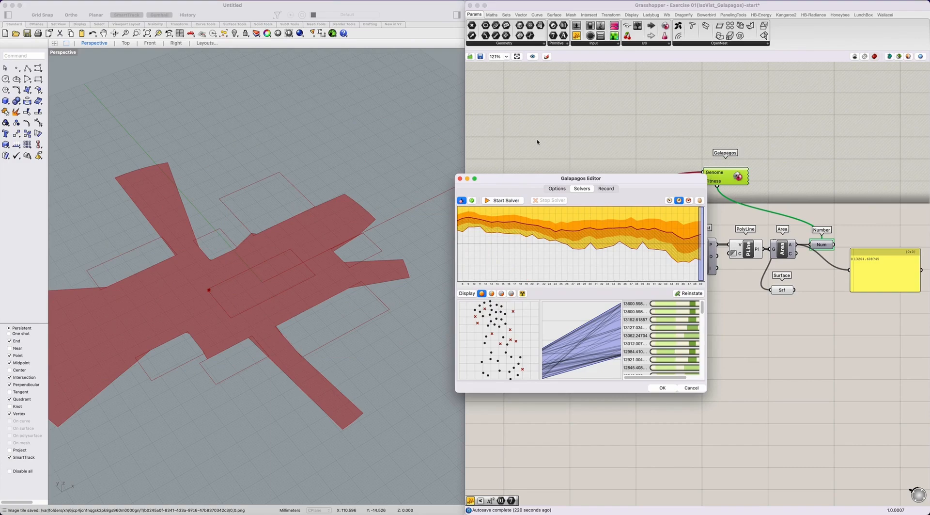
Check the coordinate sliders behind the Galapagos Editor and widen the editor to enlarge its fitness graph and genome list.
mouse_move(526, 175)
mouse_down()
mouse_move(605, 260)
mouse_move(668, 283)
mouse_up()
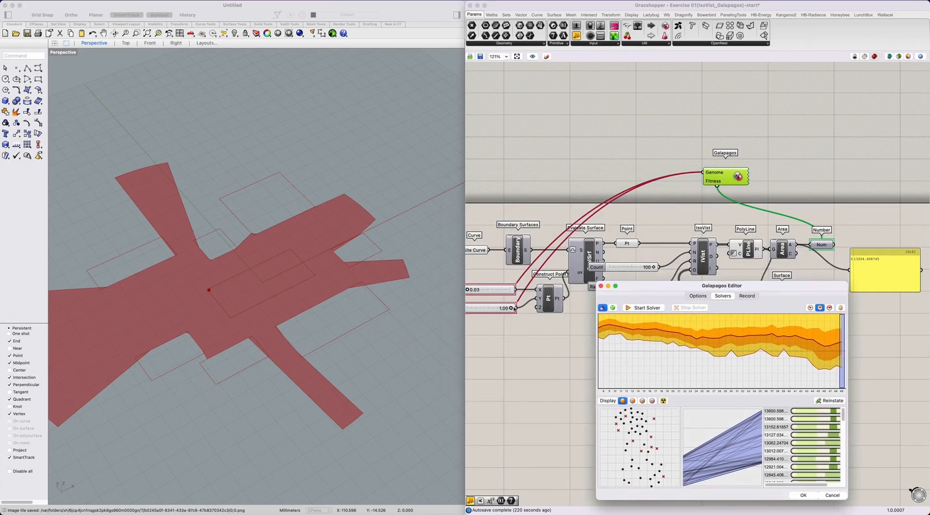
mouse_move(504, 288)
mouse_down()
mouse_move(465, 325)
mouse_move(491, 339)
mouse_move(467, 334)
mouse_up()
drag(722, 285, 559, 250)
drag(682, 353, 677, 385)
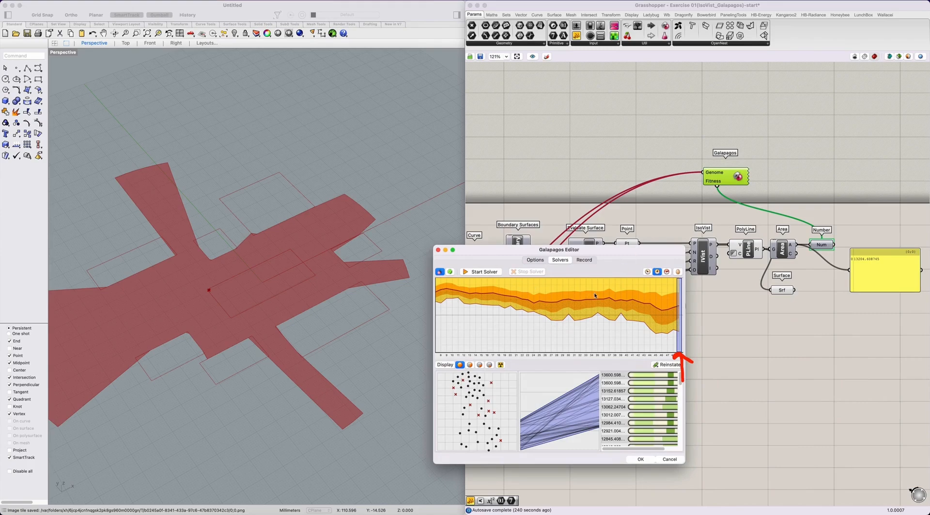
drag(628, 252, 606, 240)
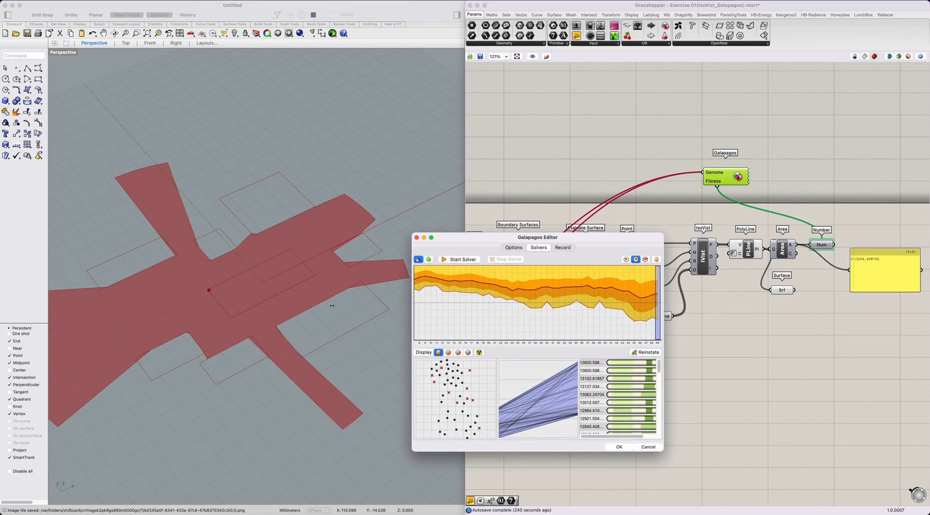
drag(411, 308, 91, 312)
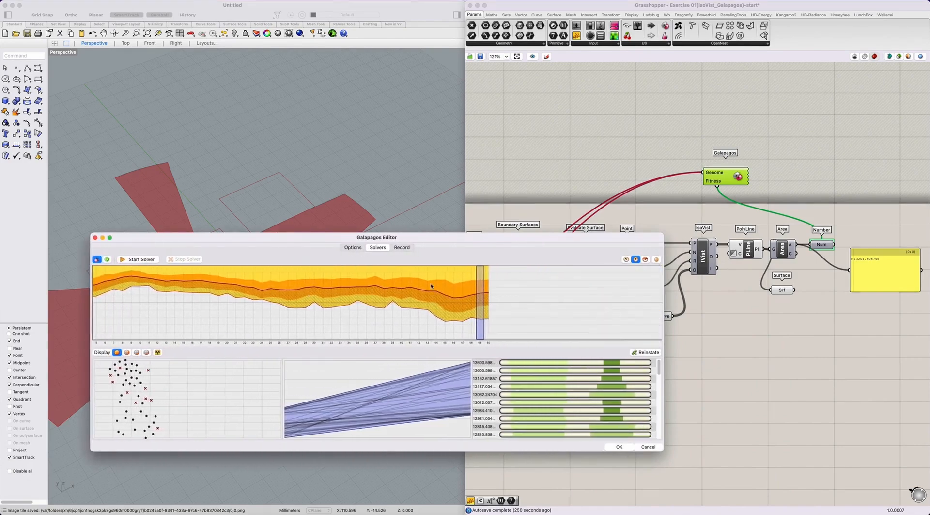
Browse through different generations in the fitness graph and compare the highest fitness value listed for each.
drag(420, 296, 219, 291)
drag(276, 288, 348, 303)
mouse_move(489, 368)
mouse_down()
mouse_move(466, 365)
mouse_move(493, 359)
mouse_move(492, 369)
mouse_move(486, 350)
mouse_move(500, 373)
mouse_up()
click(427, 299)
click(463, 302)
mouse_move(420, 360)
mouse_down()
mouse_move(468, 361)
mouse_move(462, 369)
mouse_move(786, 226)
mouse_move(795, 244)
mouse_move(763, 262)
mouse_up()
key(Escape)
mouse_move(479, 302)
mouse_down()
mouse_move(168, 292)
mouse_move(319, 291)
mouse_up()
mouse_move(436, 364)
mouse_down()
mouse_move(465, 361)
mouse_move(466, 375)
mouse_move(463, 358)
mouse_move(463, 369)
mouse_move(492, 367)
mouse_move(508, 354)
mouse_move(484, 372)
mouse_move(466, 355)
mouse_move(504, 364)
mouse_move(492, 376)
mouse_up()
key(Escape)
key(Escape)
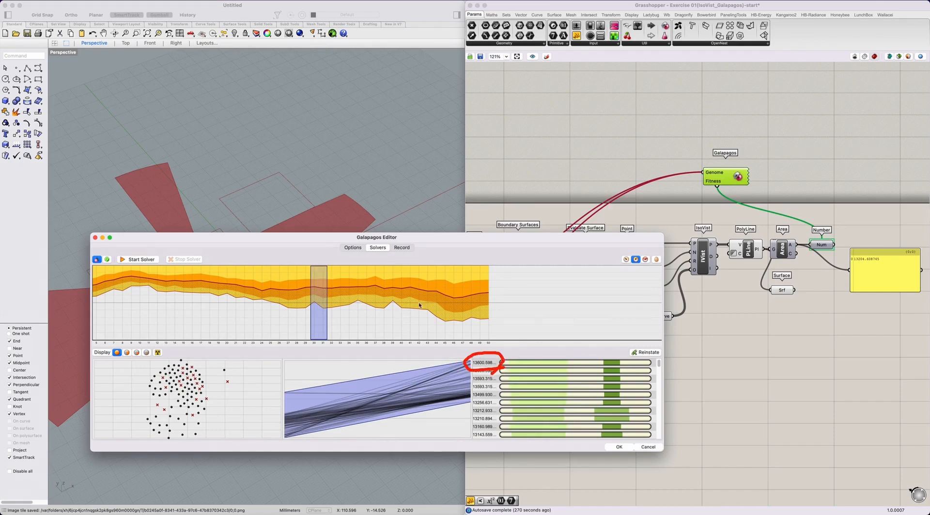
Select the highest-fitness genome from around generation 20 and reinstate its values on the X and Y coordinate sliders.
drag(423, 303, 235, 303)
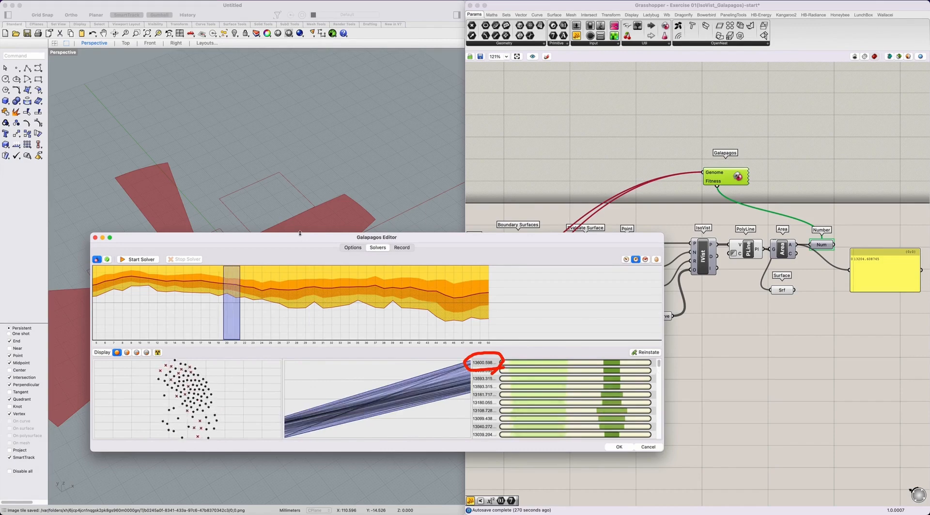
drag(302, 238, 333, 325)
mouse_move(506, 291)
mouse_down()
mouse_move(489, 265)
mouse_move(499, 315)
mouse_move(453, 339)
mouse_up()
drag(505, 323, 509, 129)
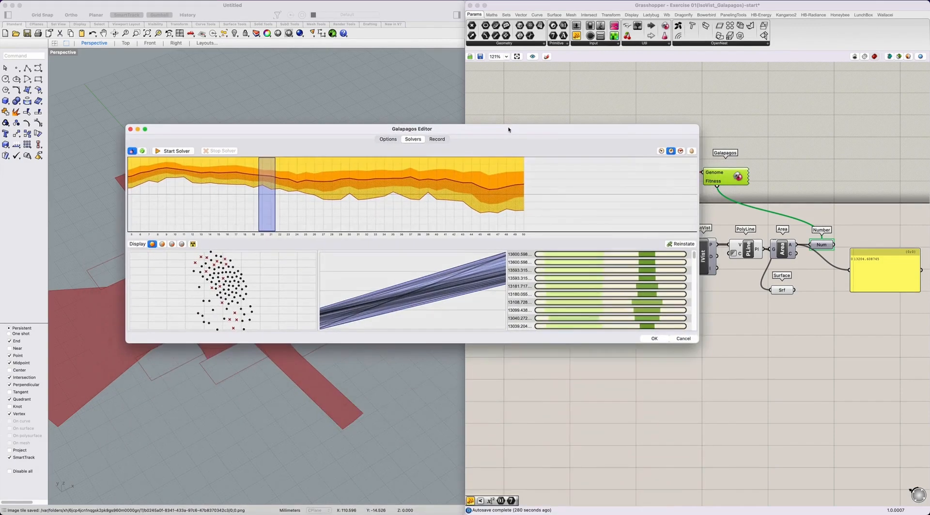
click(518, 255)
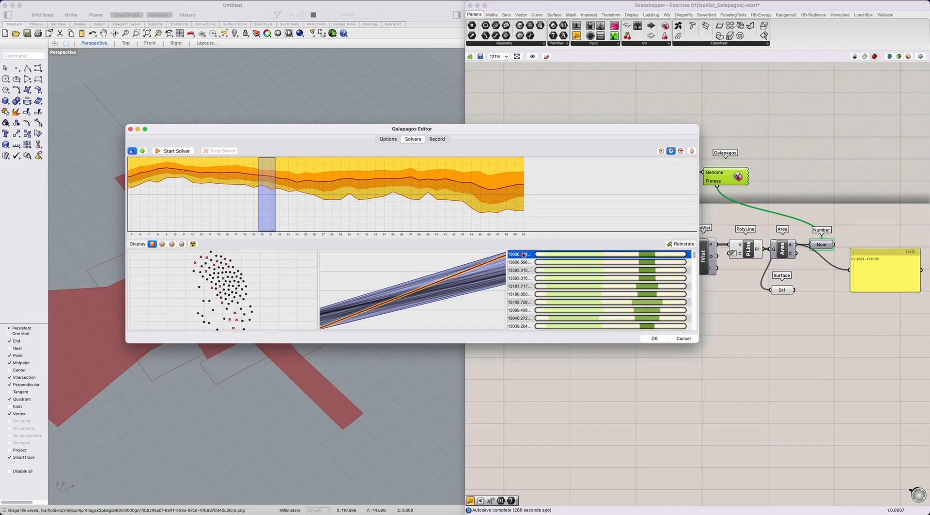
drag(530, 213, 528, 251)
mouse_move(669, 183)
mouse_down()
mouse_move(687, 203)
mouse_move(682, 220)
mouse_move(709, 225)
mouse_up()
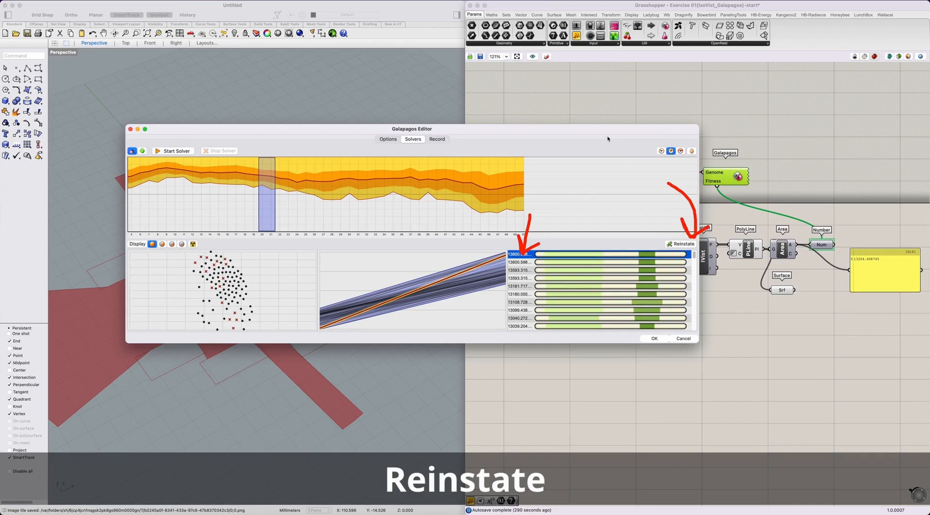
mouse_move(571, 147)
mouse_down()
mouse_move(720, 324)
mouse_move(725, 345)
mouse_move(523, 129)
mouse_move(314, 75)
mouse_up()
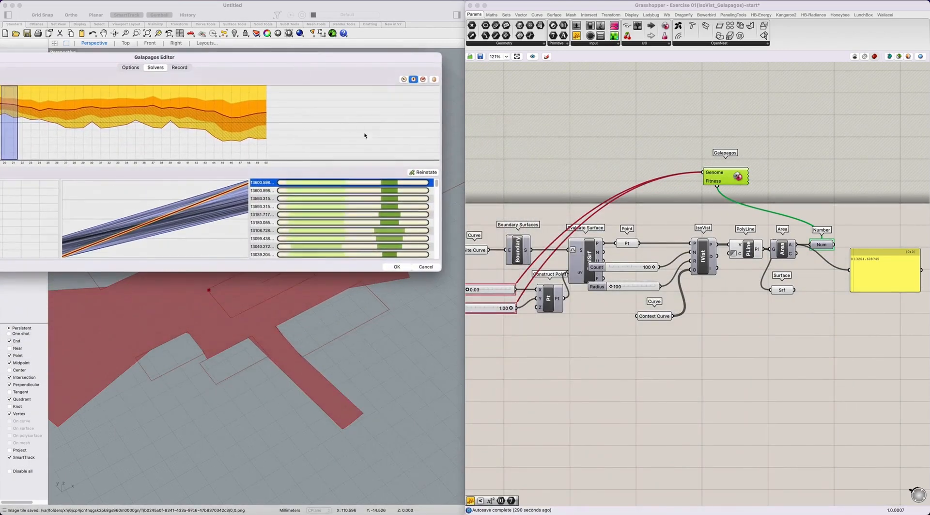
click(424, 172)
mouse_move(492, 329)
mouse_down()
mouse_move(449, 298)
mouse_move(523, 285)
mouse_move(514, 321)
mouse_up()
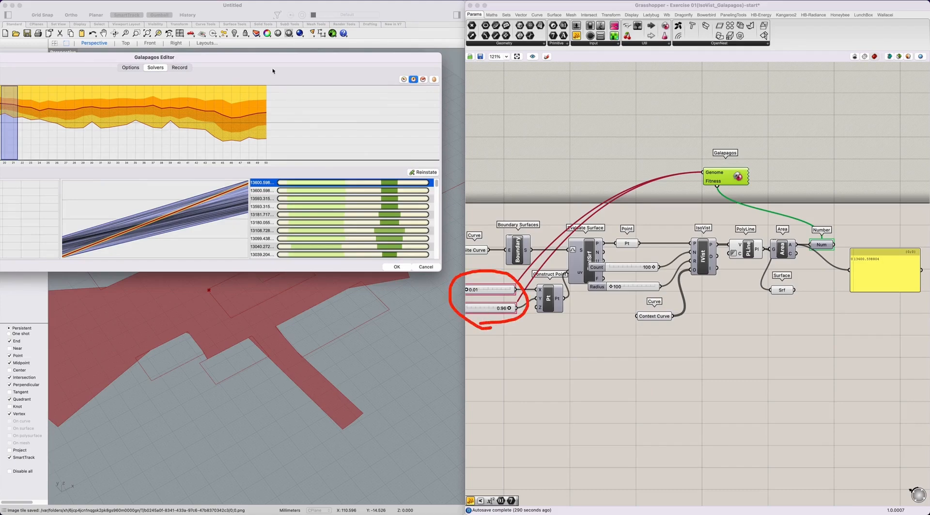
Reposition the Galapagos Editor to examine the reinstated viewpoint in the Rhino model and the X and Y coordinate sliders.
drag(286, 61, 771, 247)
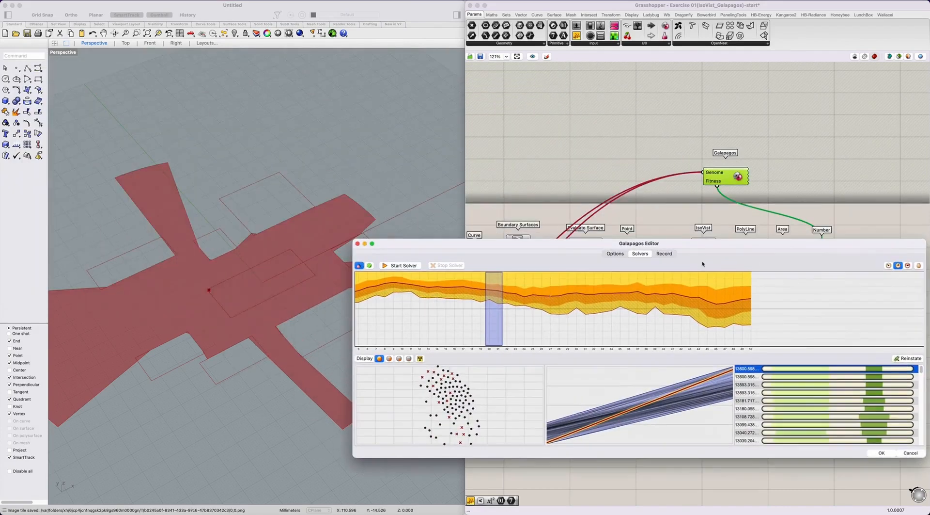
mouse_move(249, 296)
mouse_down()
mouse_move(201, 294)
mouse_move(209, 290)
mouse_up()
mouse_move(195, 229)
mouse_down()
mouse_move(189, 216)
mouse_move(141, 289)
mouse_move(167, 342)
mouse_move(342, 371)
mouse_move(264, 202)
mouse_up()
drag(224, 229, 205, 238)
key(Escape)
mouse_move(411, 245)
mouse_down()
mouse_move(353, 312)
mouse_move(271, 377)
mouse_up()
mouse_move(502, 292)
mouse_down()
mouse_move(511, 299)
mouse_move(448, 322)
mouse_move(491, 336)
mouse_up()
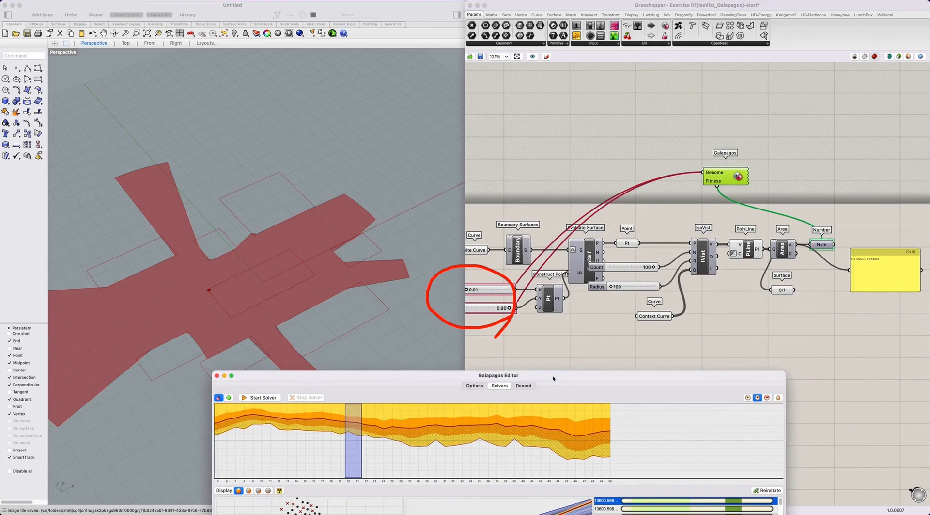
key(Escape)
mouse_move(553, 378)
mouse_down()
mouse_move(549, 273)
mouse_move(516, 89)
mouse_up()
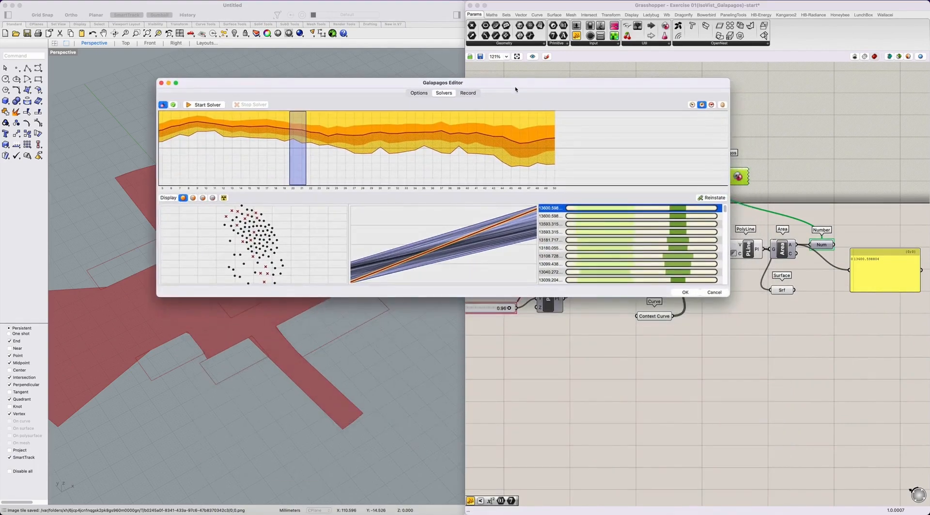
Move the Galapagos Editor clear of the definition to examine the fitness Number connection and the X and Y coordinate sliders.
drag(698, 304, 516, 382)
drag(397, 84, 694, 337)
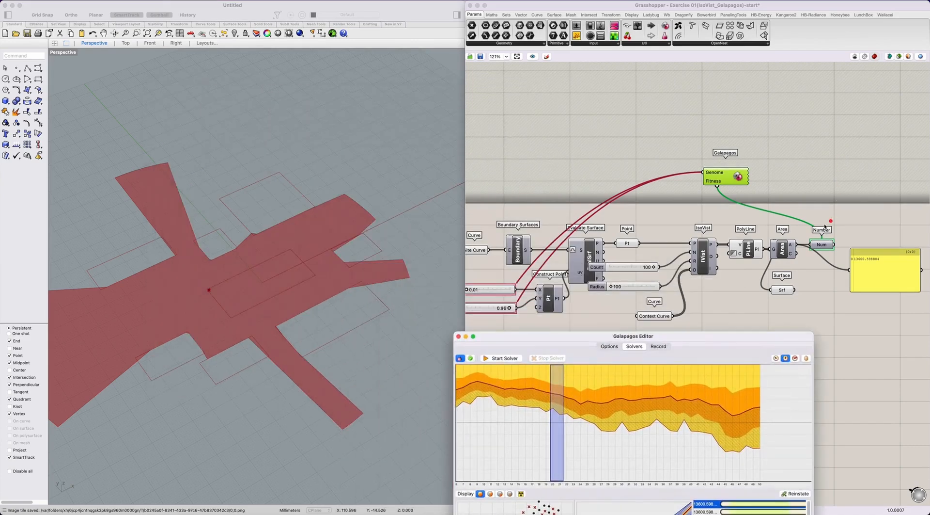
drag(818, 228, 838, 193)
mouse_move(858, 150)
mouse_down()
mouse_move(844, 204)
mouse_move(875, 194)
mouse_up()
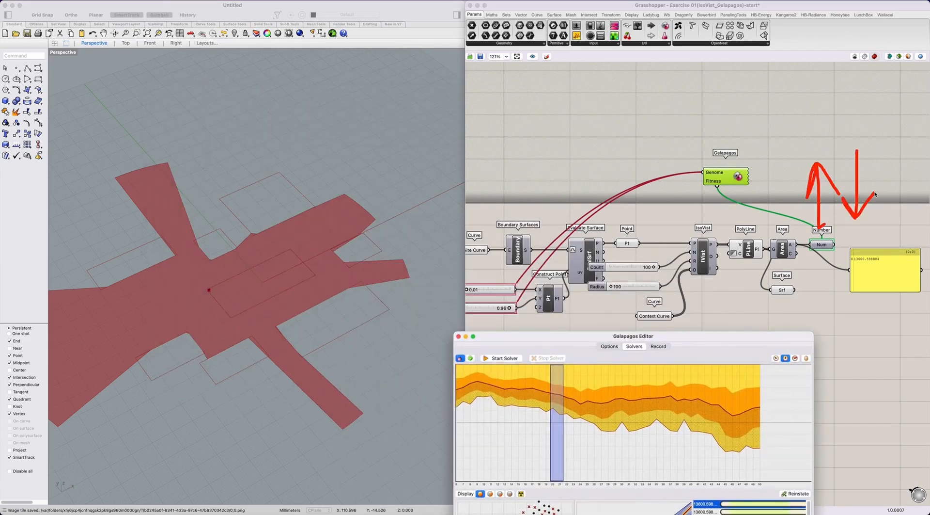
mouse_move(505, 323)
mouse_down()
mouse_move(507, 291)
mouse_move(510, 332)
mouse_up()
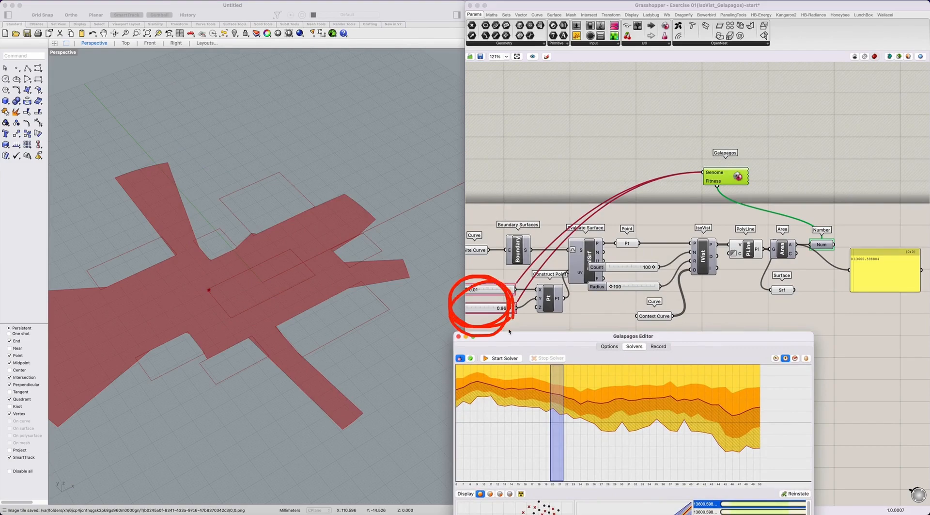
mouse_move(509, 335)
mouse_down()
mouse_move(509, 296)
mouse_move(364, 156)
mouse_up()
mouse_move(647, 57)
mouse_down()
mouse_move(699, 139)
mouse_move(719, 106)
mouse_up()
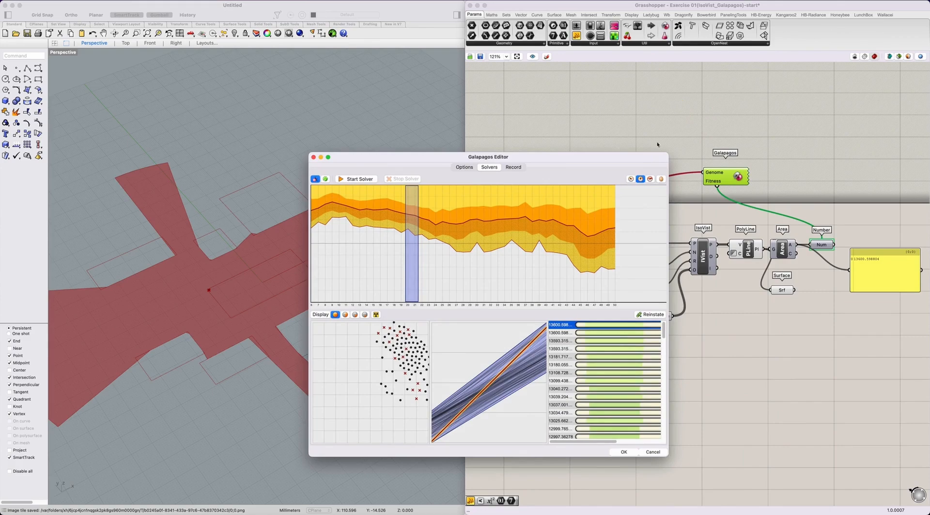
Place the Galapagos Editor beside its component and inspect the ranked genomes of the generation around 17 in the fitness graph.
drag(605, 159, 554, 86)
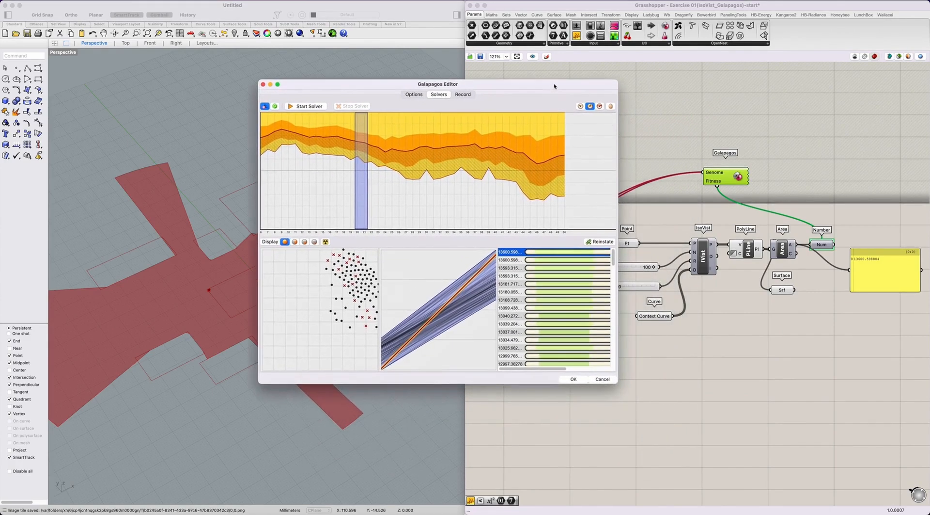
mouse_move(712, 206)
mouse_down()
mouse_move(752, 145)
mouse_move(639, 241)
mouse_up()
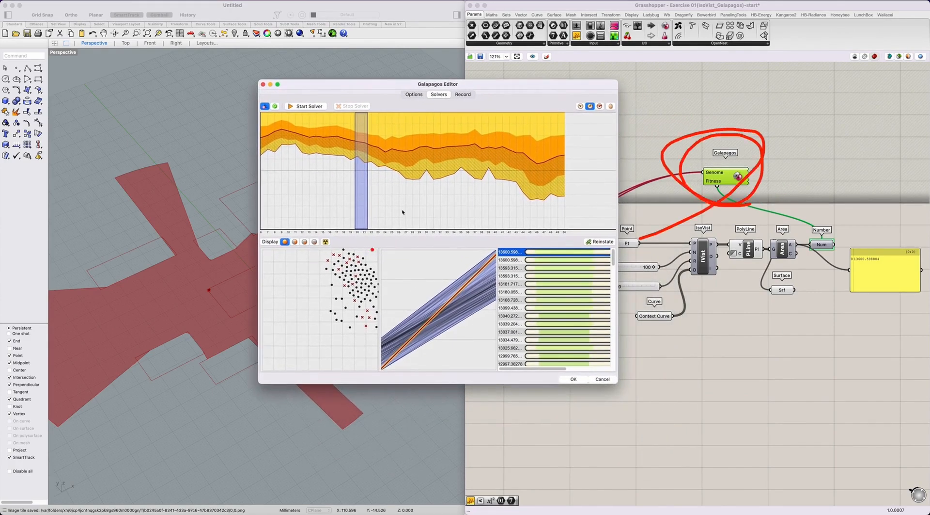
mouse_move(541, 70)
mouse_down()
mouse_move(459, 73)
mouse_move(291, 205)
mouse_move(539, 360)
mouse_move(491, 78)
mouse_up()
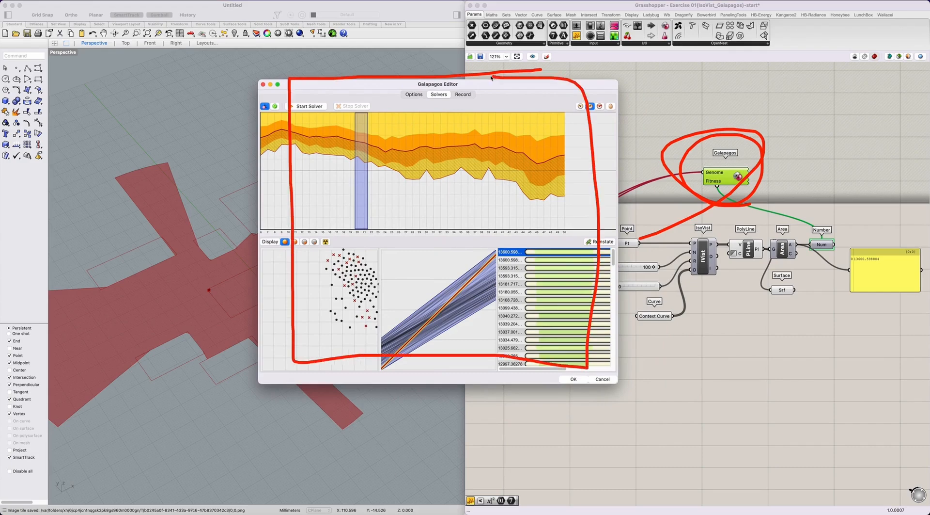
mouse_move(396, 211)
mouse_down()
mouse_move(448, 221)
mouse_move(504, 251)
mouse_move(479, 264)
mouse_up()
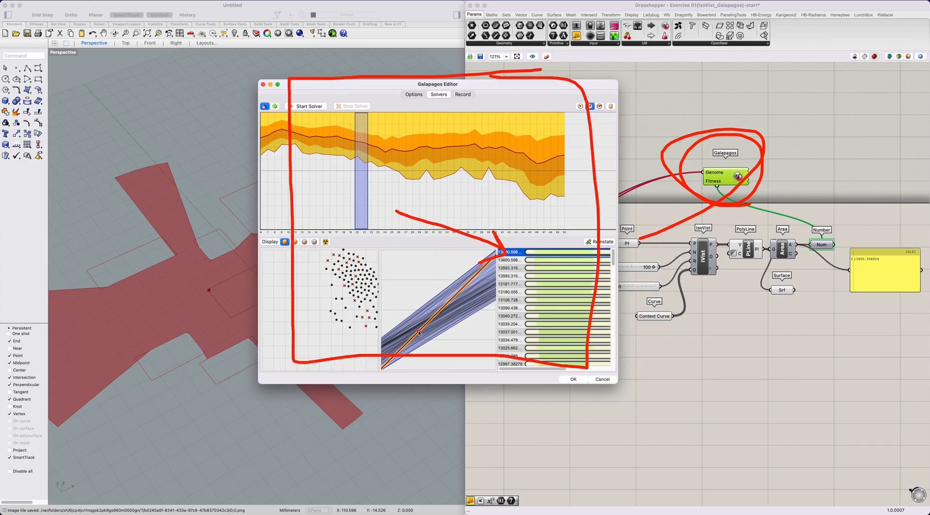
mouse_move(449, 161)
mouse_down()
mouse_move(384, 179)
mouse_move(341, 175)
mouse_up()
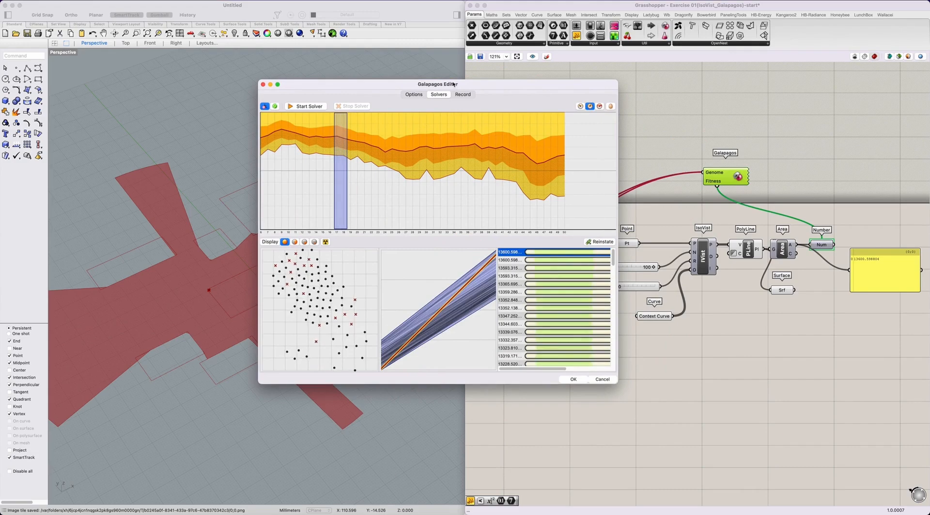
drag(453, 84, 361, 84)
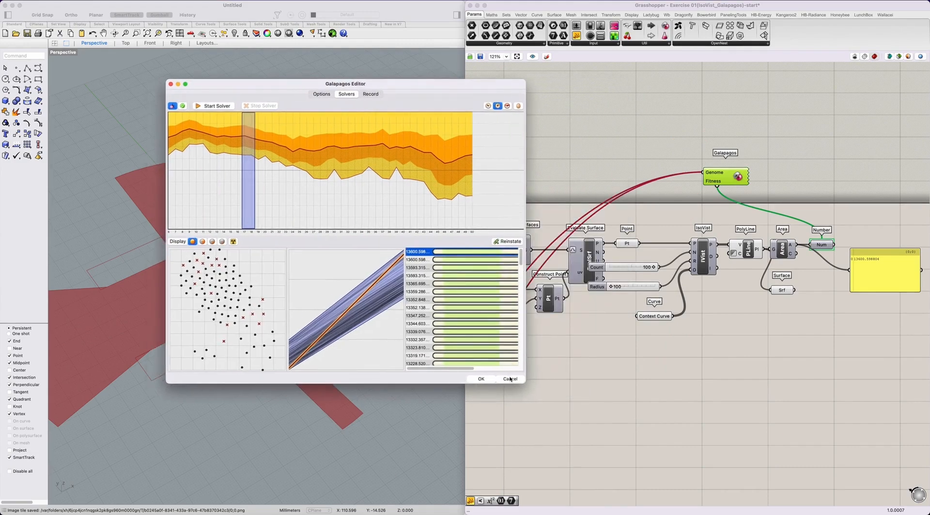
drag(445, 88, 252, 355)
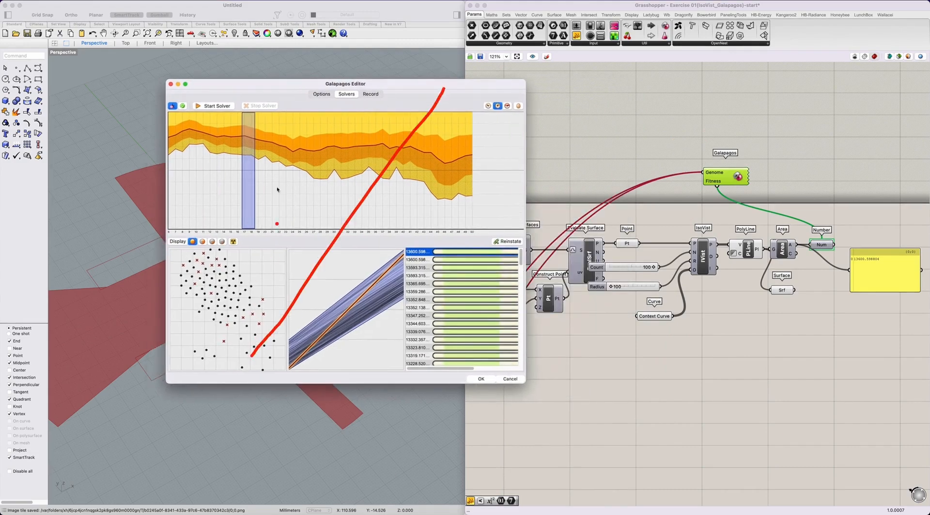
drag(277, 140, 459, 350)
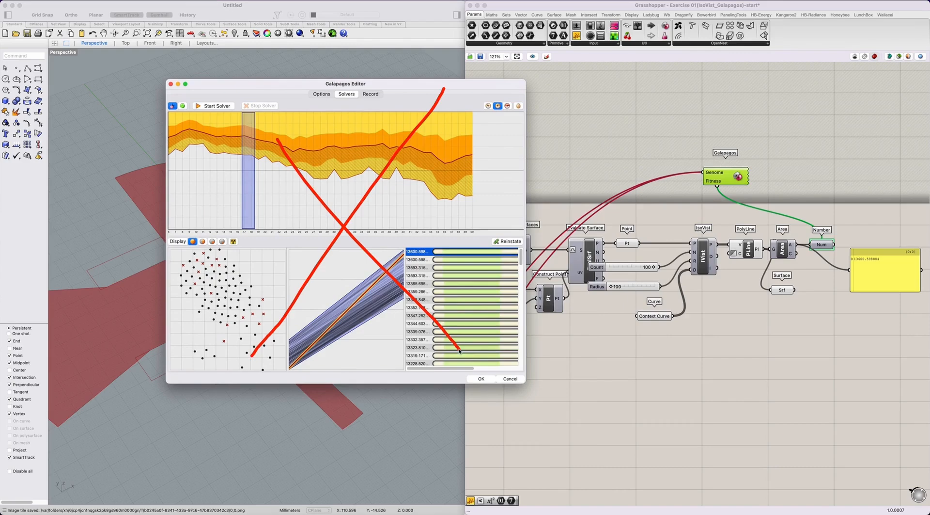
key(Escape)
drag(425, 109, 584, 138)
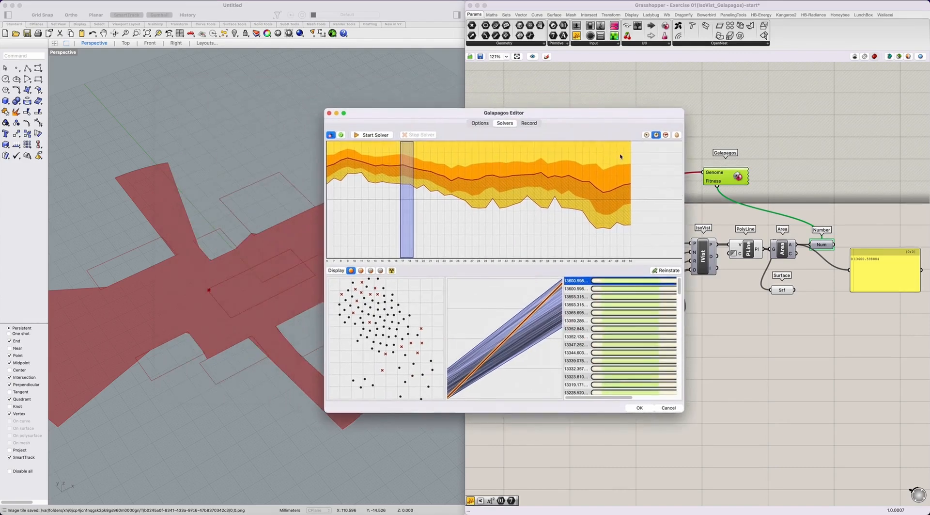
mouse_move(642, 117)
mouse_down()
mouse_move(325, 203)
mouse_move(539, 154)
mouse_up()
key(Escape)
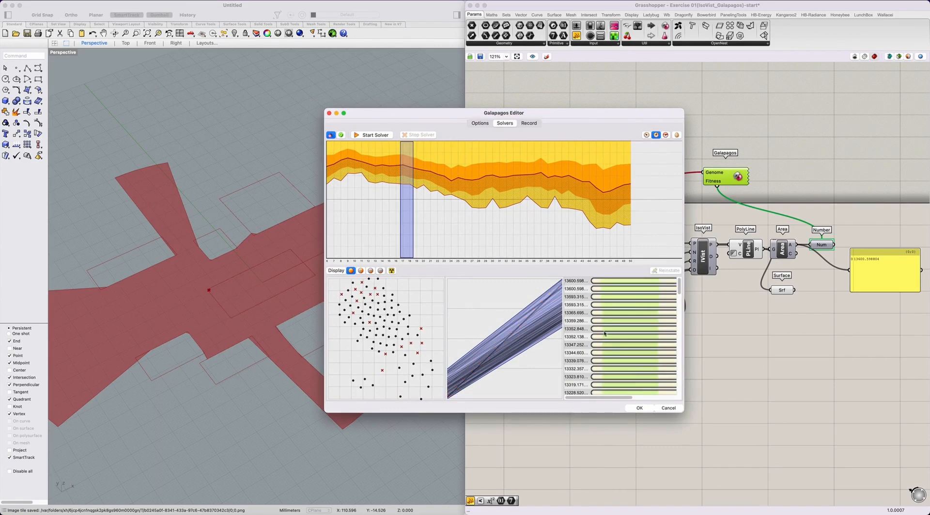
Reinstate the lower-ranked genomes with fitness 13352.138 and 13332.357 one after the other to compare their isovists.
click(593, 289)
click(600, 336)
click(666, 270)
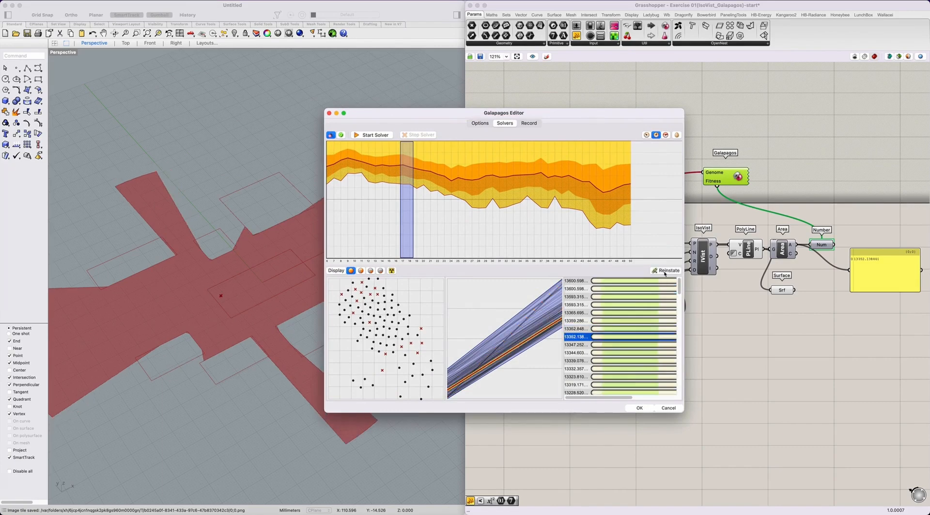
click(612, 369)
click(665, 271)
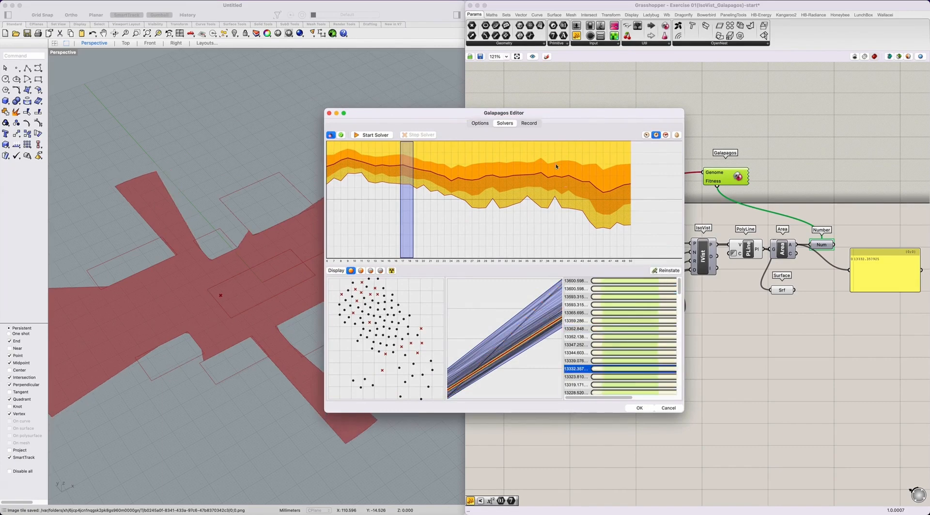
Reinstate the highest-fitness genome at the top of the list on the coordinate sliders and accept the Galapagos Editor.
drag(564, 113, 605, 115)
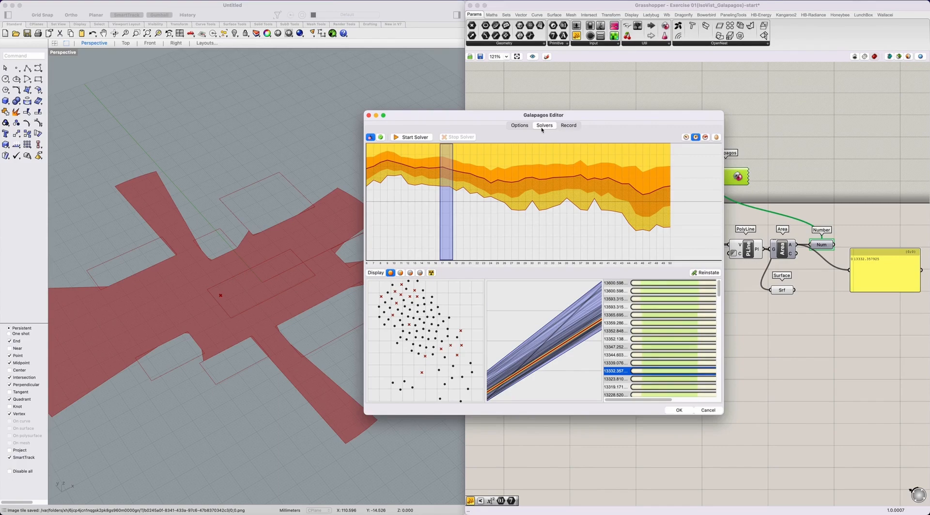
drag(502, 119, 206, 117)
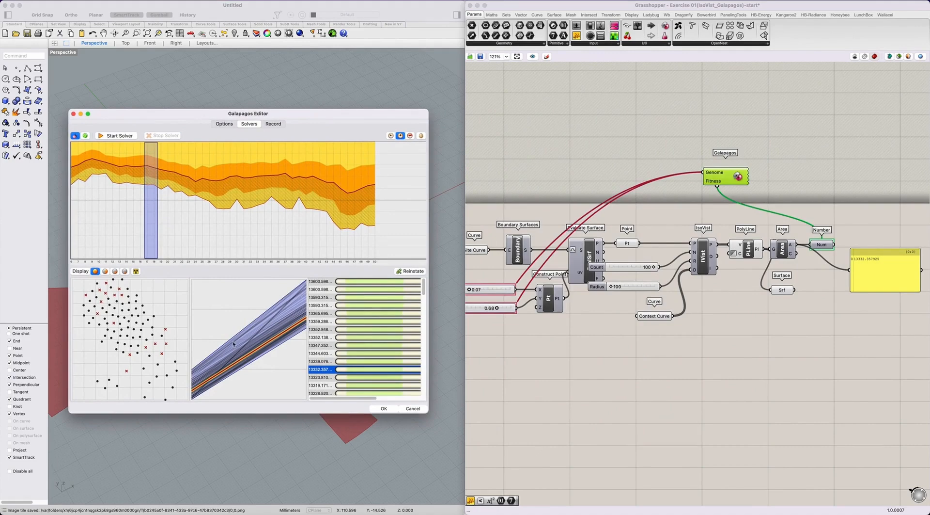
drag(289, 125, 349, 105)
click(381, 263)
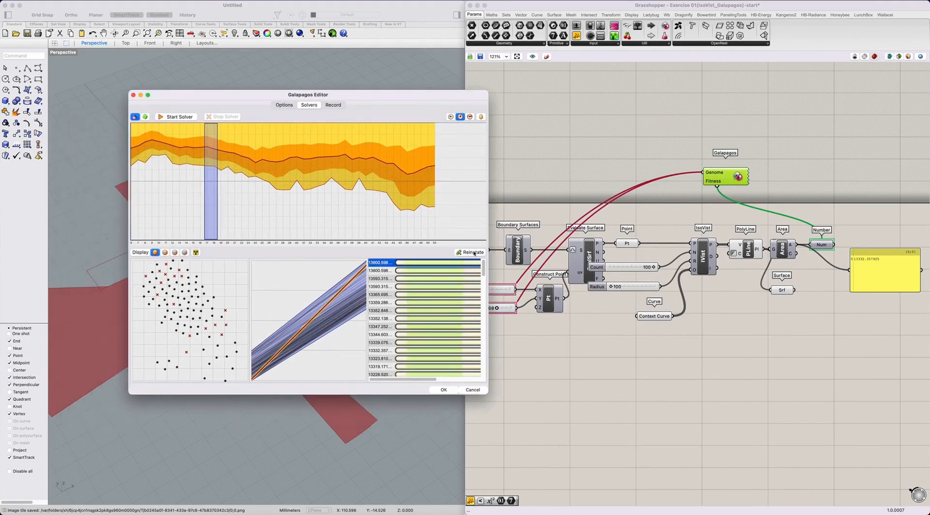
mouse_move(451, 227)
mouse_down()
mouse_move(395, 252)
mouse_move(421, 253)
mouse_up()
click(476, 251)
click(444, 389)
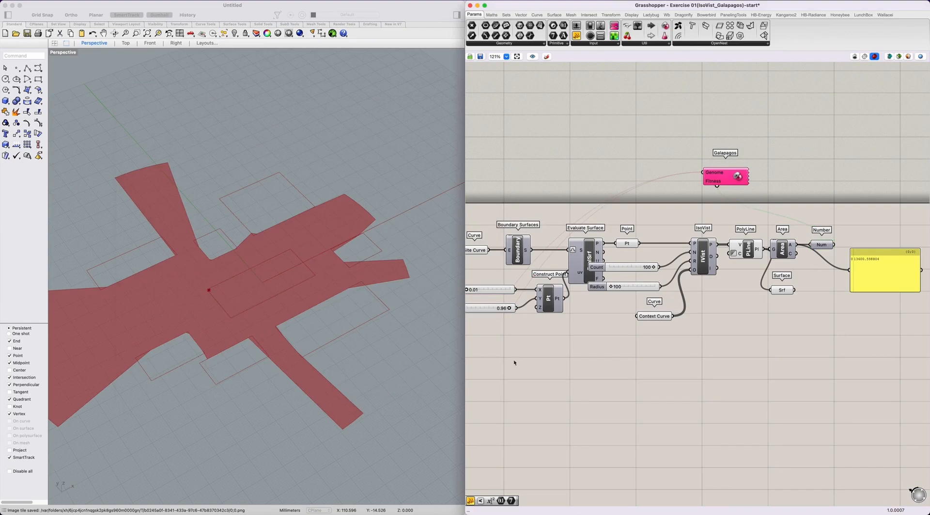
Review the X and Y coordinate sliders, the area components, the isovist in the Rhino viewport and the Galapagos component.
right_drag(605, 343, 659, 322)
drag(509, 268, 572, 321)
drag(849, 294, 802, 273)
mouse_move(385, 419)
mouse_down()
mouse_move(298, 346)
mouse_move(360, 325)
mouse_up()
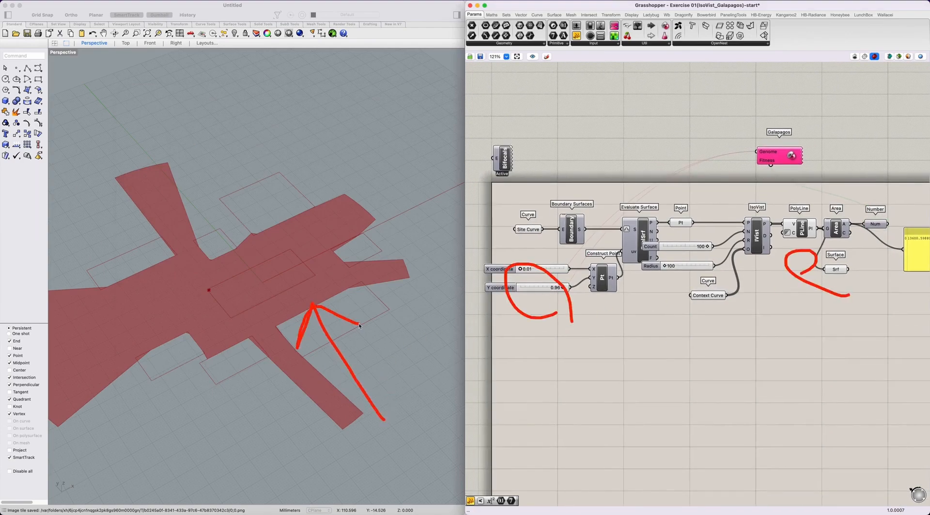
key(Escape)
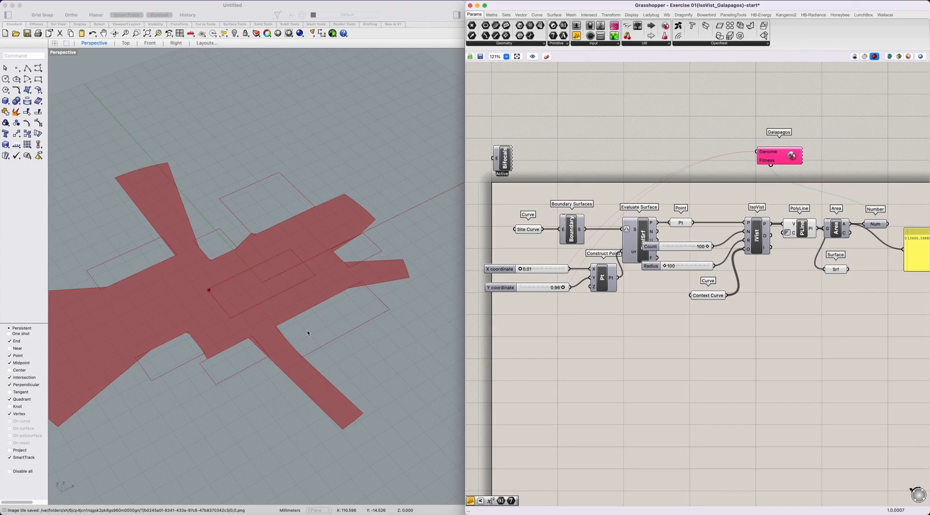
mouse_move(815, 178)
mouse_down()
mouse_move(773, 122)
mouse_move(790, 203)
mouse_up()
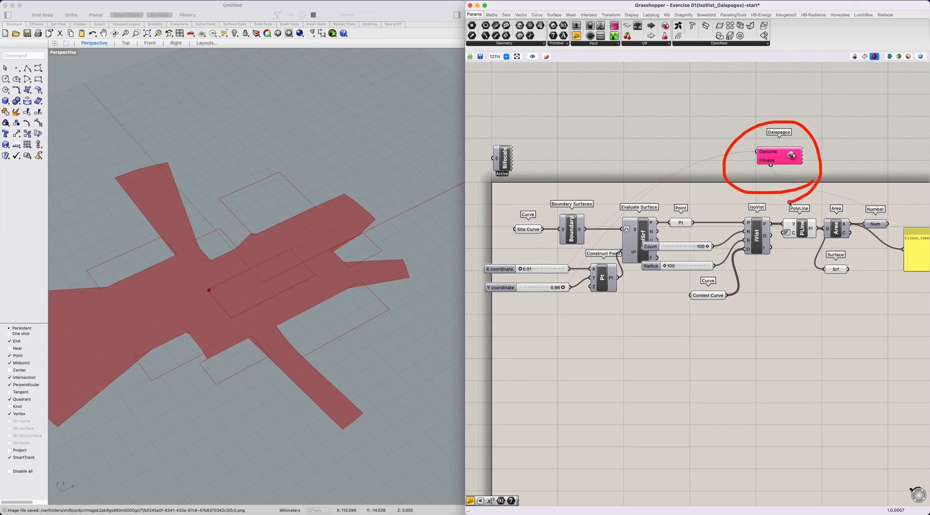